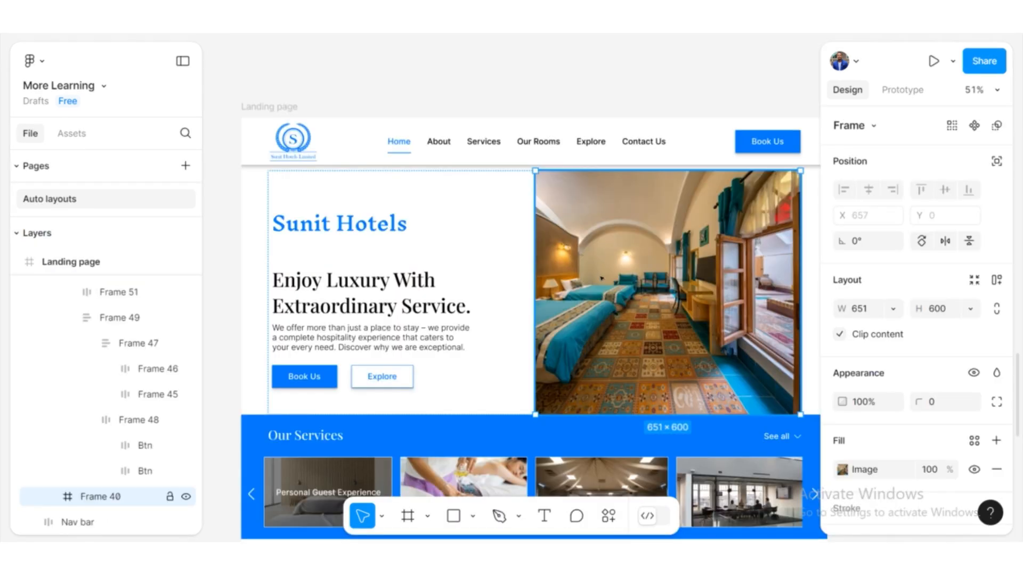
- Move the hotel room image ahead of the text block in the landing page hero section, and back again
key(Left)
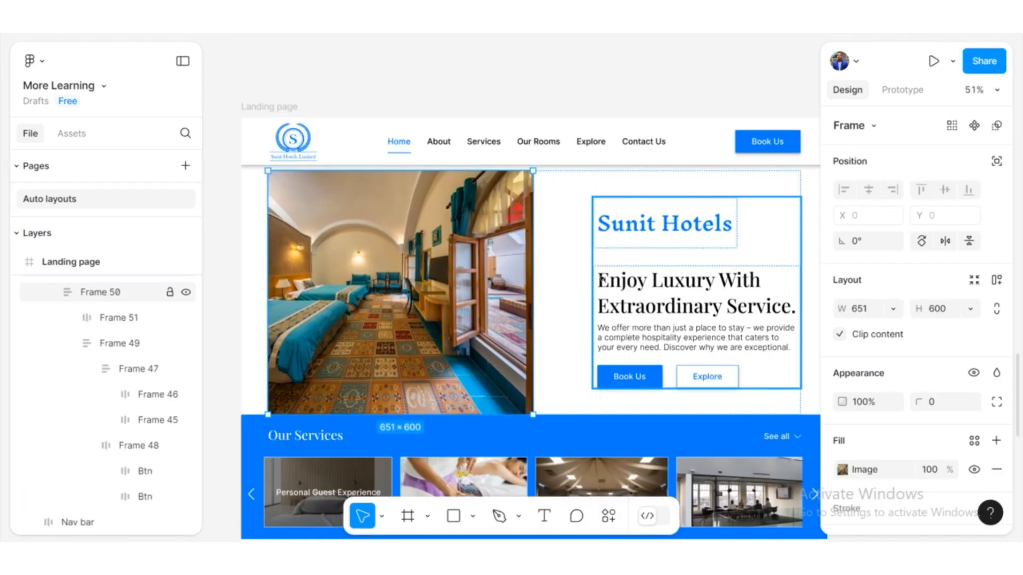
key(Right)
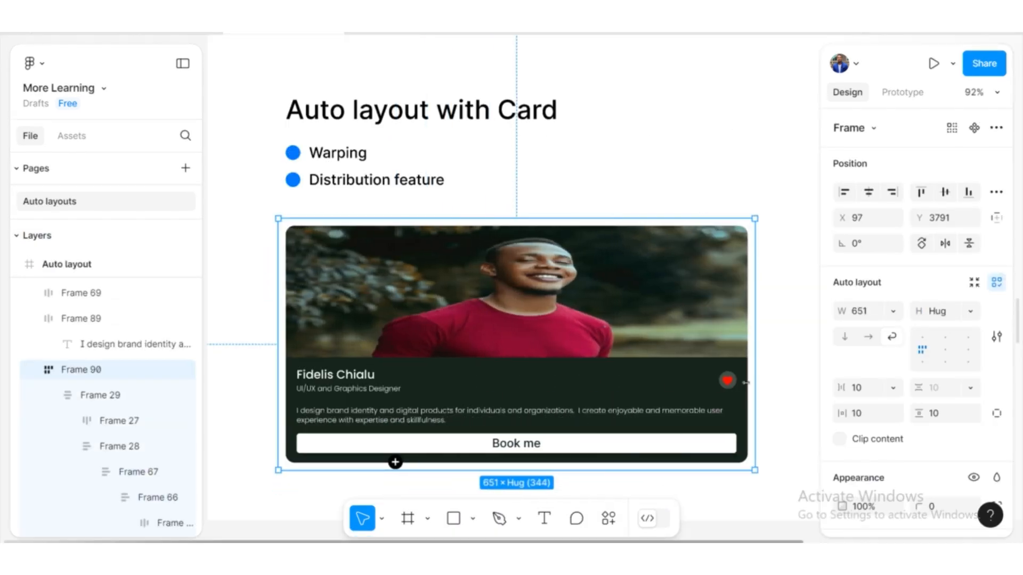
- Resize the profile card's frame in the "Auto layout with Card" section
drag(471, 405, 423, 414)
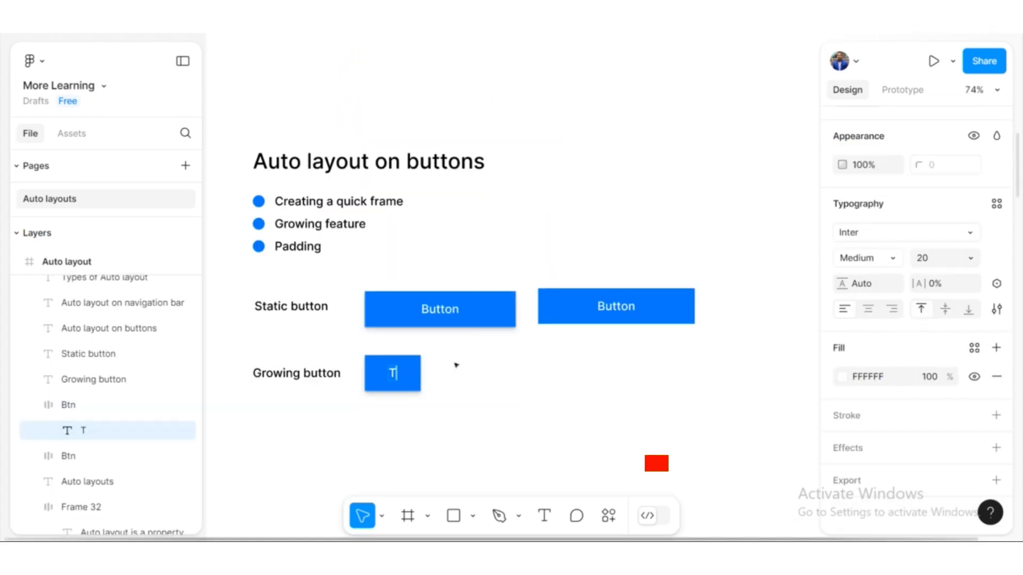
- Complete the growing button's label as "This button grows"
text(his button)
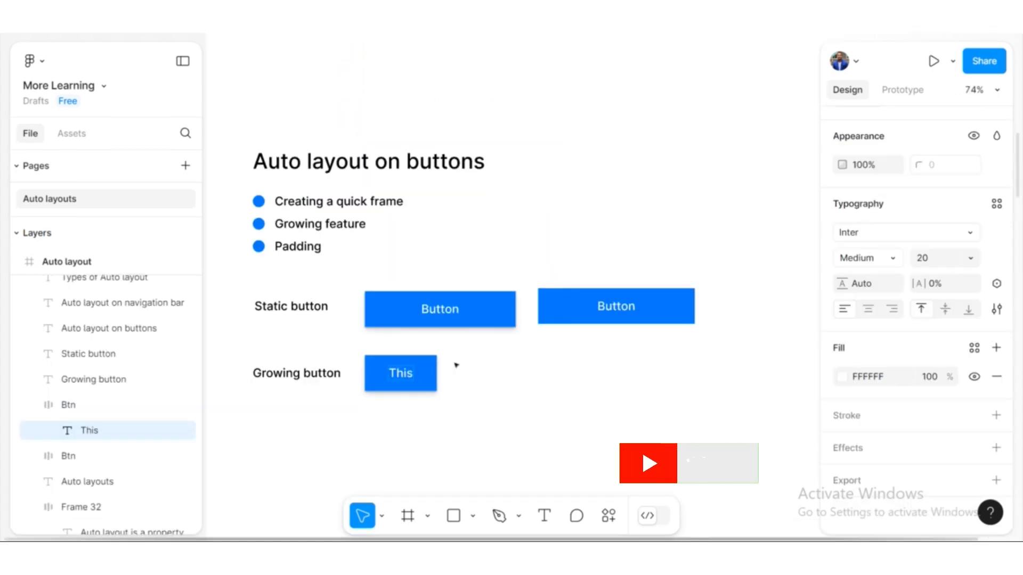
text( grows)
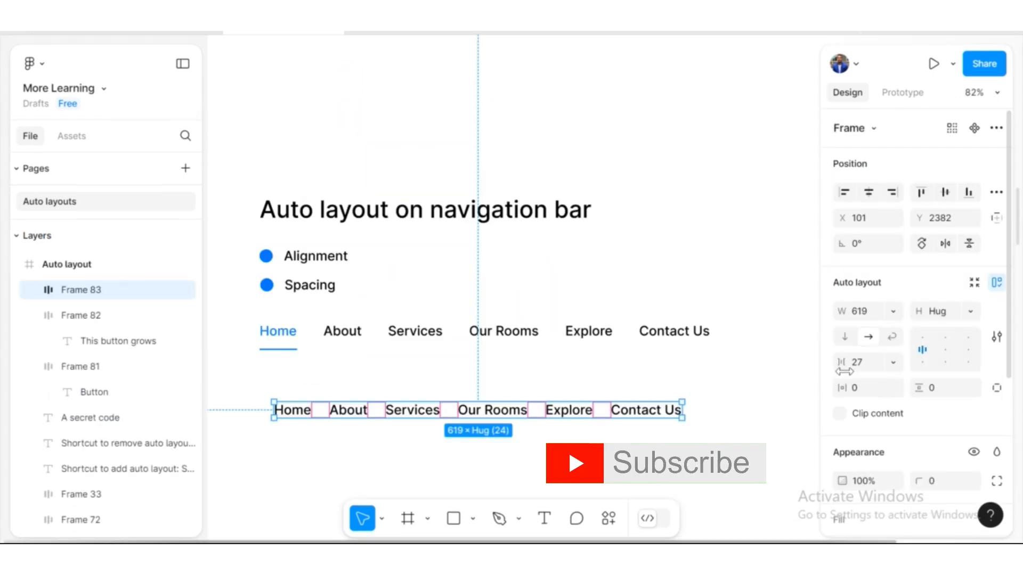
- Reduce the gap between the items of the lower navigation bar frame
drag(874, 368, 797, 367)
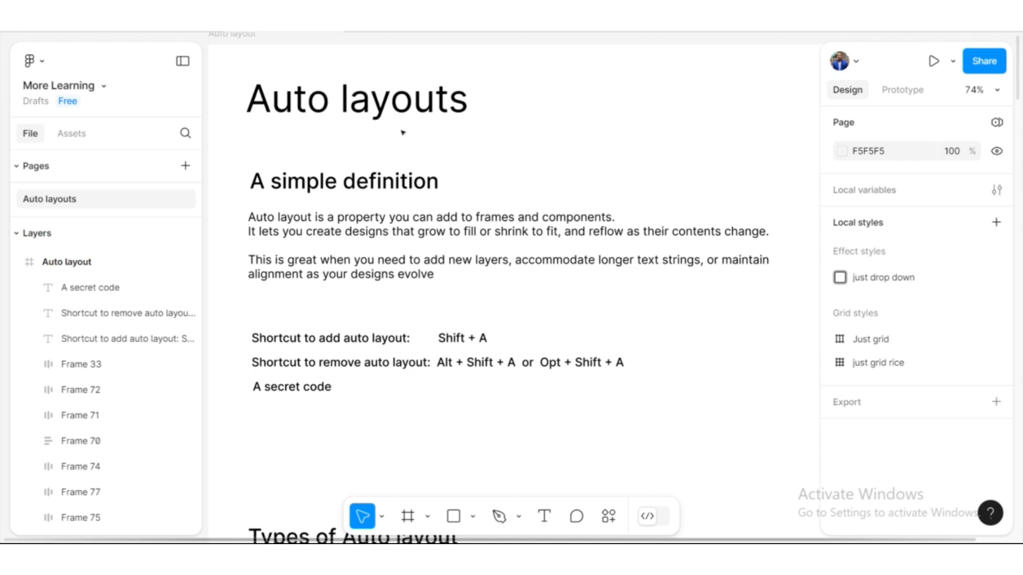
- Add auto layout to the "Shortcut to add auto layout" text line and remove it again
scroll(405, 138, down, 1)
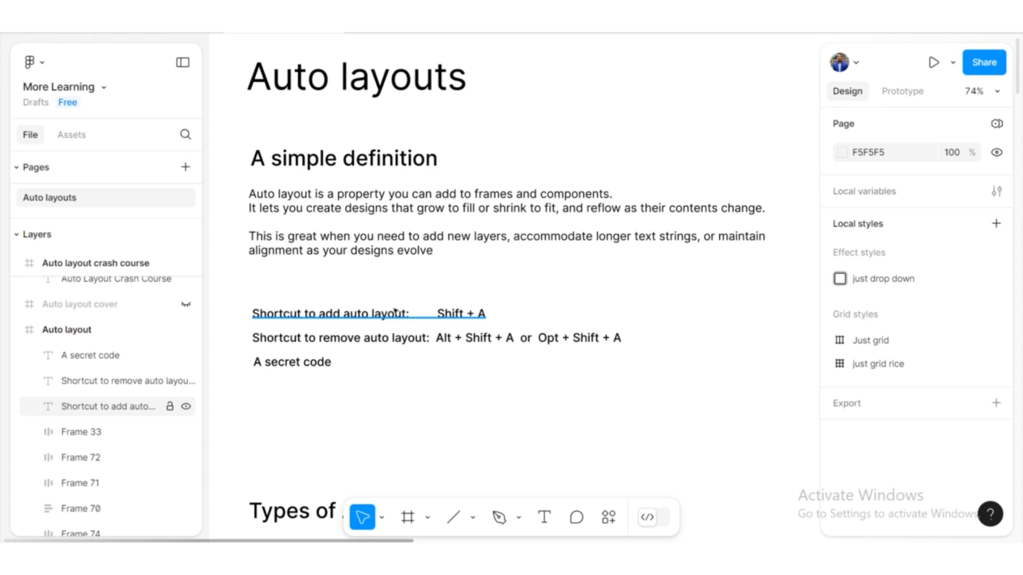
right_click(409, 327)
mouse_move(459, 213)
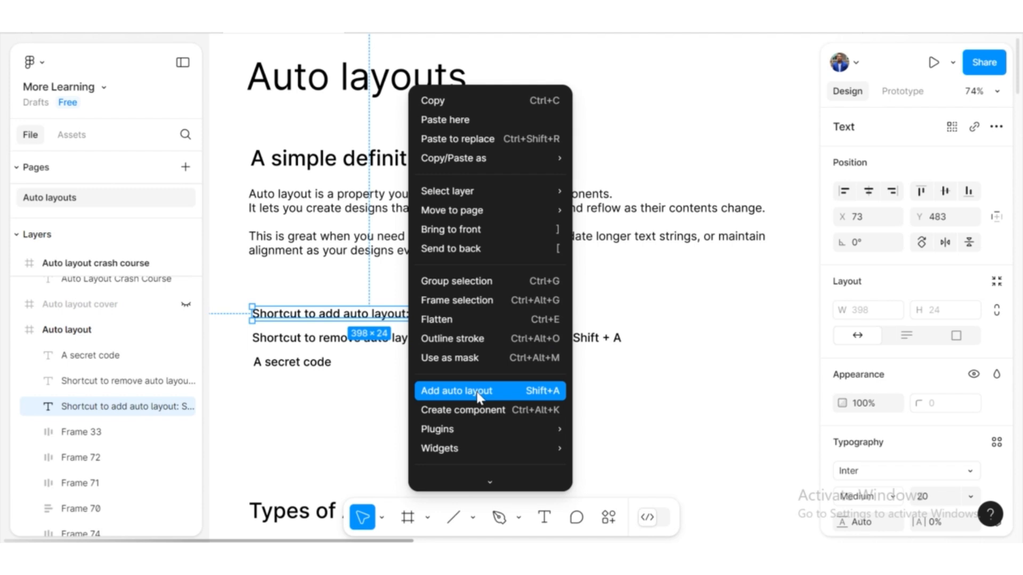
click(540, 397)
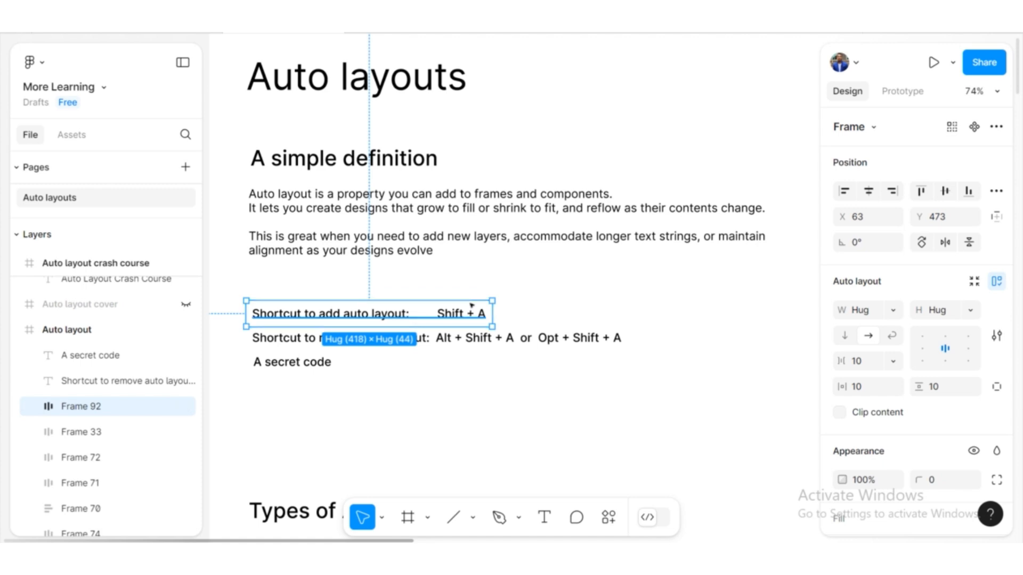
key(alt+shift+a)
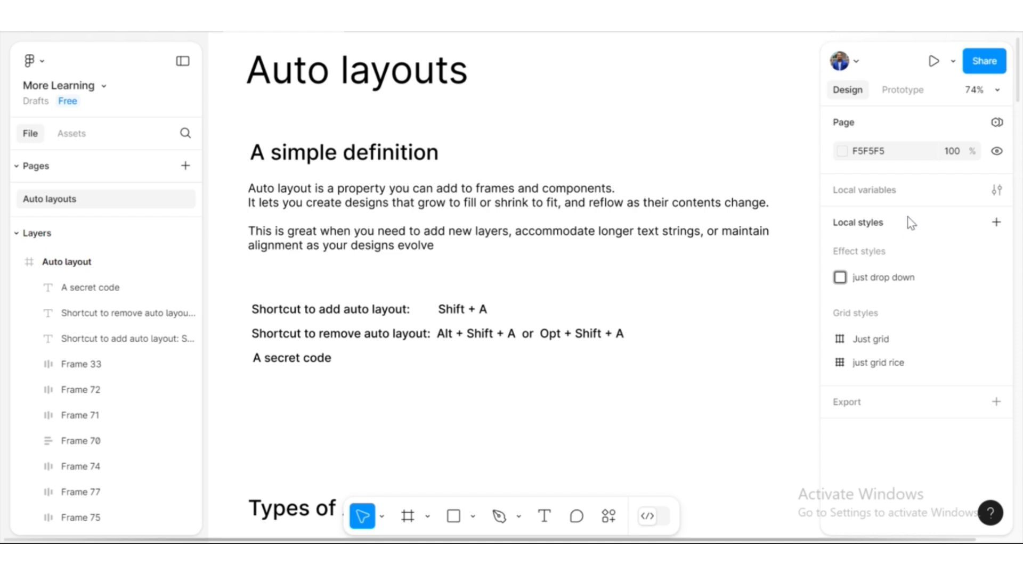
- Add auto layout separately to the "Shortcut to add auto layout" and "Shortcut to remove auto layout" text lines
click(452, 308)
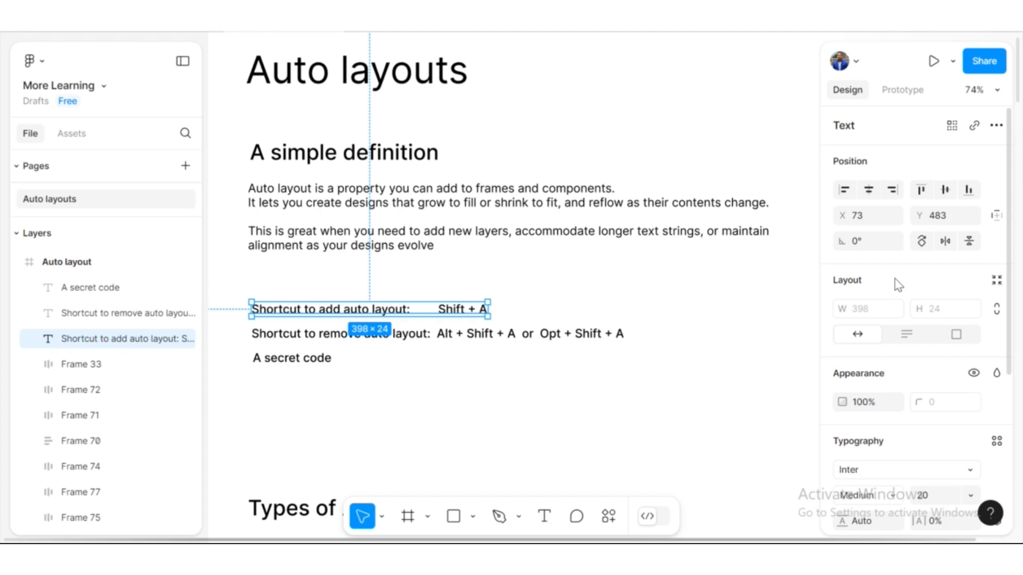
scroll(899, 285, down, 2)
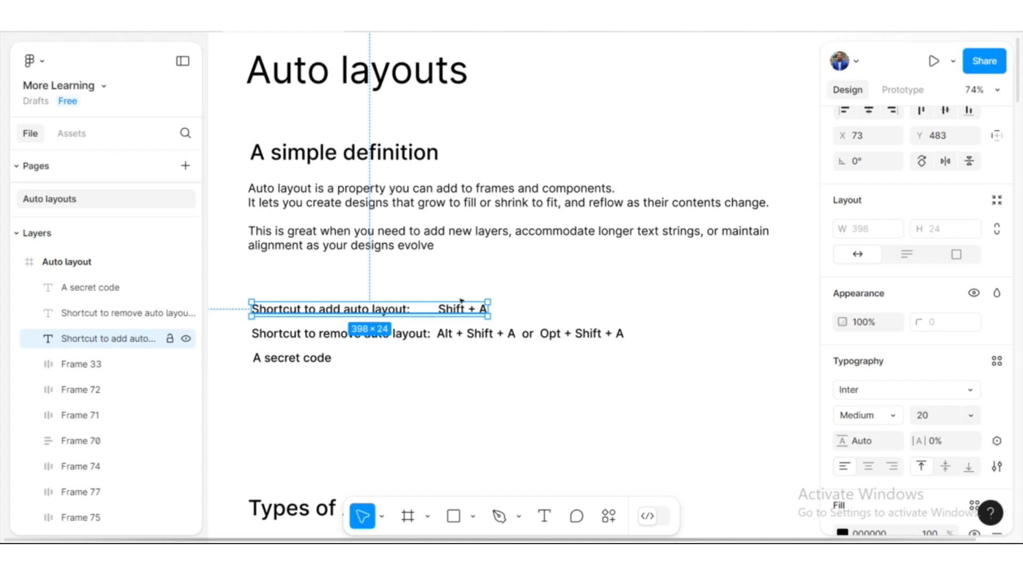
key(shift+a)
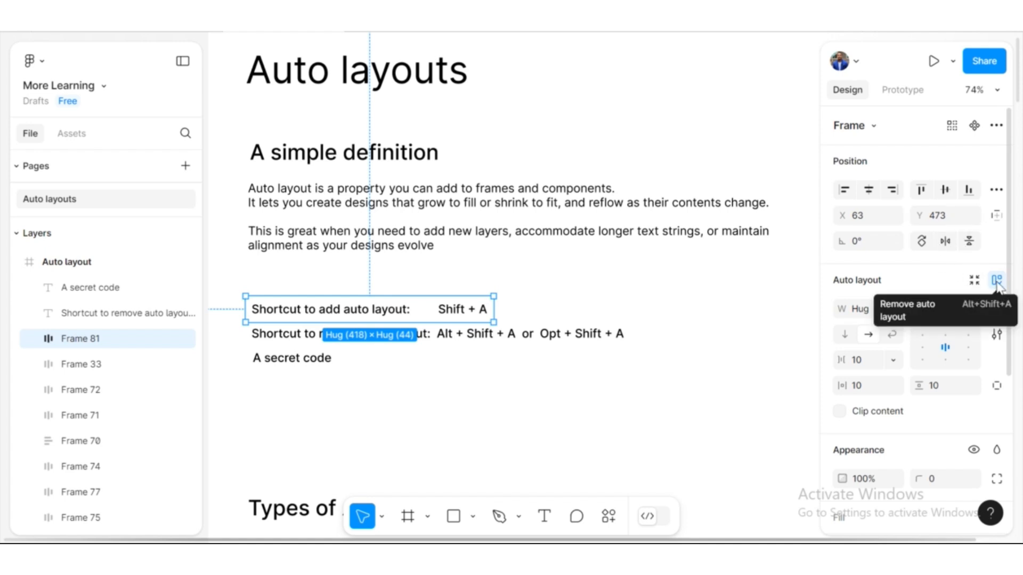
click(452, 326)
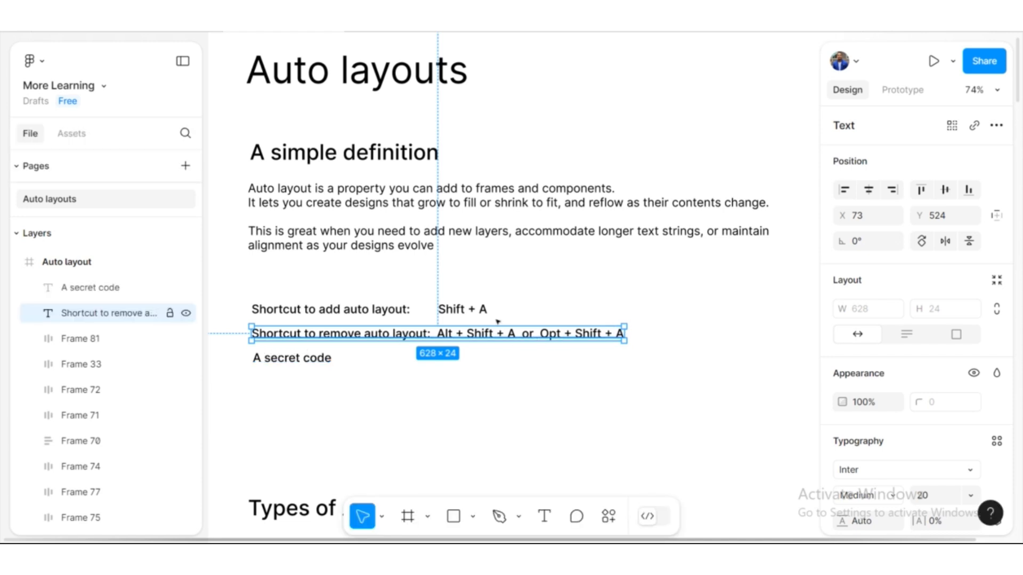
key(shift+a)
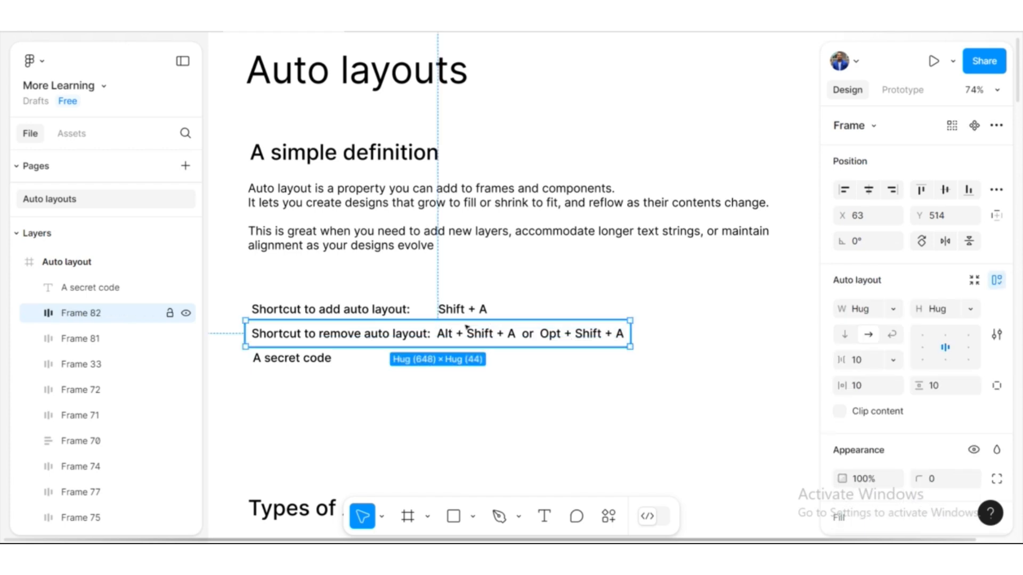
- Remove the auto layout from the "Shortcut to remove auto layout" line and ungroup its leftover frame to plain text
key(alt+shift+a)
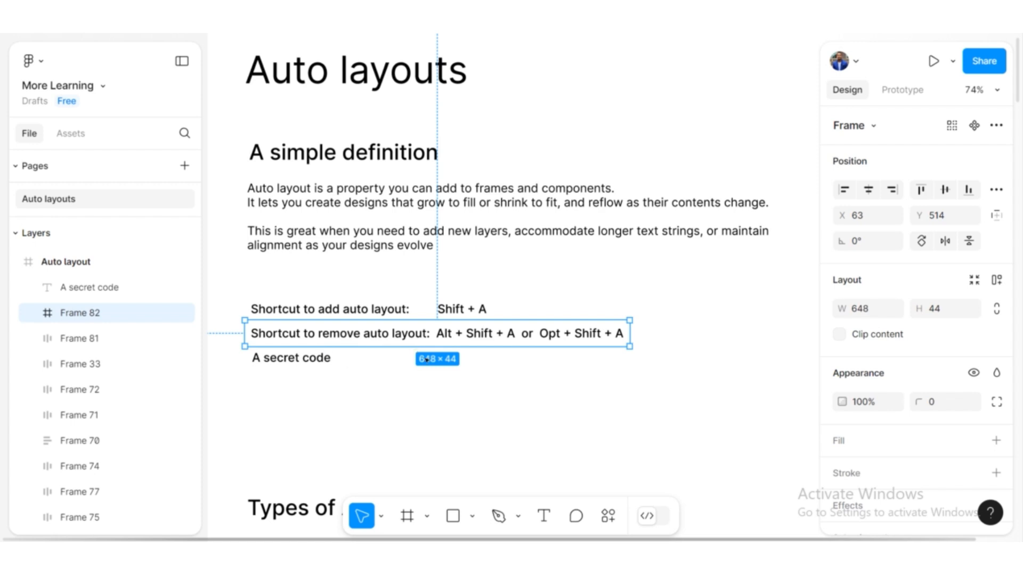
key(ctrl+shift+g)
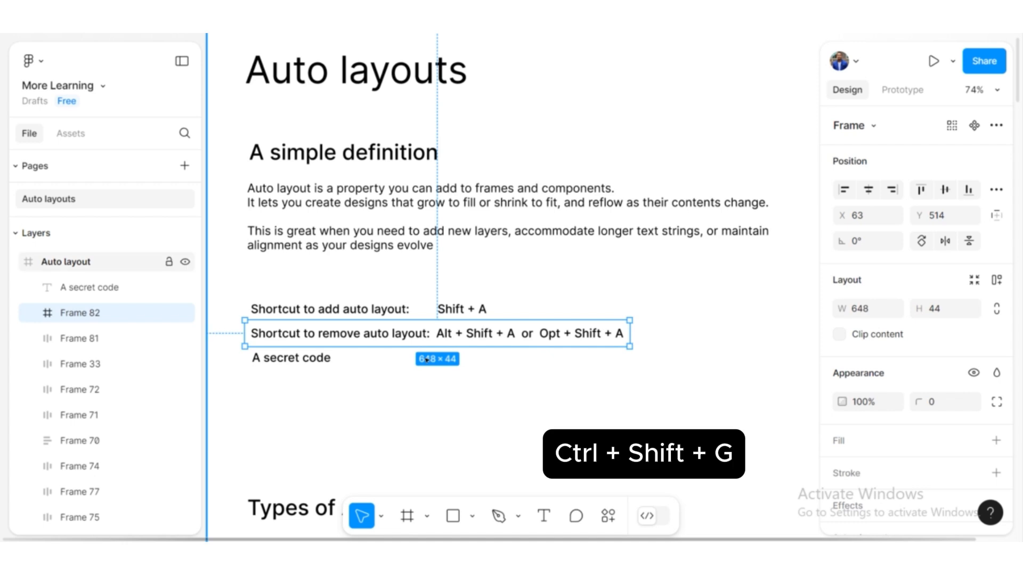
key(ctrl+shift+g)
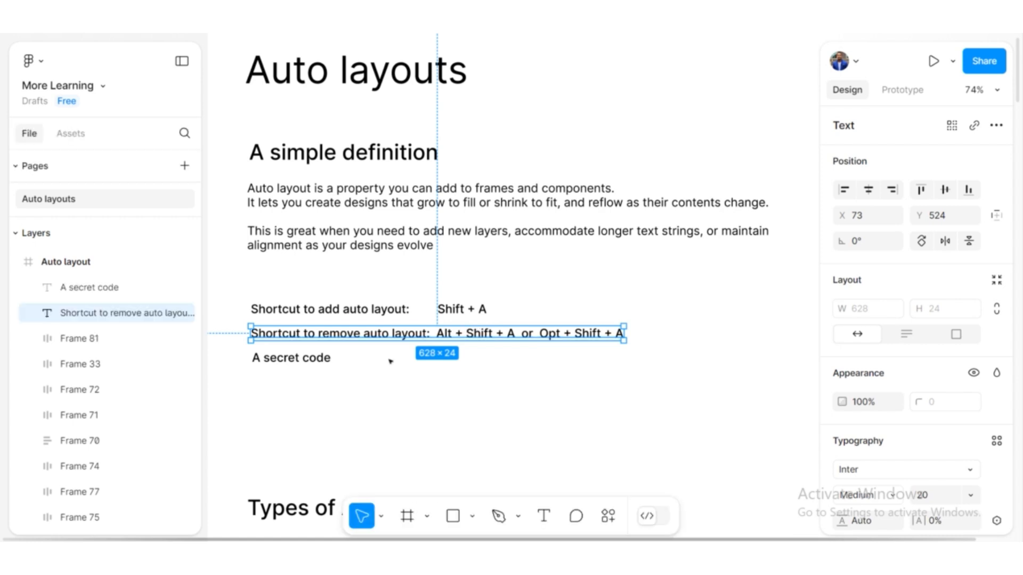
- Group the "A secret code" text and ungroup it again
click(274, 354)
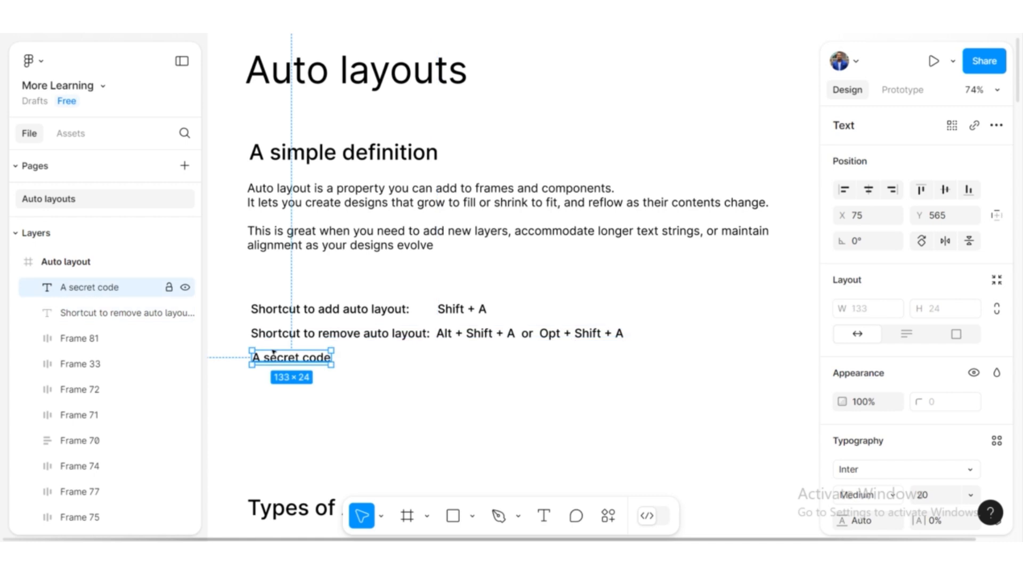
key(ctrl+g)
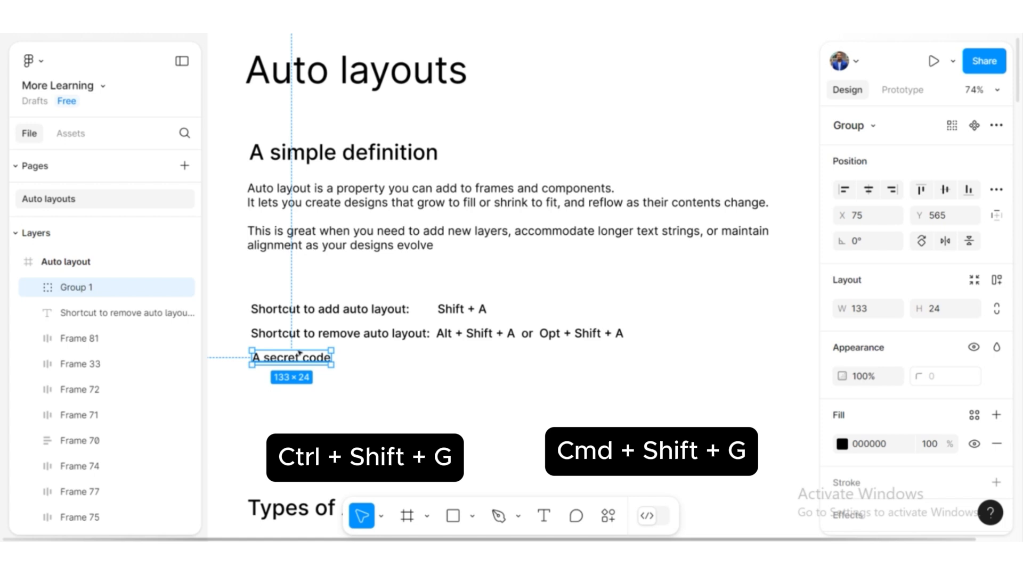
key(ctrl+shift+g)
click(299, 353)
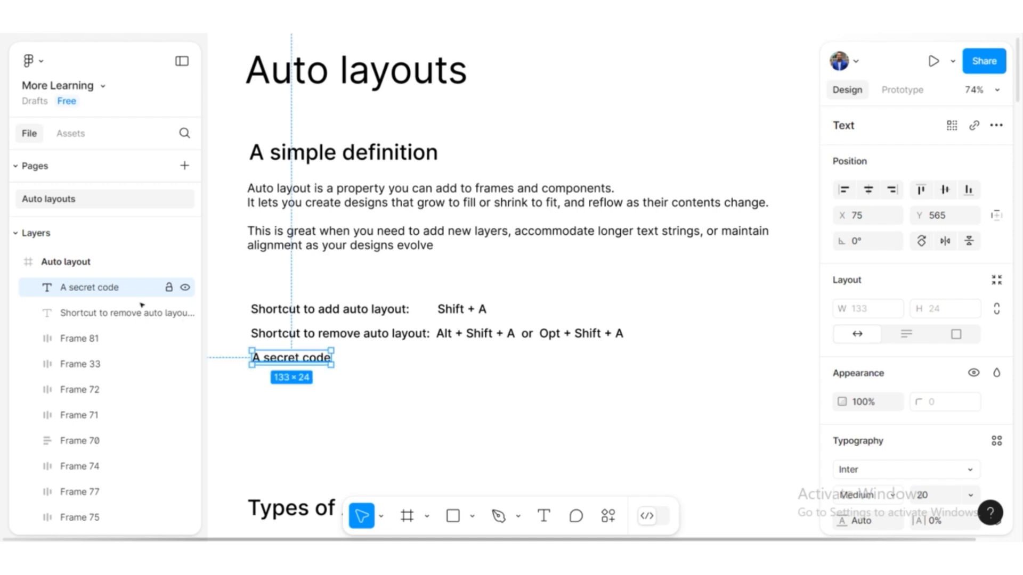
- Ungroup the auto layout frame around the "Shortcut to add auto layout" line, leaving only the text
click(369, 304)
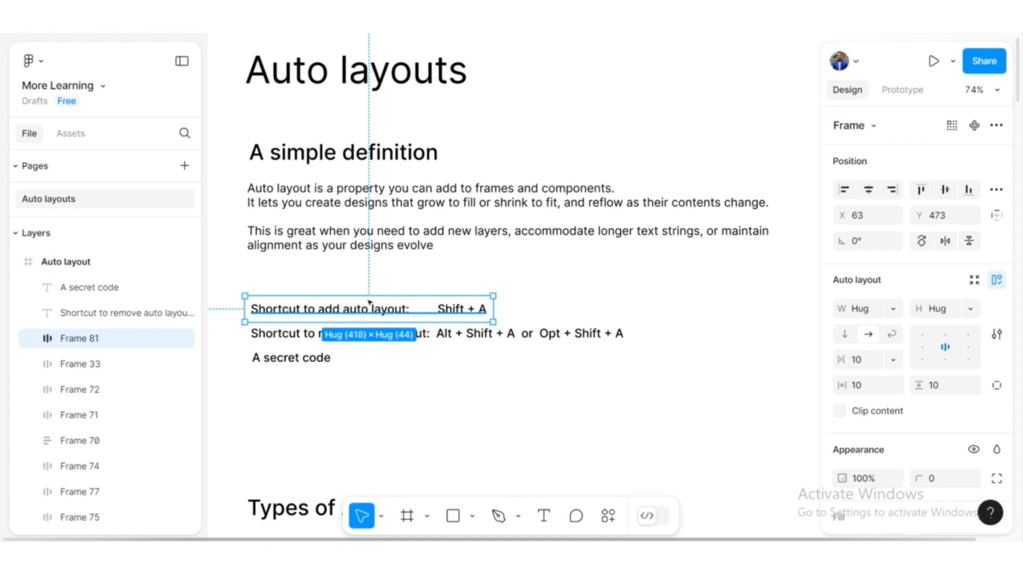
click(369, 302)
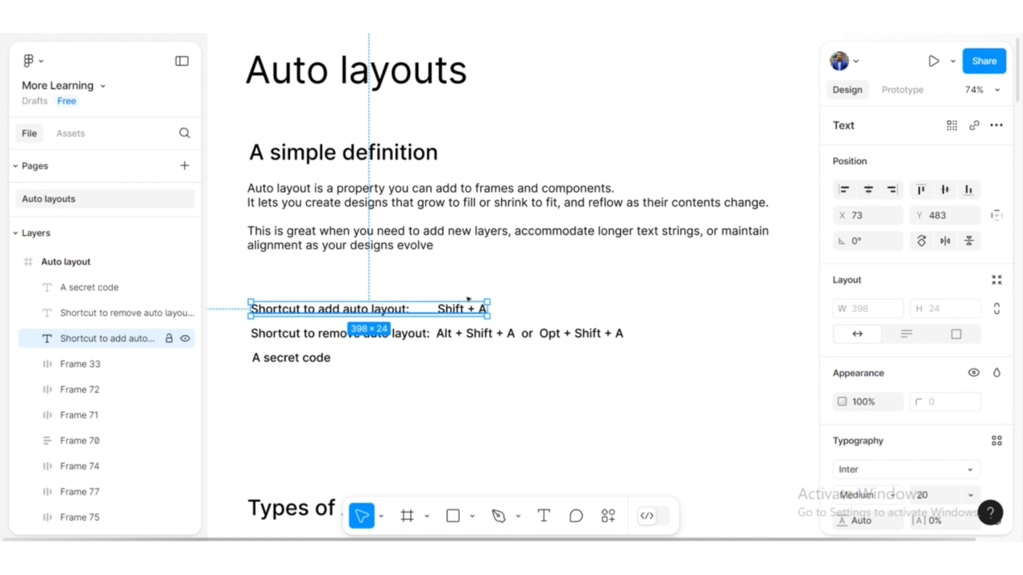
click(495, 299)
- Switch the Vertical example under "Types of Auto layout" to horizontal direction and back to vertical
scroll(495, 297, down, 5)
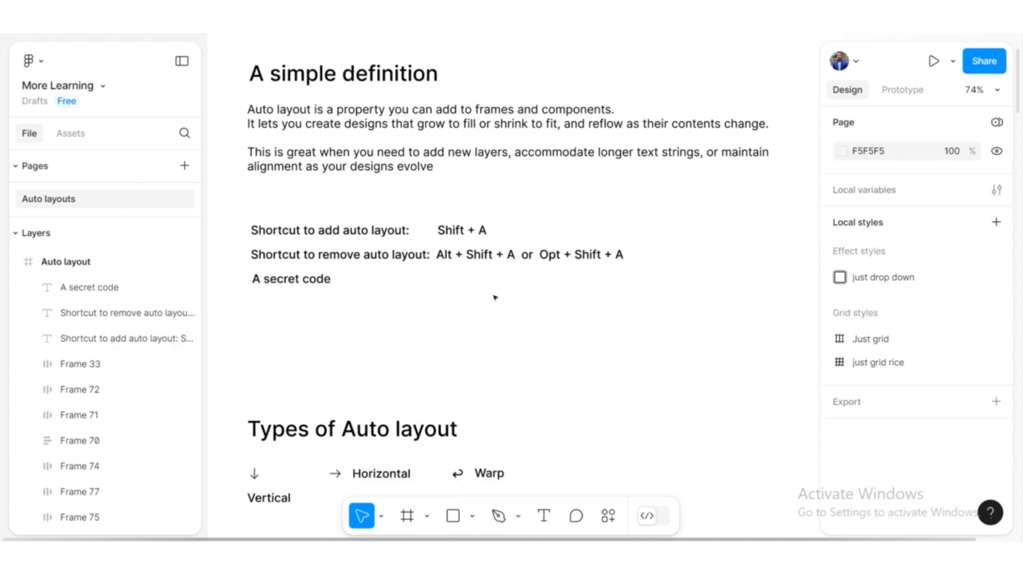
scroll(494, 298, down, 1)
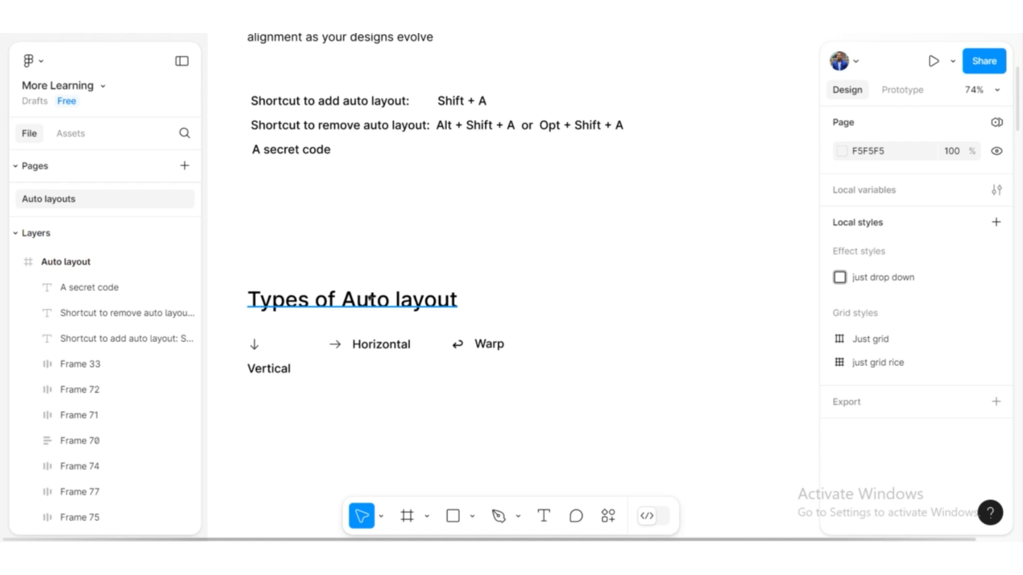
scroll(369, 298, down, 1)
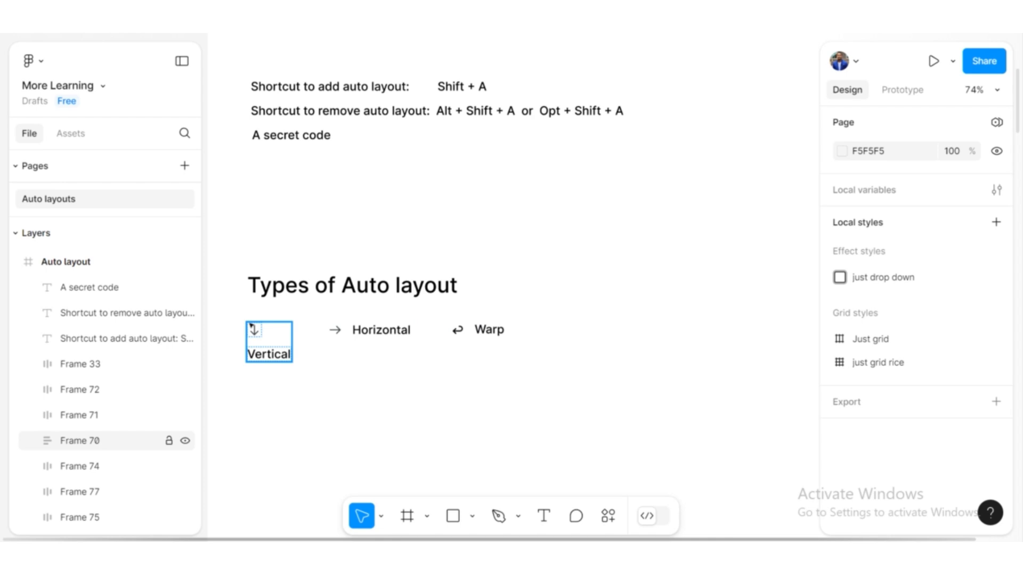
click(253, 328)
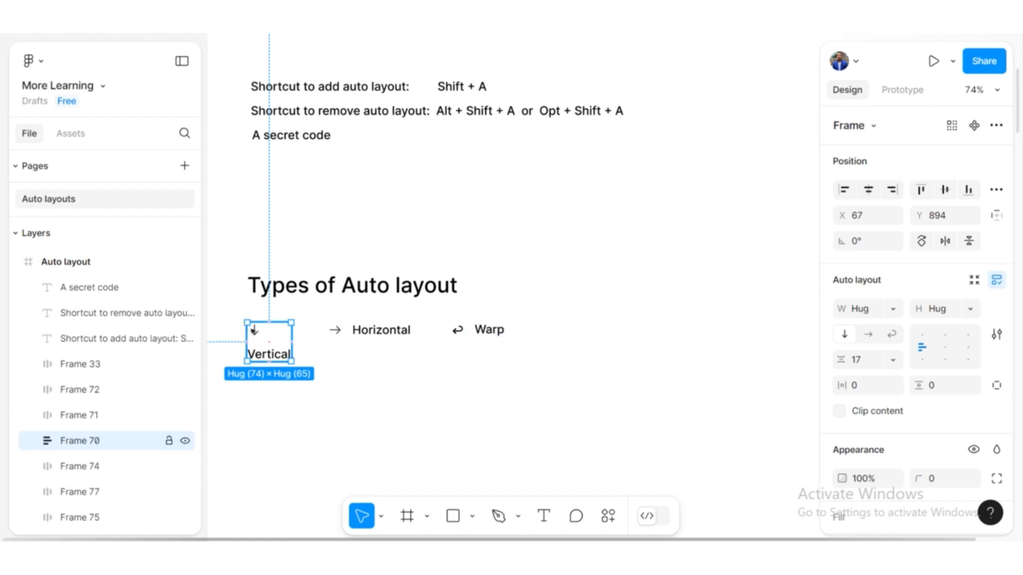
click(869, 334)
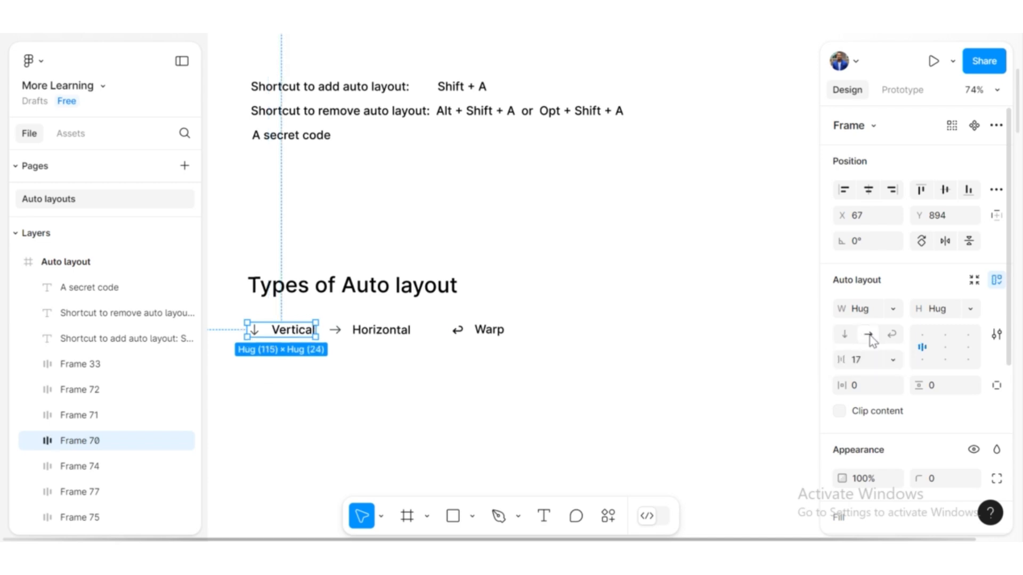
click(846, 338)
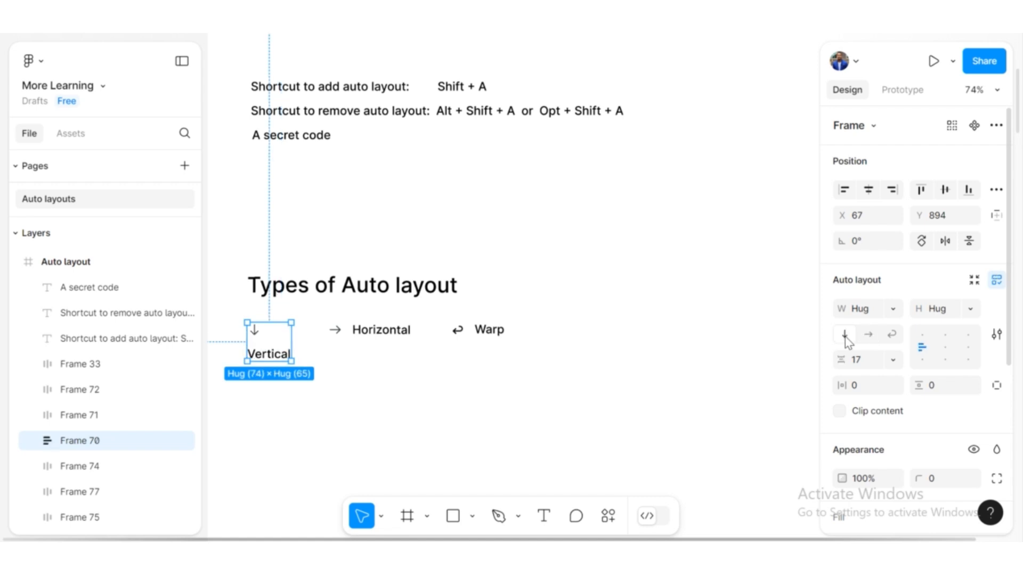
- Switch the Horizontal example's auto layout to vertical direction and back to horizontal
click(381, 323)
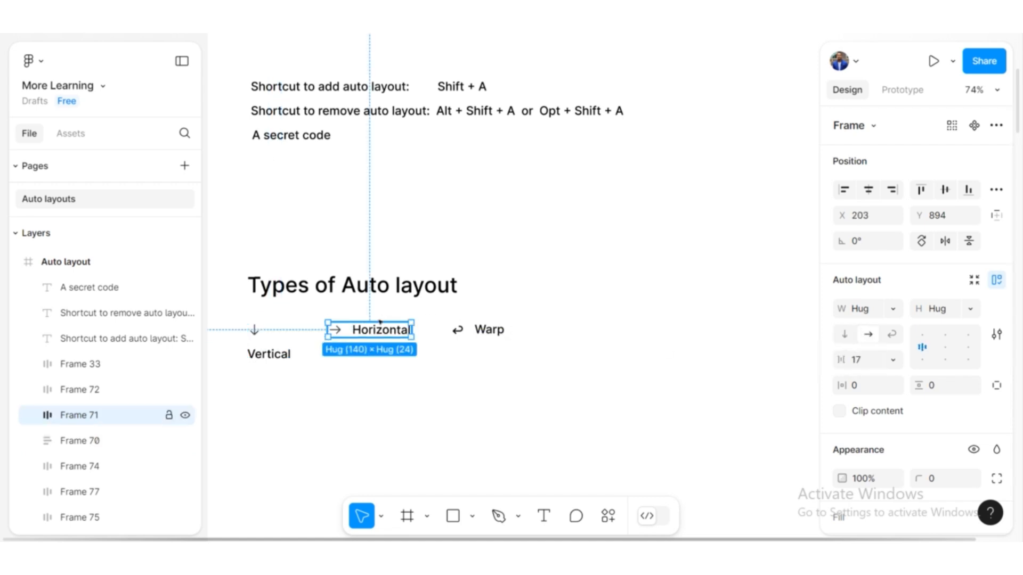
click(846, 338)
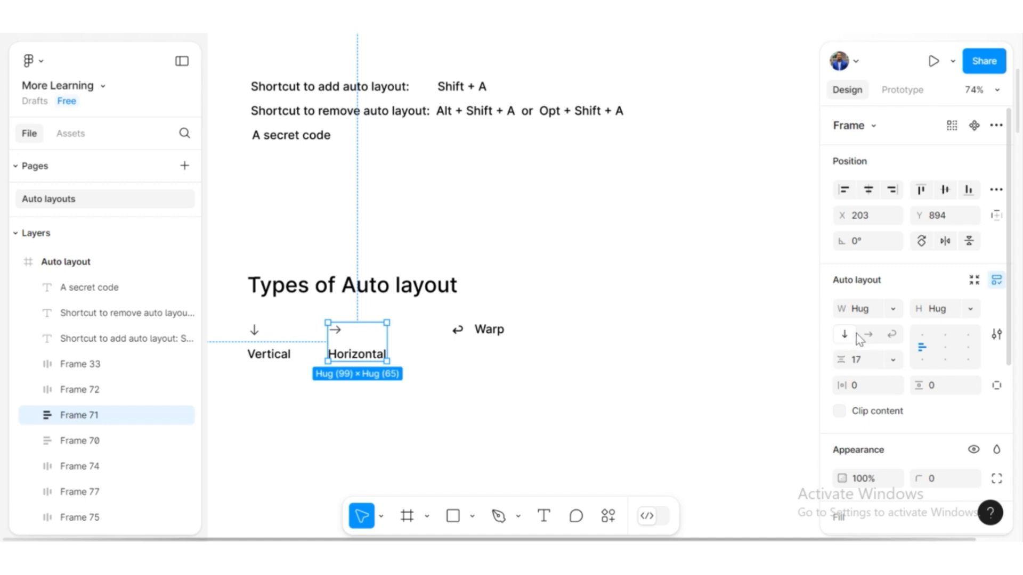
click(869, 334)
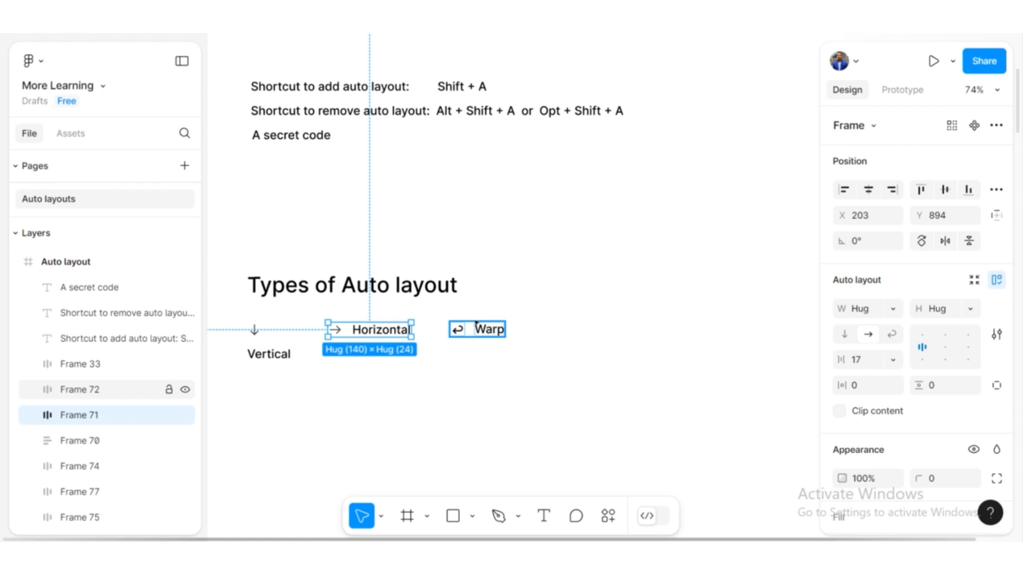
- Draw a frame about 227 × 296 beside the example buttons under "Auto layout on buttons" and delete it
scroll(475, 323, down, 5)
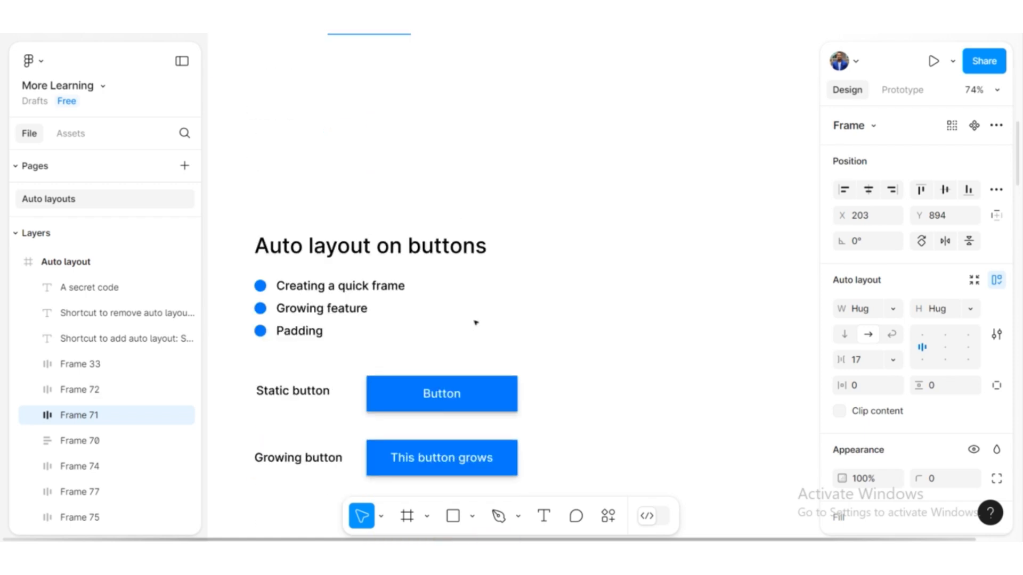
scroll(476, 323, down, 1)
scroll(476, 323, down, 1)
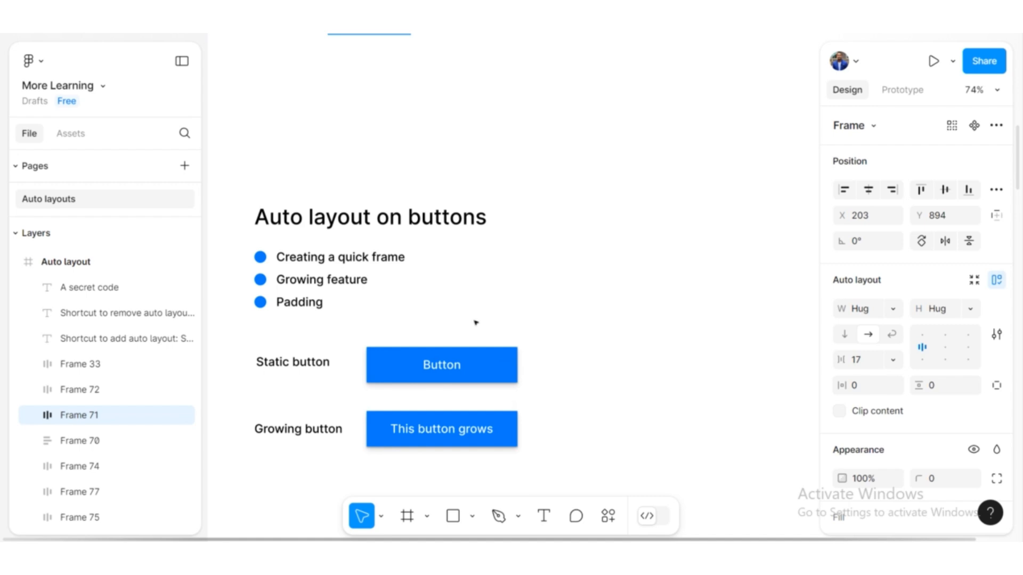
scroll(476, 323, down, 1)
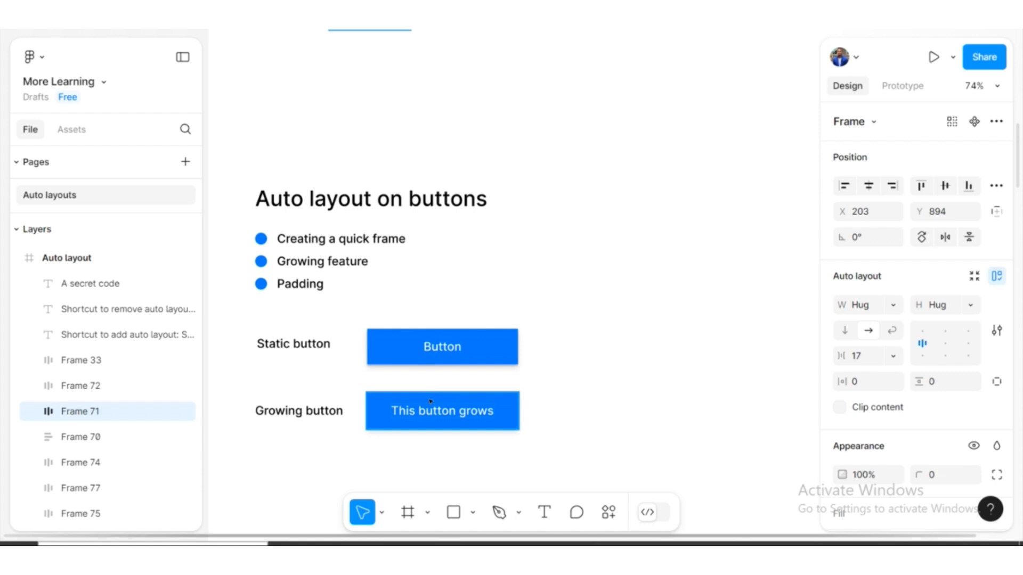
scroll(435, 399, down, 2)
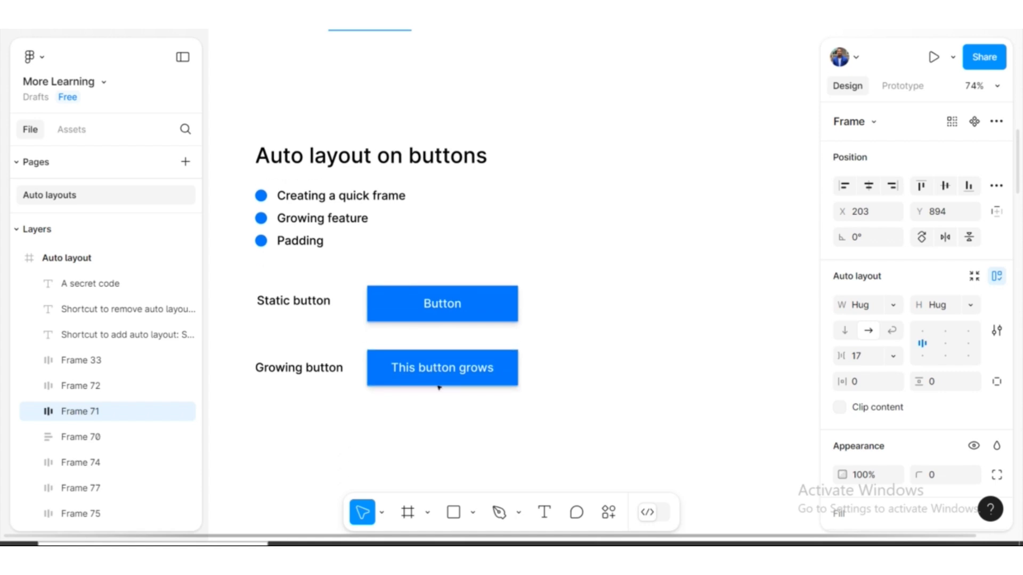
click(584, 232)
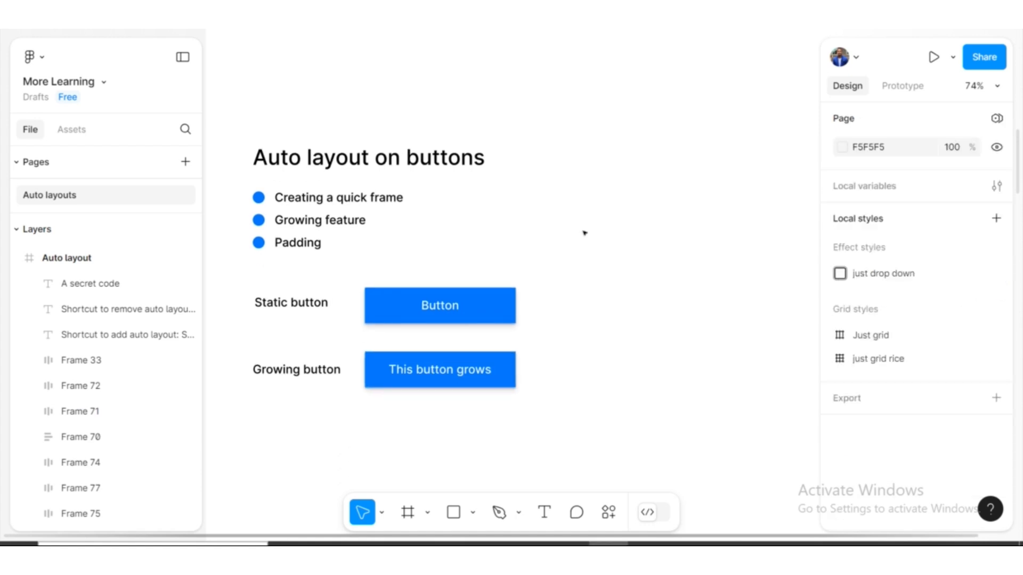
key(f)
drag(593, 205, 728, 381)
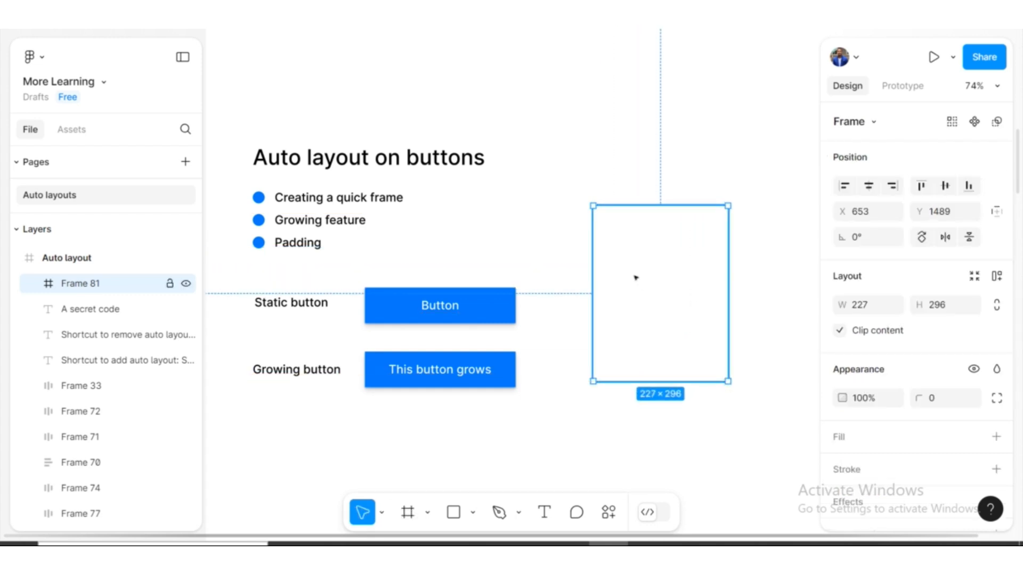
key(Delete)
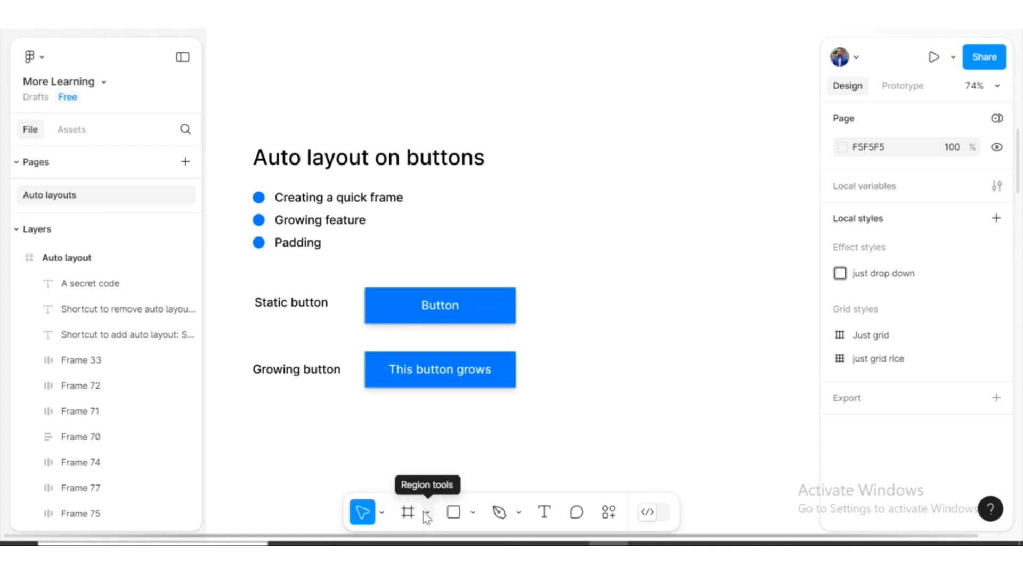
- Draw a larger frame about 321 × 377 beside the example buttons with the Frame tool and delete it
click(409, 513)
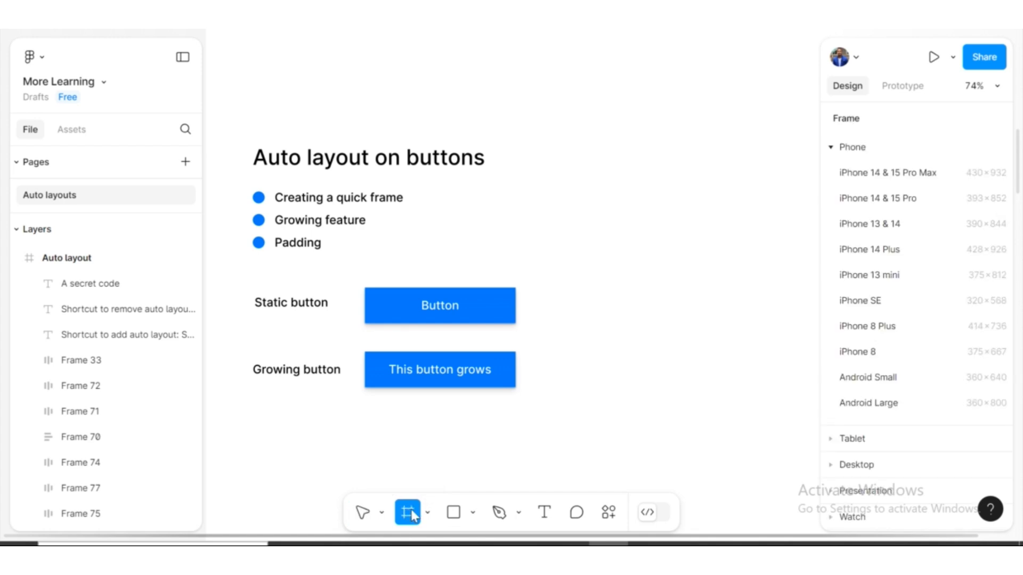
drag(573, 178, 764, 402)
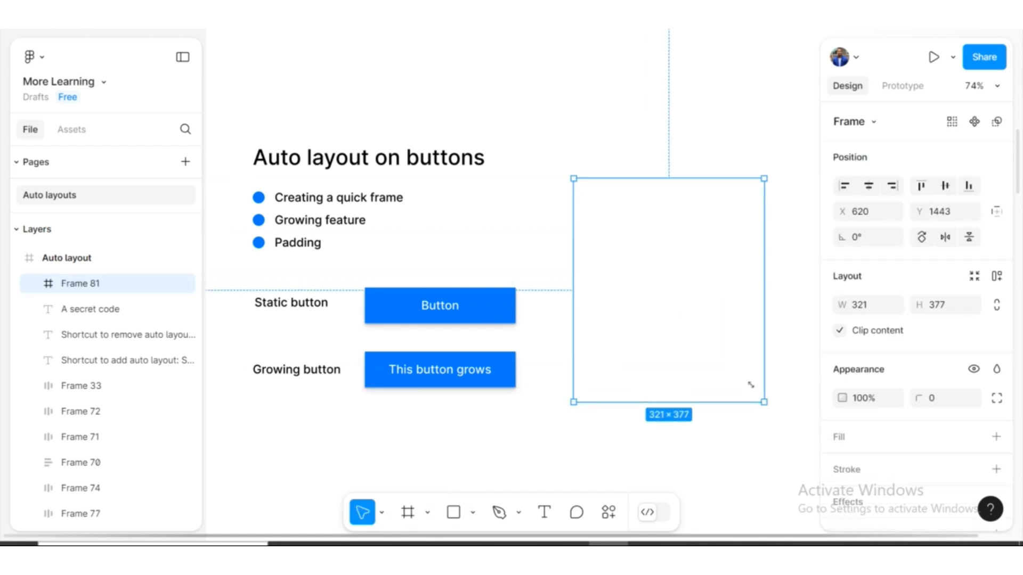
key(Delete)
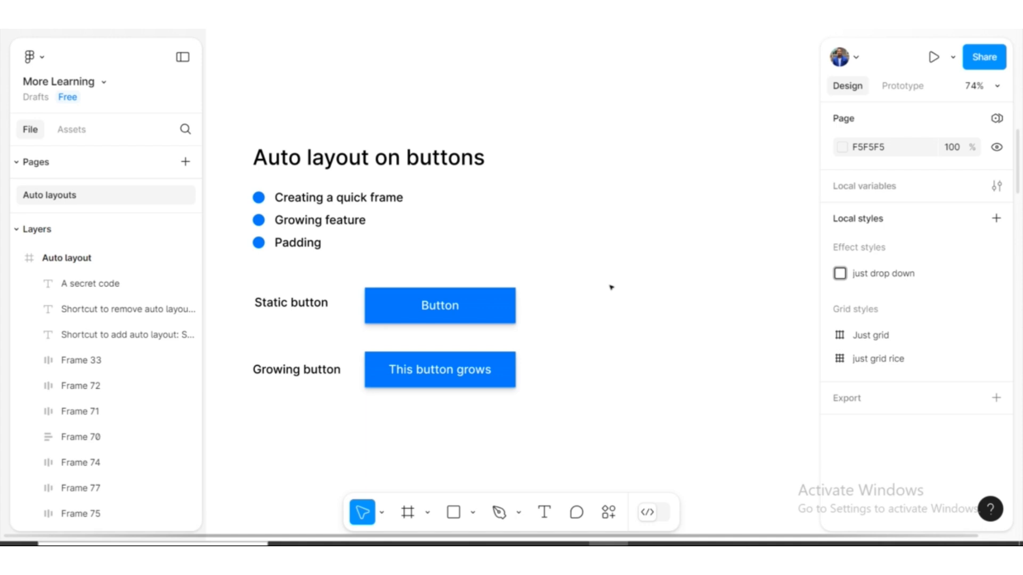
- Add a text layer reading "Button" in the empty area beside the static button
key(t)
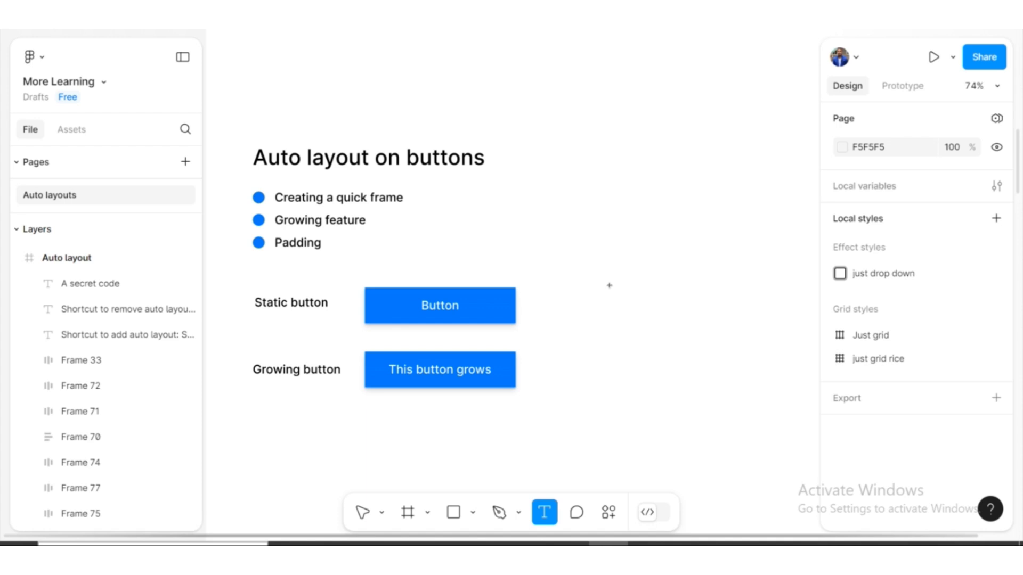
click(624, 299)
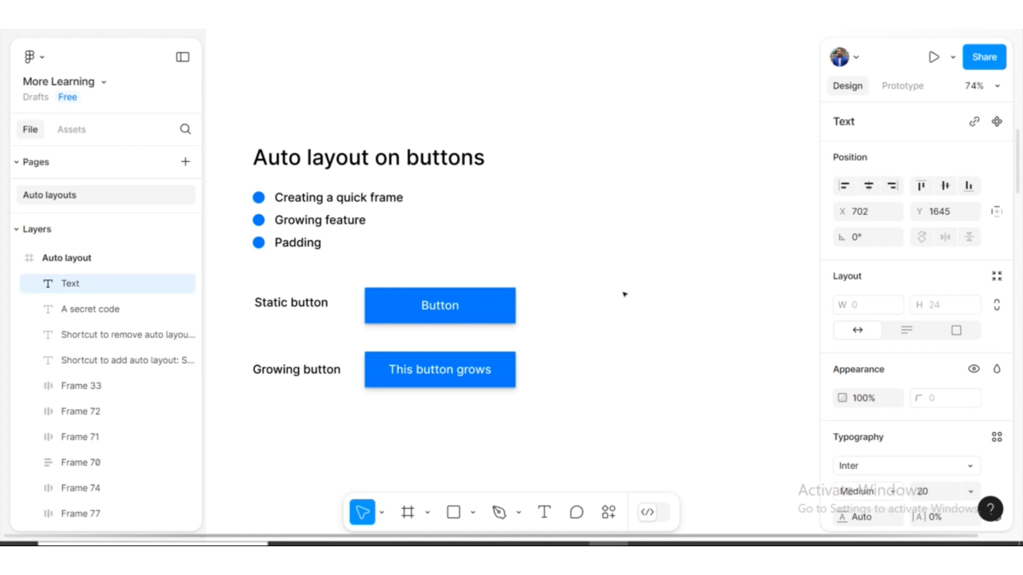
text(Butt)
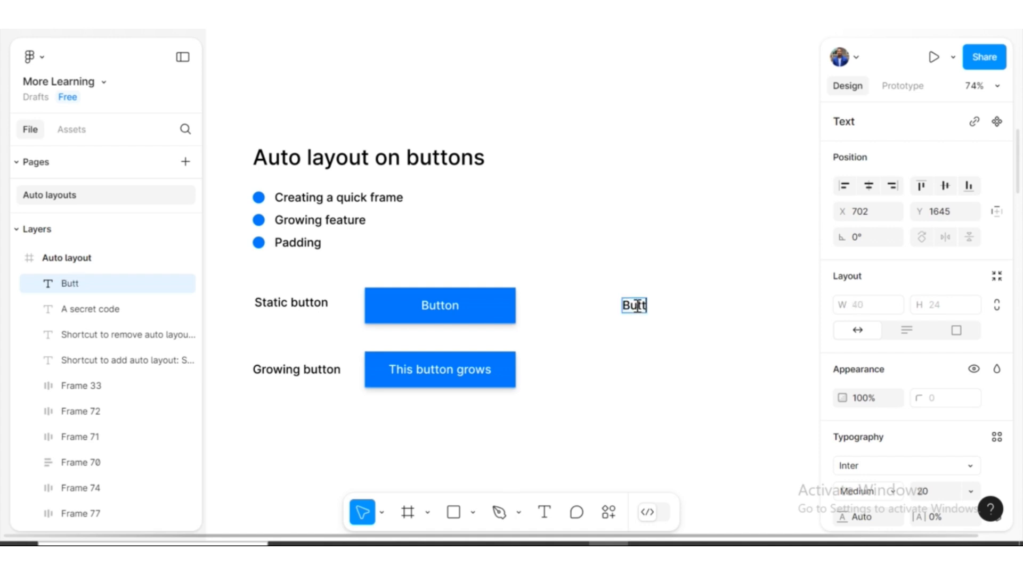
text(on)
key(Escape)
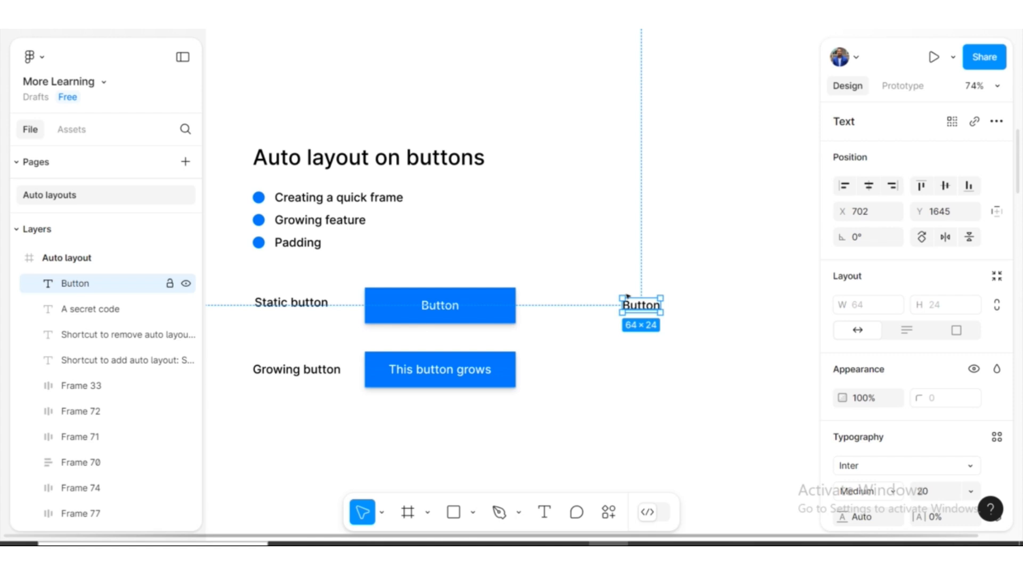
- Wrap the new "Button" text in an auto layout frame, removing the auto layout once and reapplying it
key(shift+a)
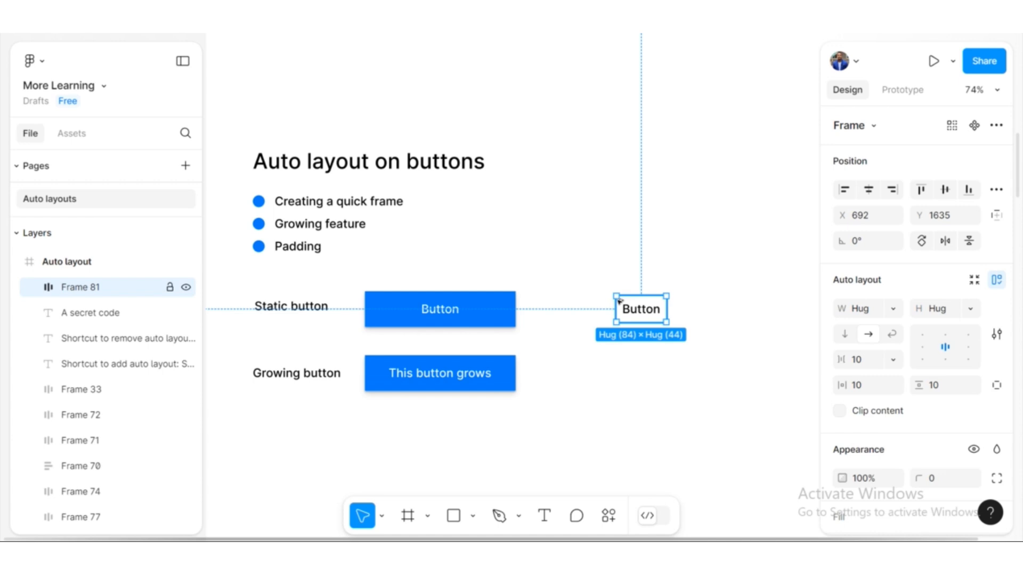
key(shift+alt+a)
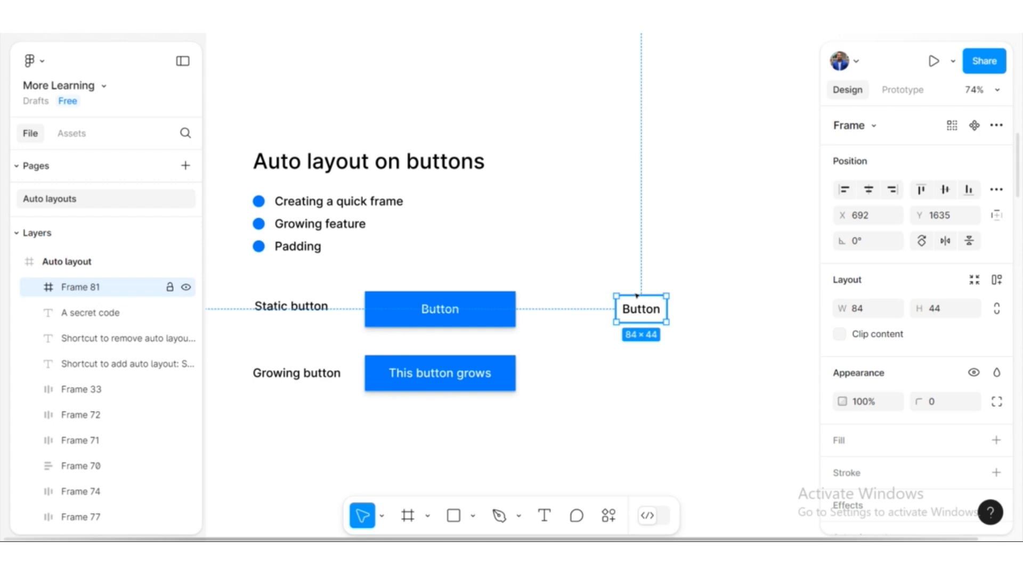
key(shift+a)
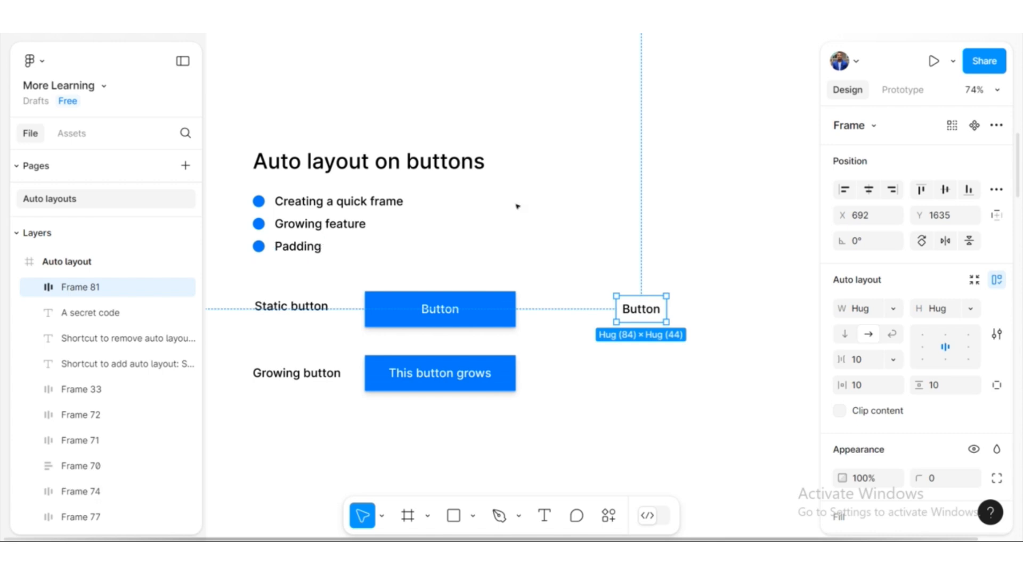
- Set the new "Button" frame to 264 wide and 60 high, and move it closer to the static button
click(457, 309)
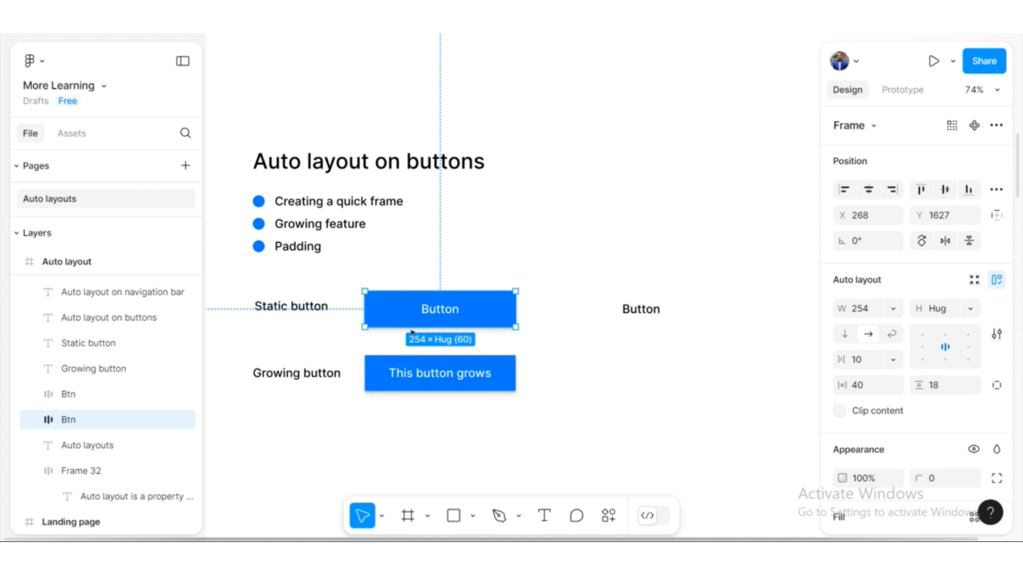
click(618, 299)
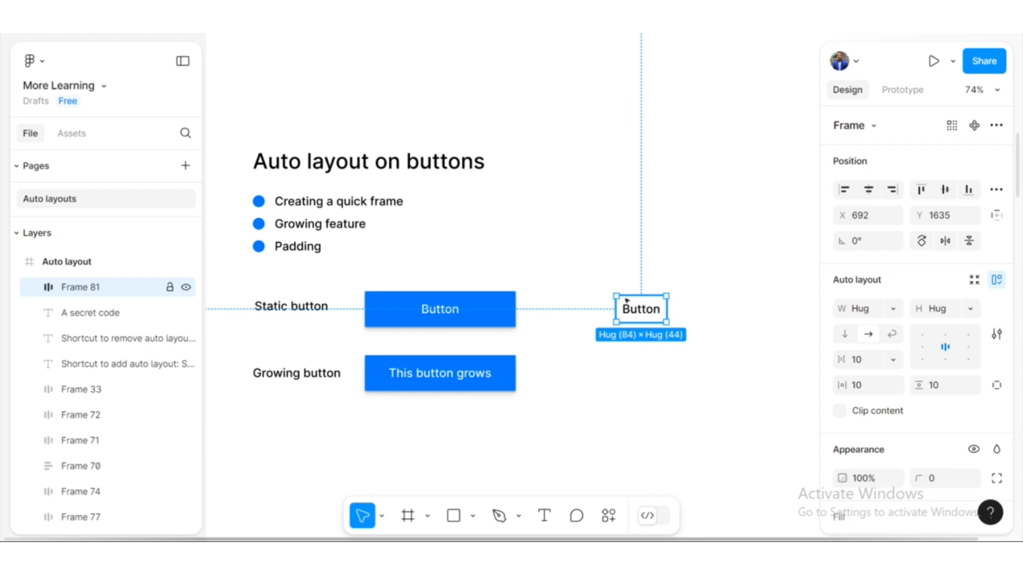
click(868, 316)
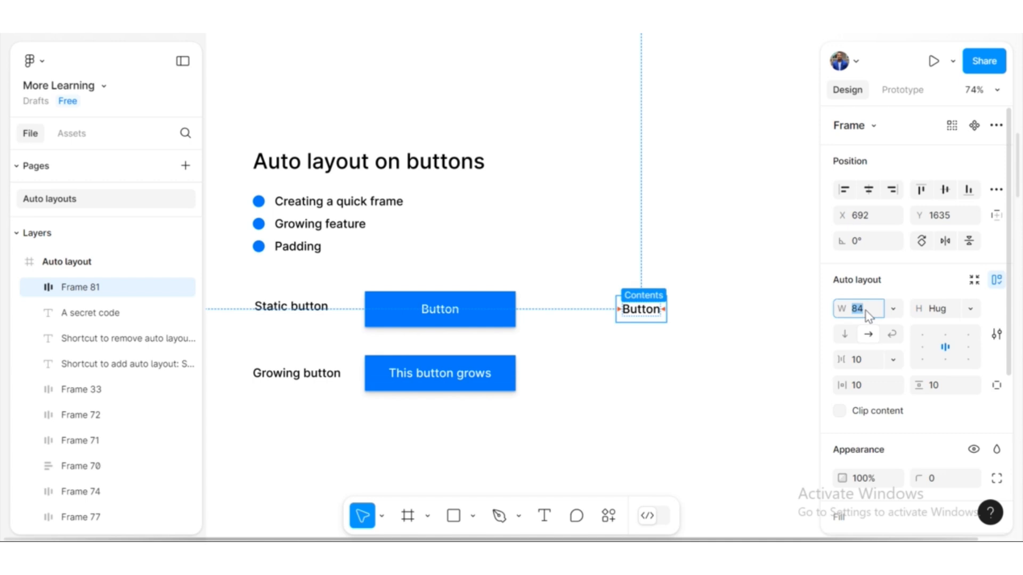
text(264)
click(935, 313)
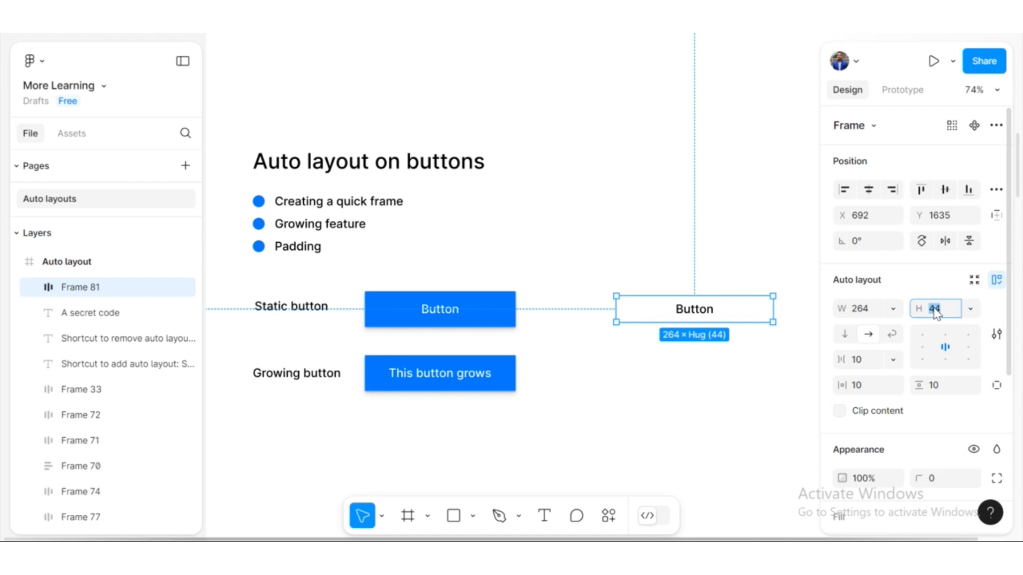
text(60)
key(Return)
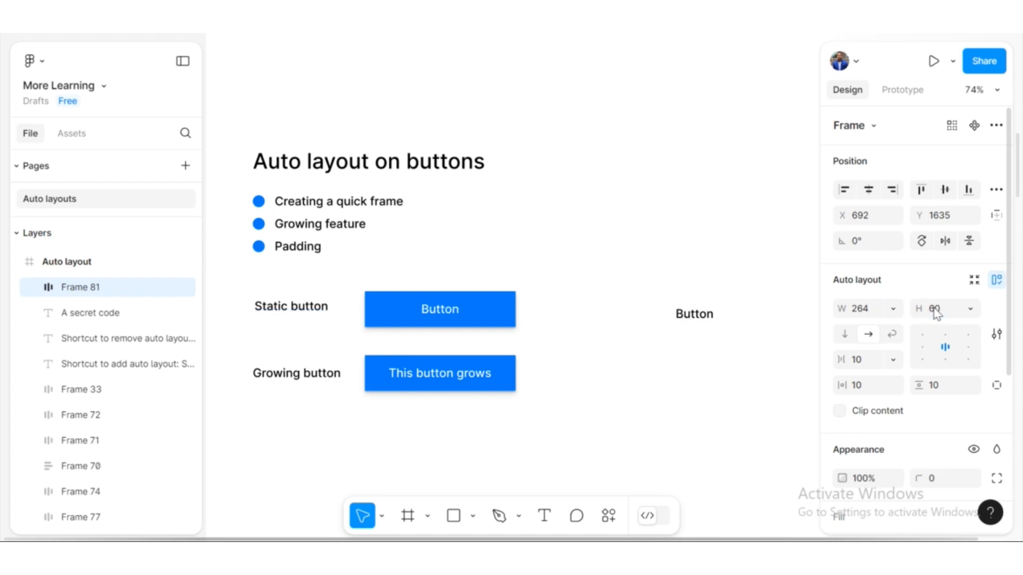
drag(696, 313, 639, 293)
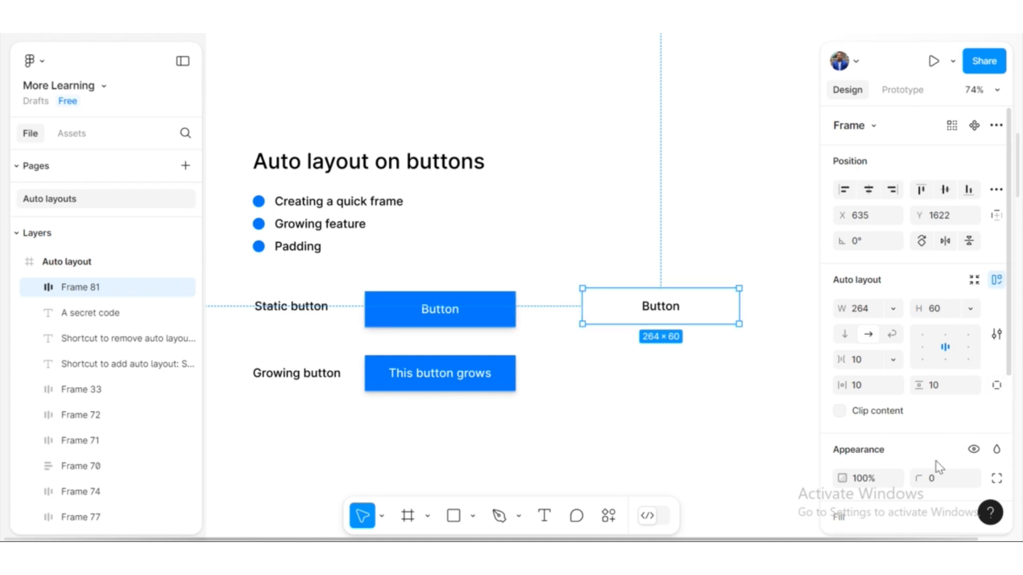
- Add a blue 007AFF fill to the new "Button" frame using the page's colours
scroll(939, 467, down, 5)
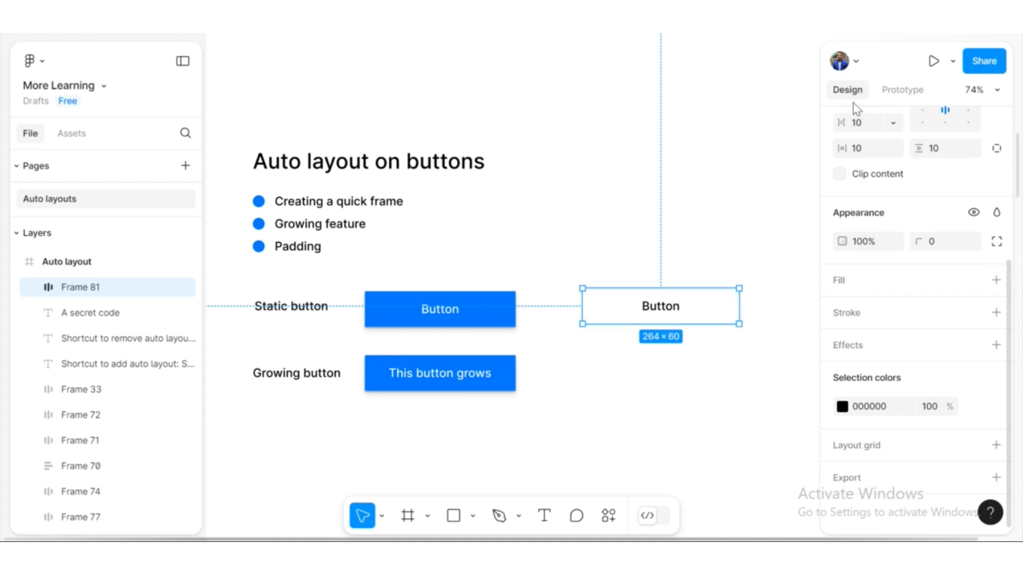
click(994, 286)
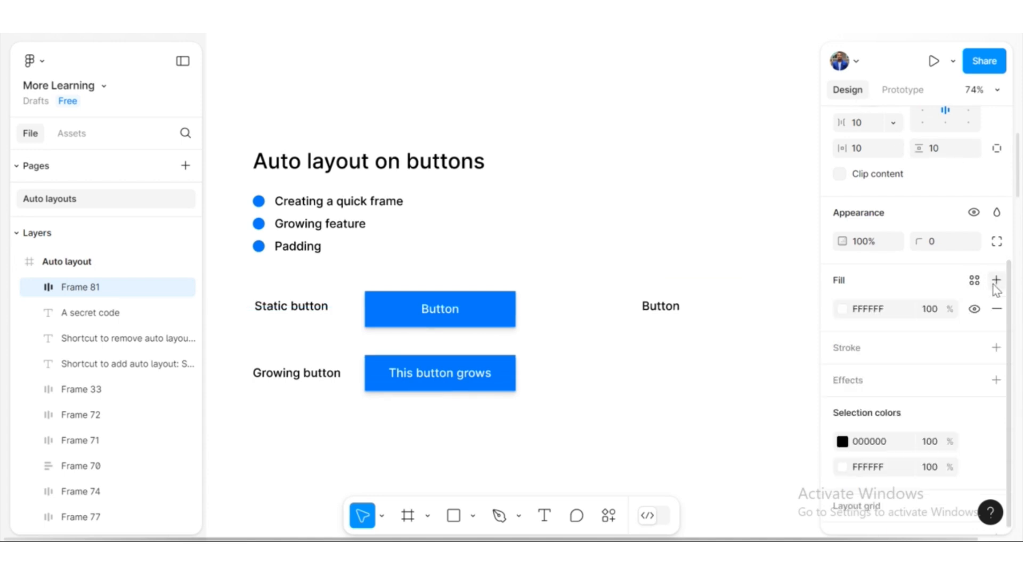
click(841, 311)
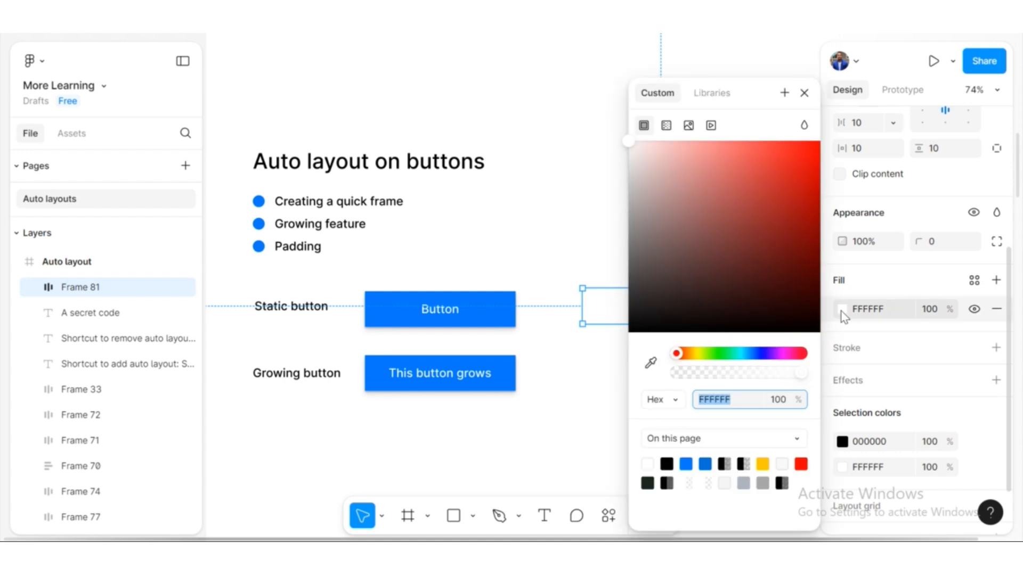
click(692, 460)
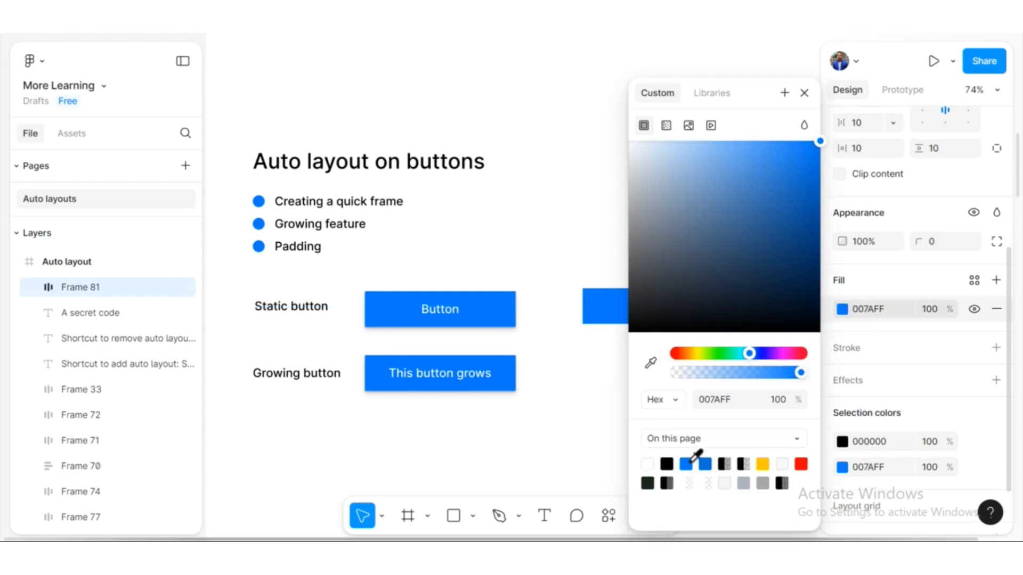
click(805, 94)
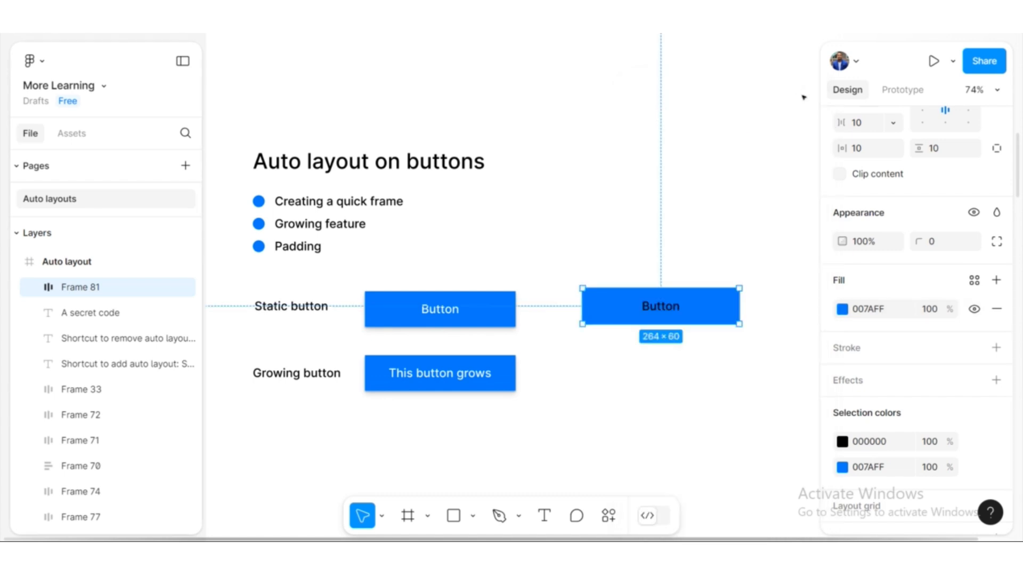
- Change the new button's label to white FFFFFF and shift the button next to the static button
double_click(662, 304)
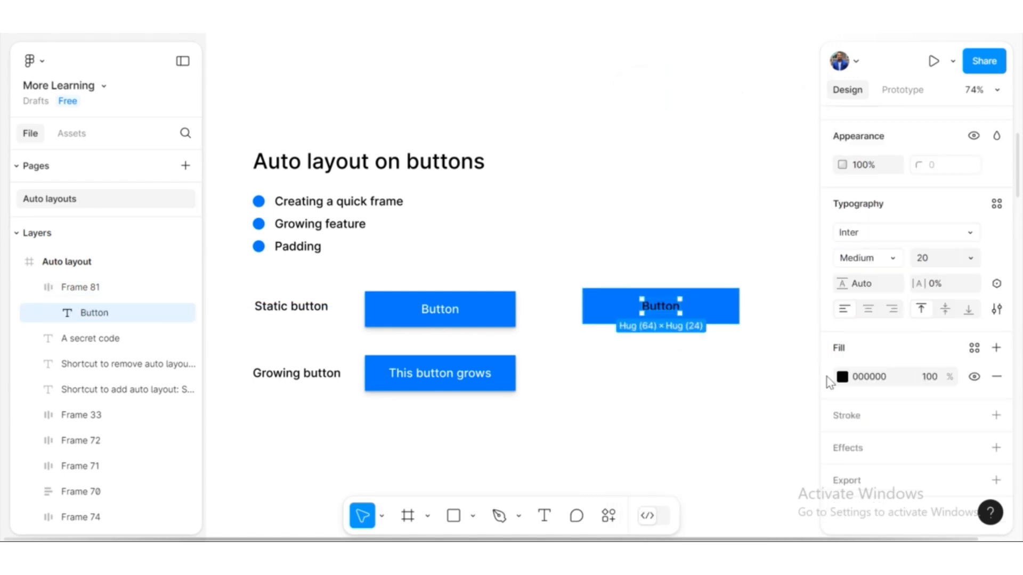
click(842, 376)
click(650, 363)
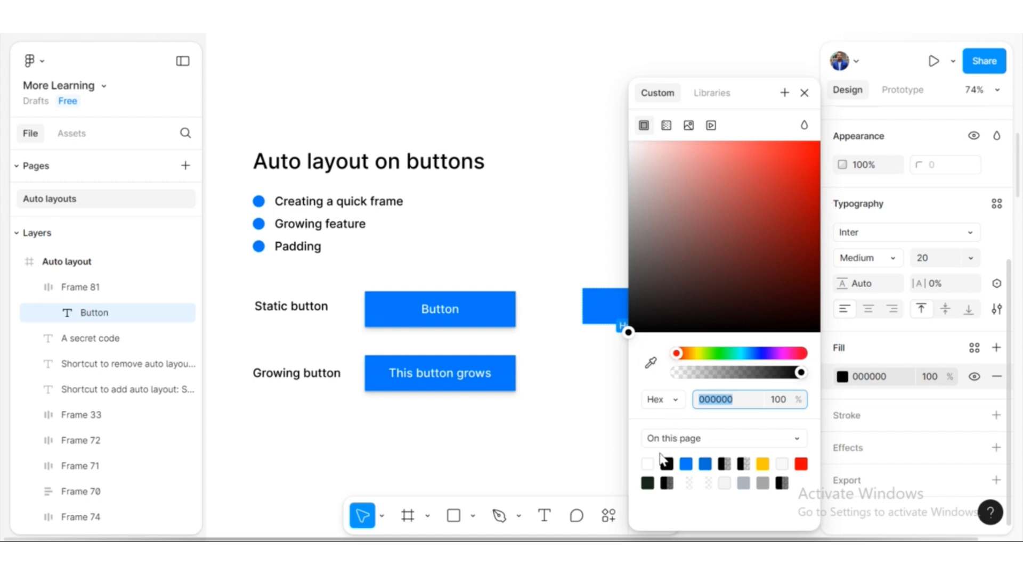
click(656, 446)
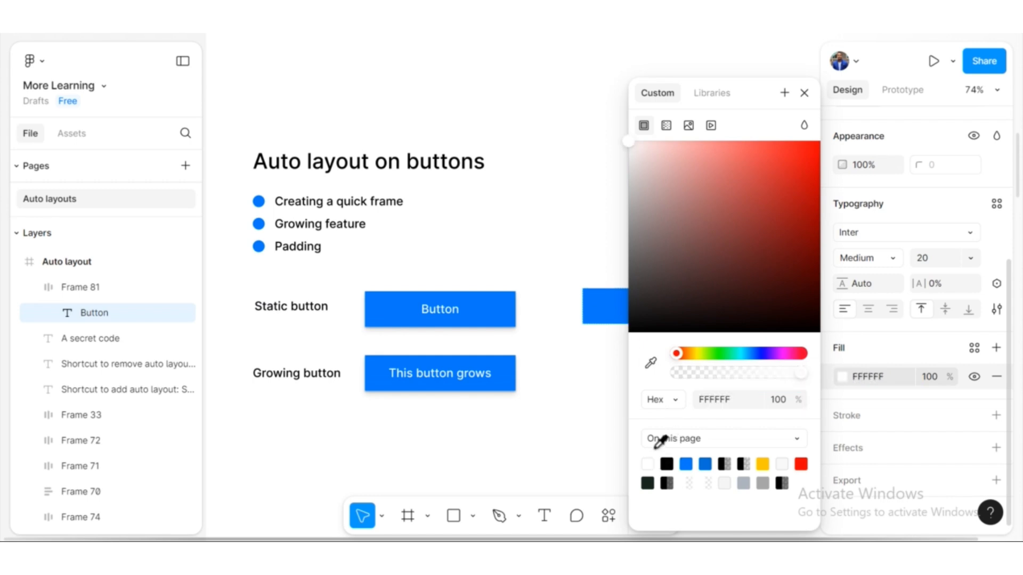
click(804, 93)
drag(613, 300, 571, 302)
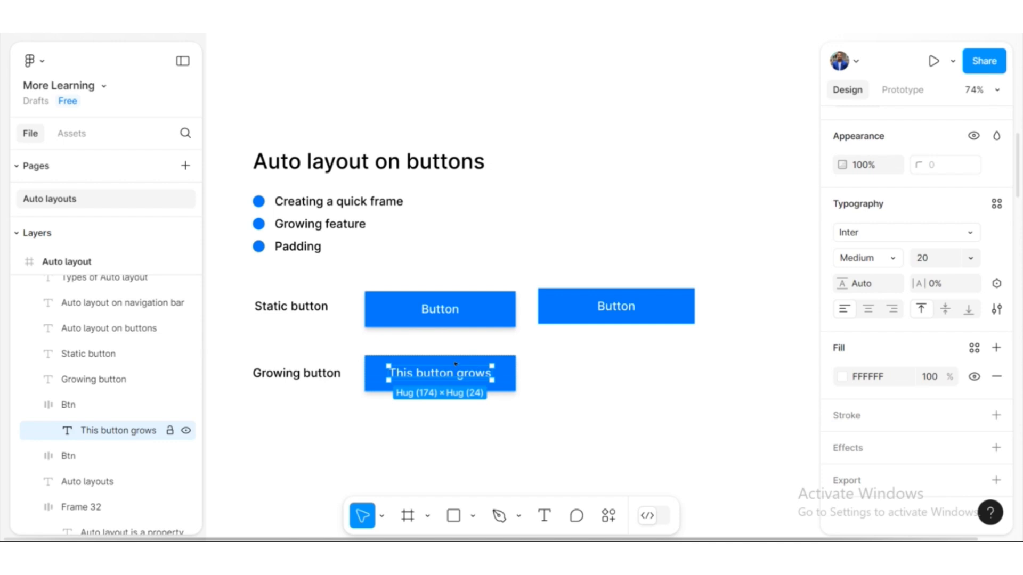
- Clear the existing growing button's label and re-enter it as "This button grows"
double_click(469, 378)
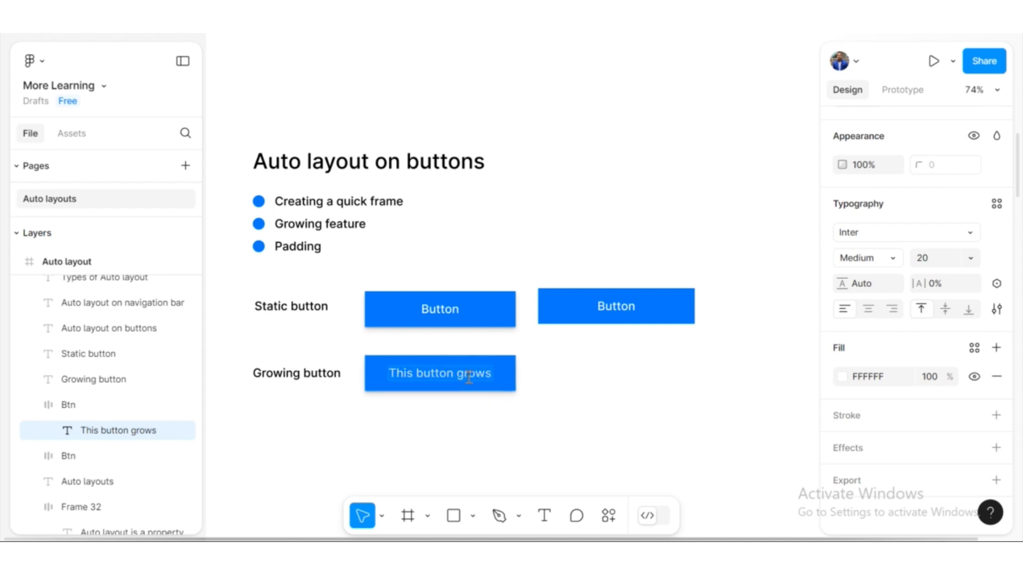
key(BackSpace)
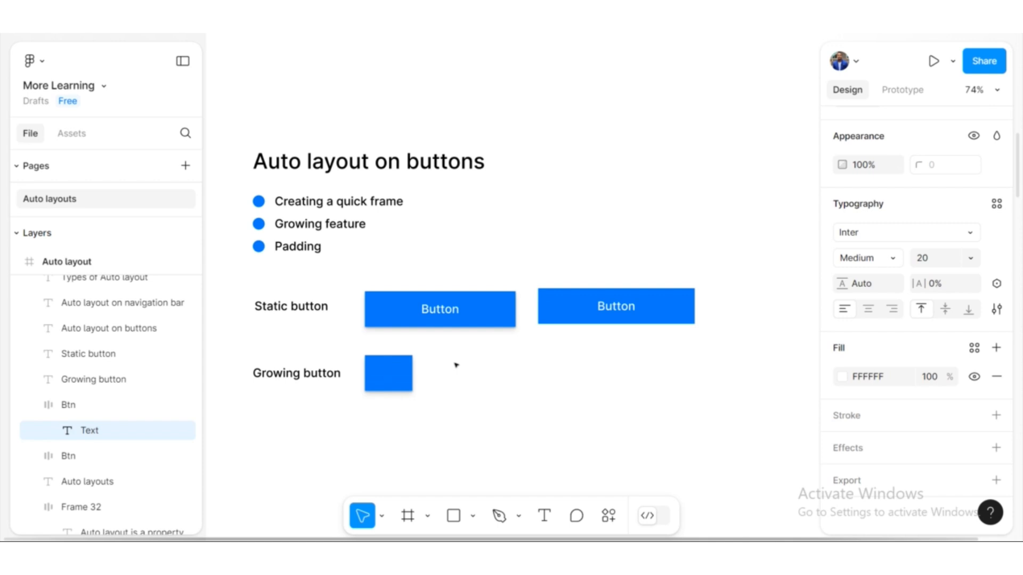
text(Th)
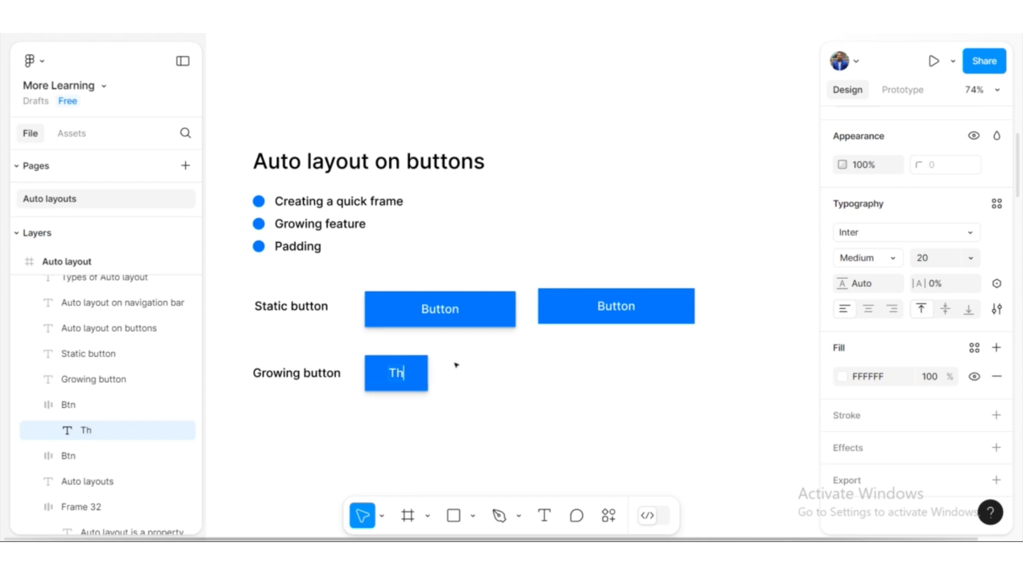
text(is b)
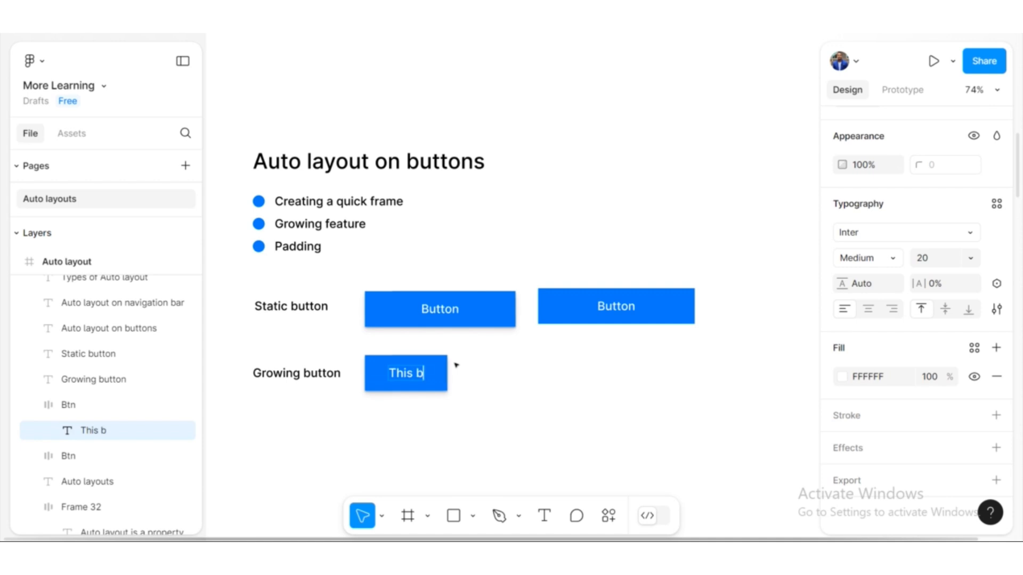
text(utton grows)
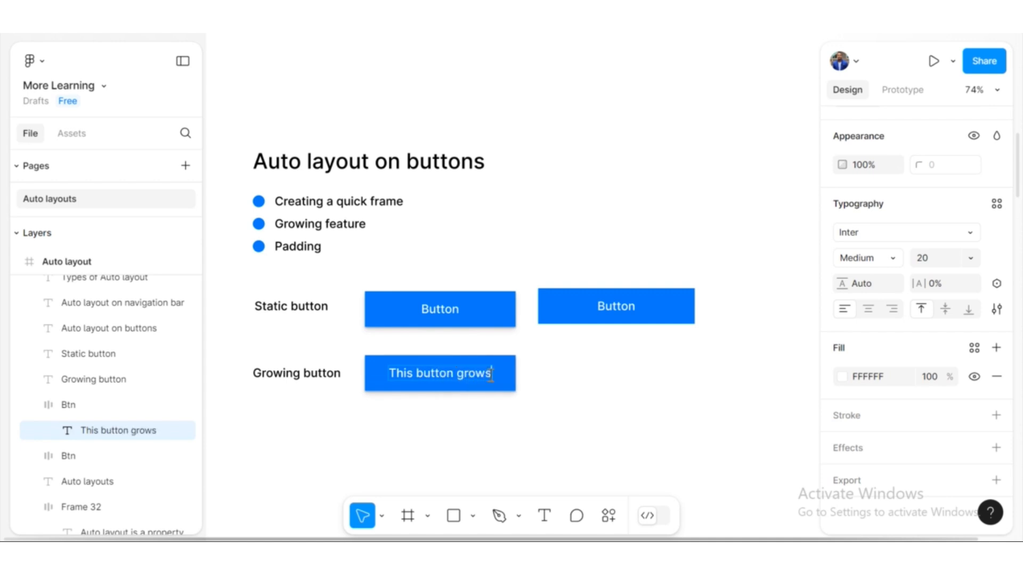
key(Escape)
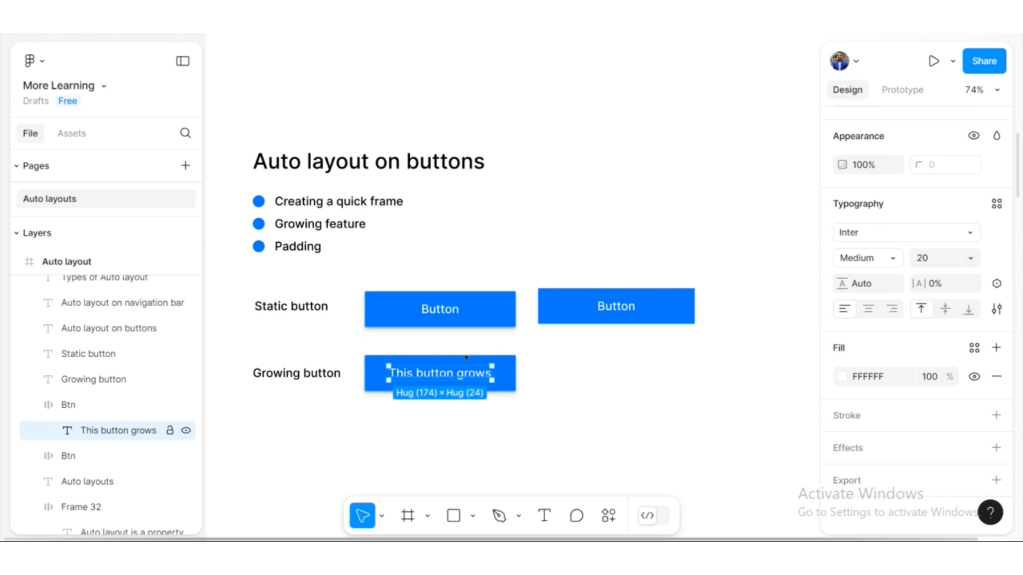
click(552, 350)
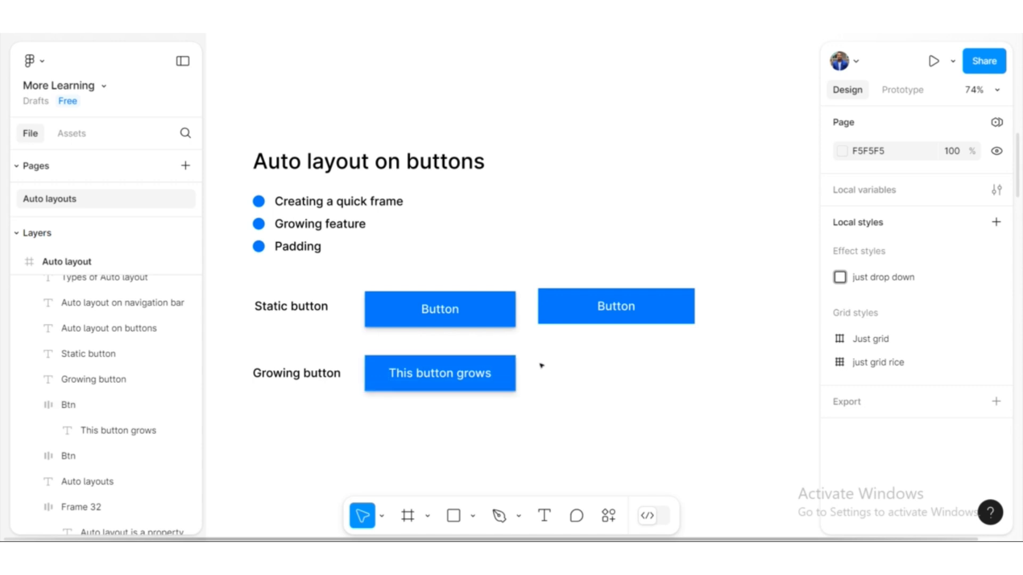
- Add a "Button" text beside the existing growing button, align it with that row, and wrap it in an auto layout frame
key(t)
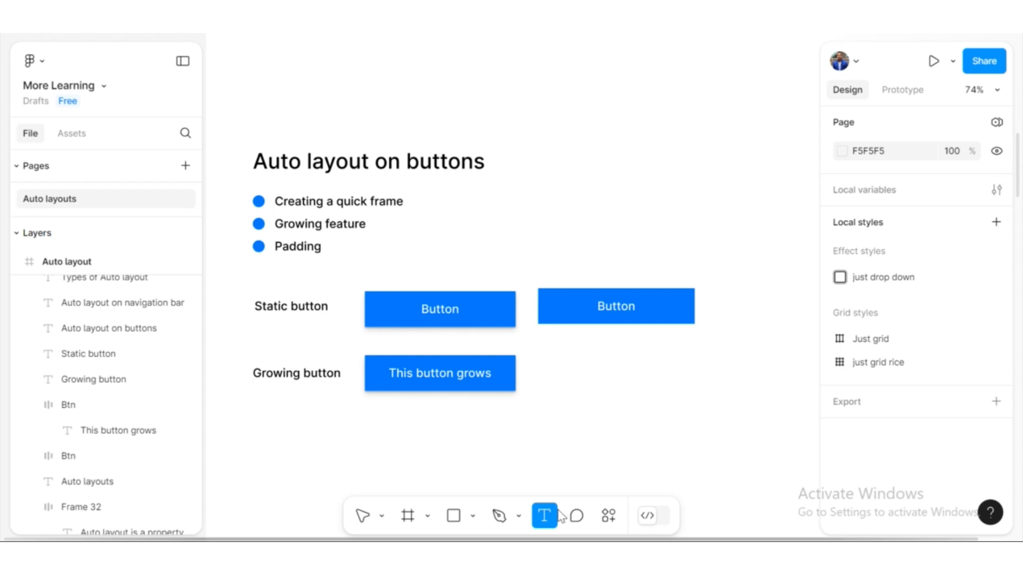
click(558, 376)
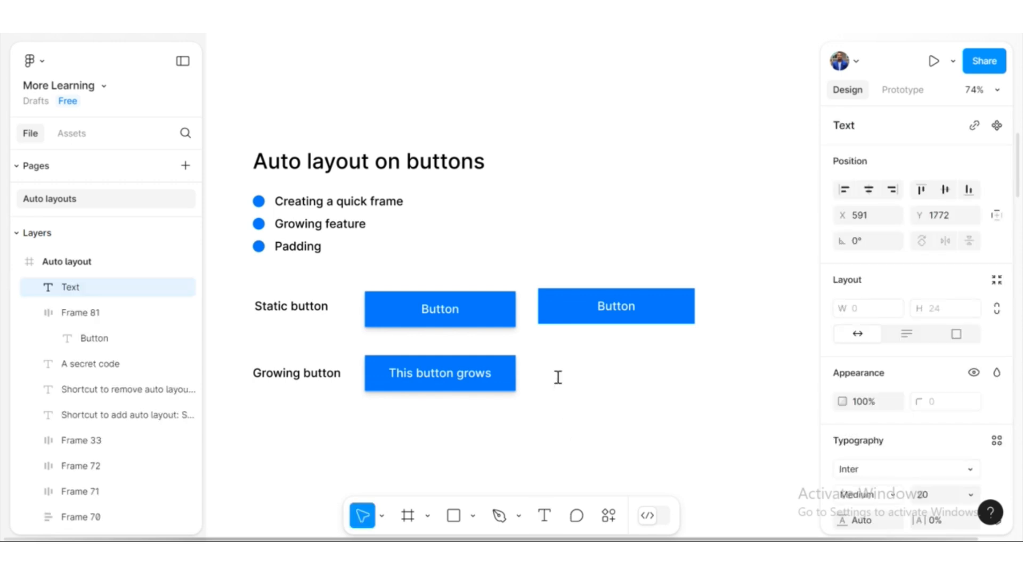
text(Button)
key(Escape)
drag(576, 377, 580, 364)
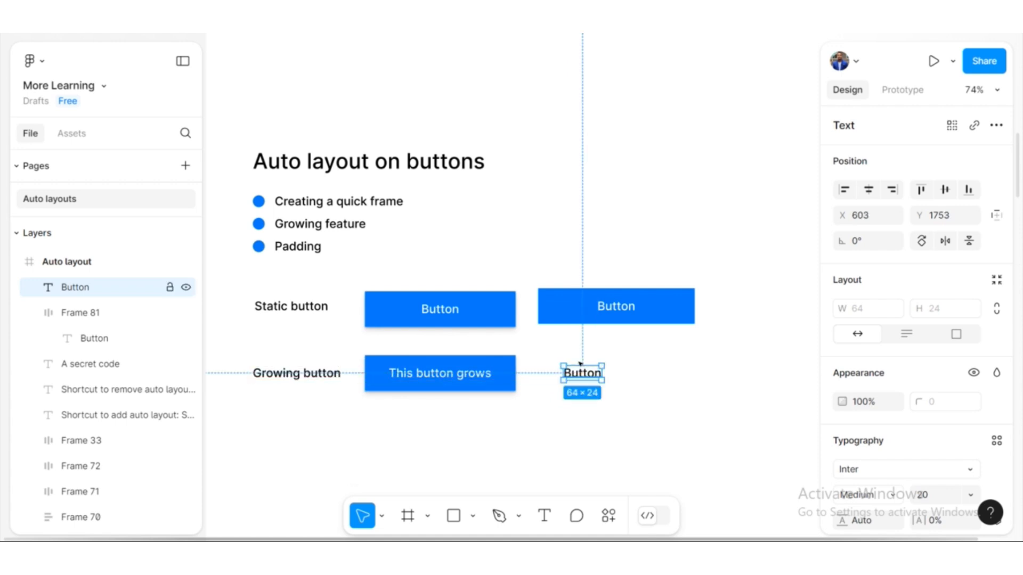
key(shift+a)
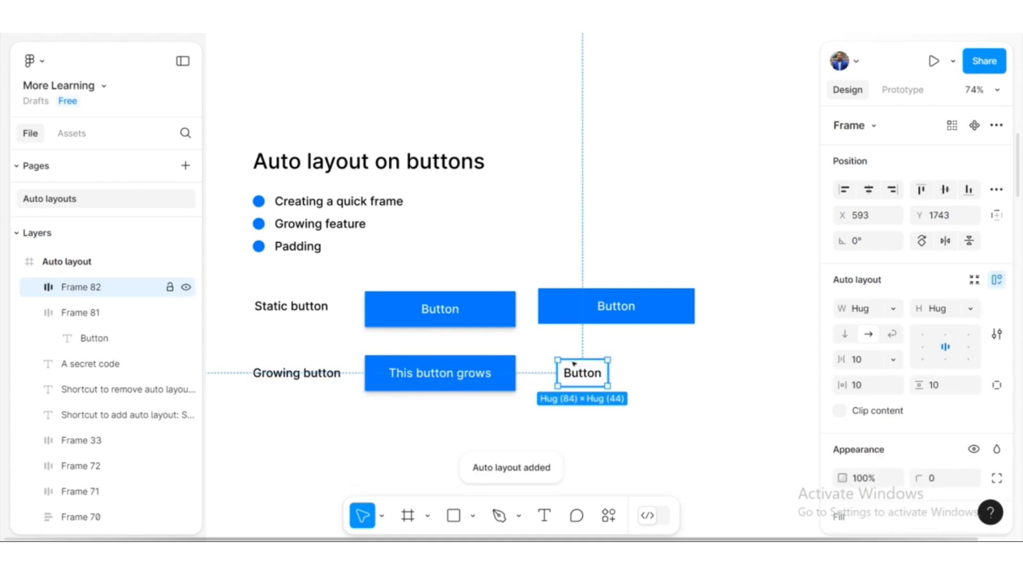
- Examine the sizing and padding settings of the new "Button" frame and the existing growing button
scroll(574, 364, down, 1)
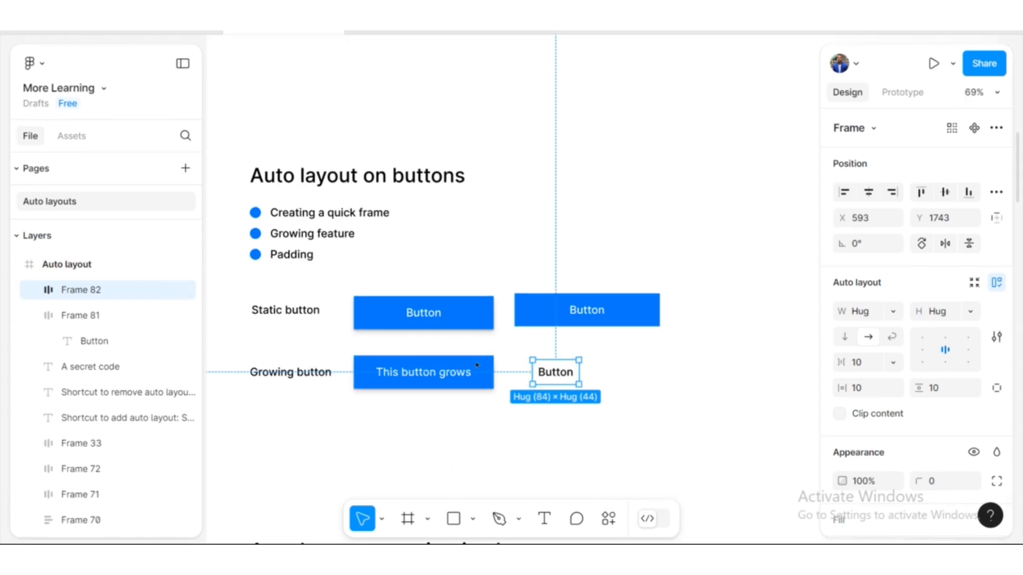
click(893, 311)
click(865, 321)
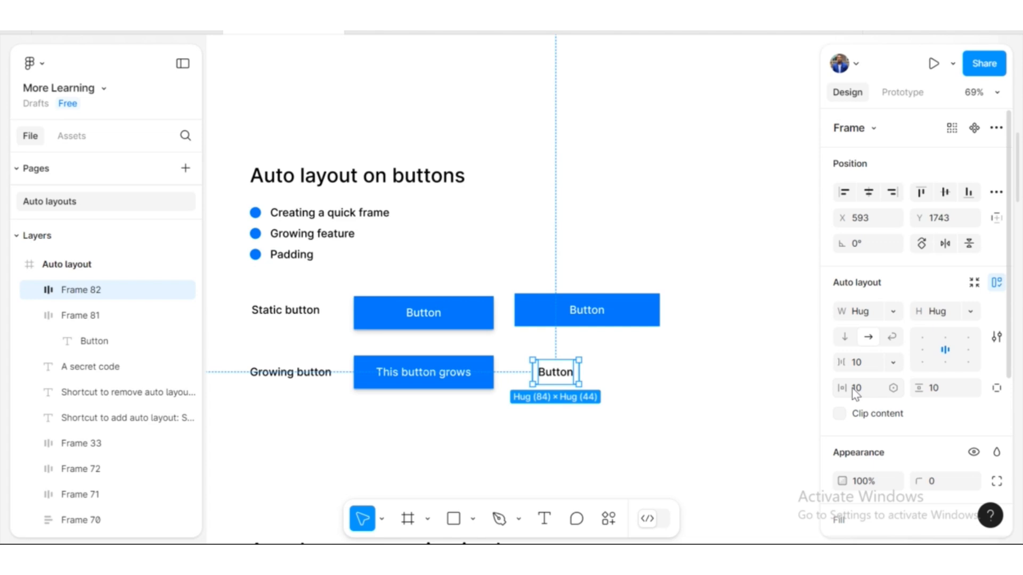
click(413, 372)
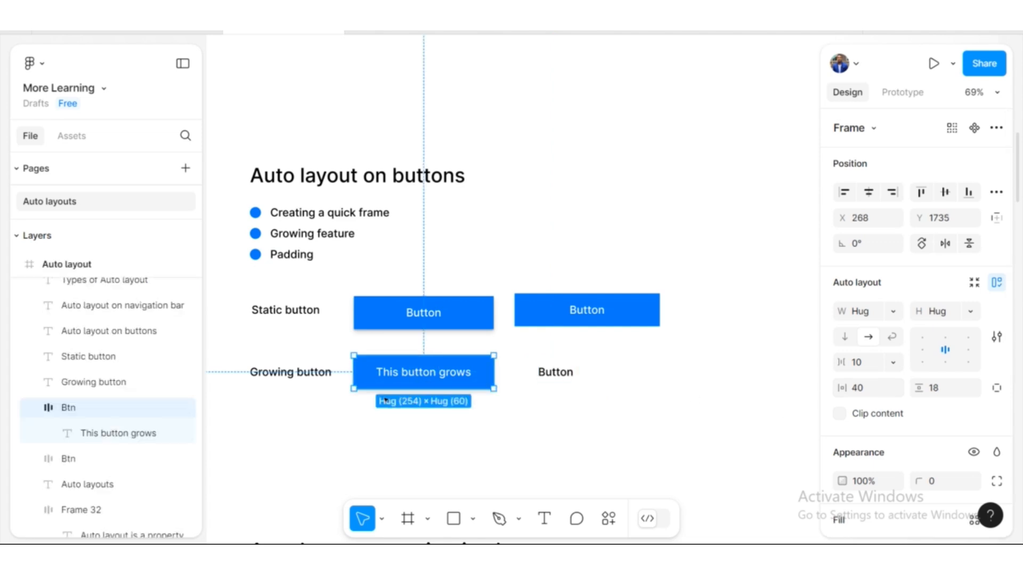
scroll(395, 398, up, 5)
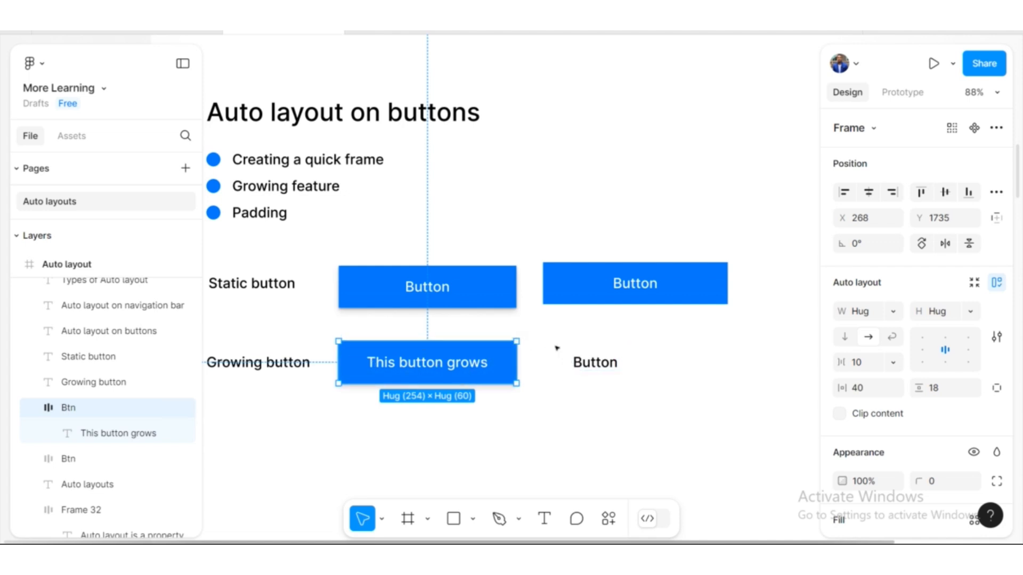
scroll(586, 358, down, 1)
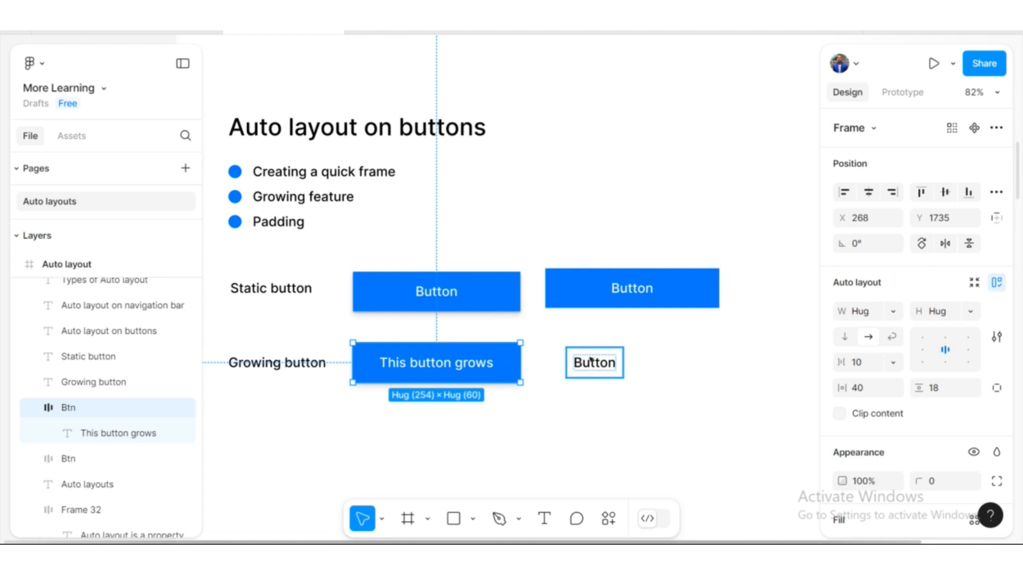
- Set the vertical padding of the new "Button" frame in the growing row to 18, keeping its height on Hug
click(593, 362)
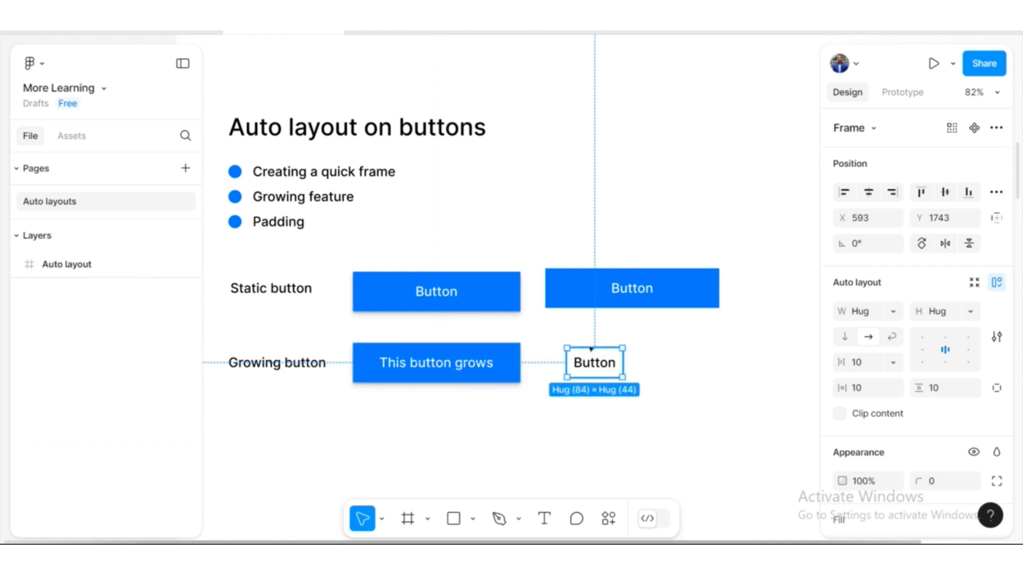
mouse_move(948, 320)
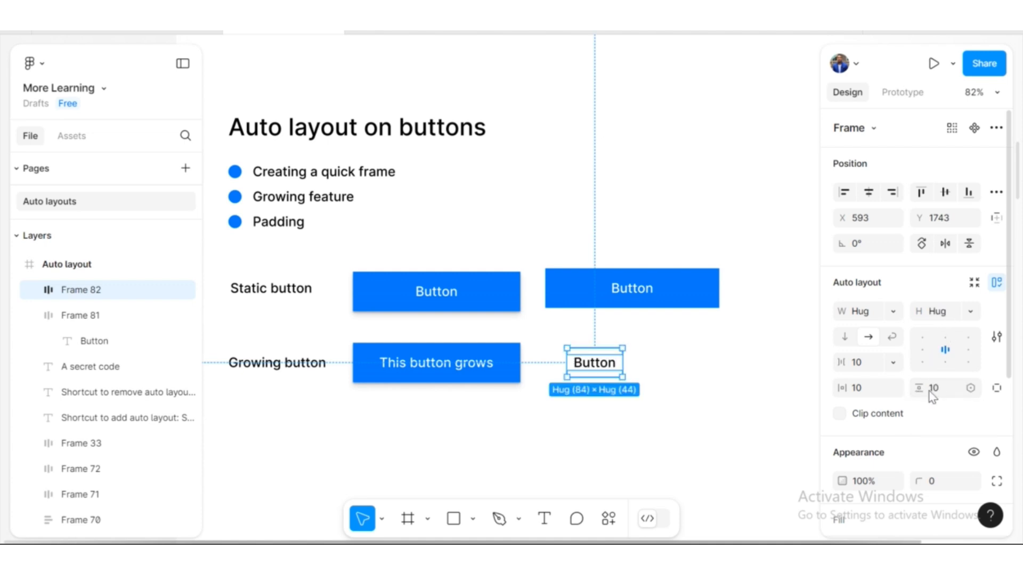
drag(920, 390, 933, 380)
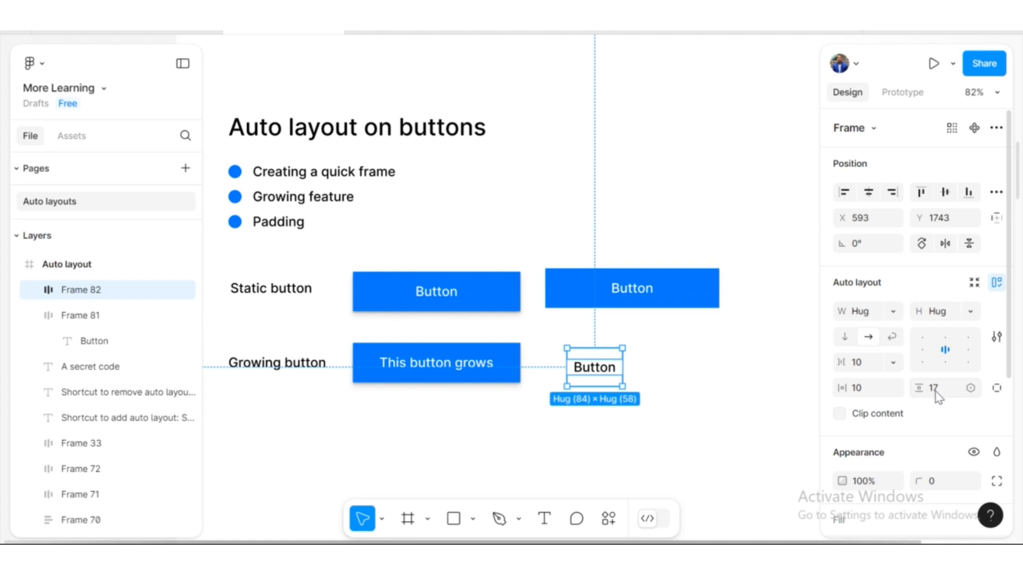
click(996, 388)
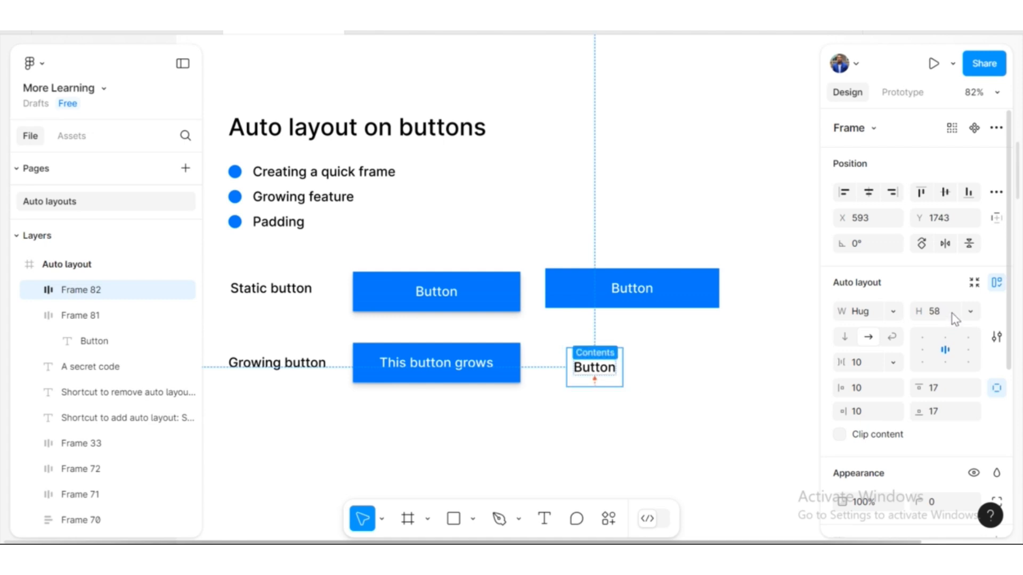
click(995, 388)
click(938, 394)
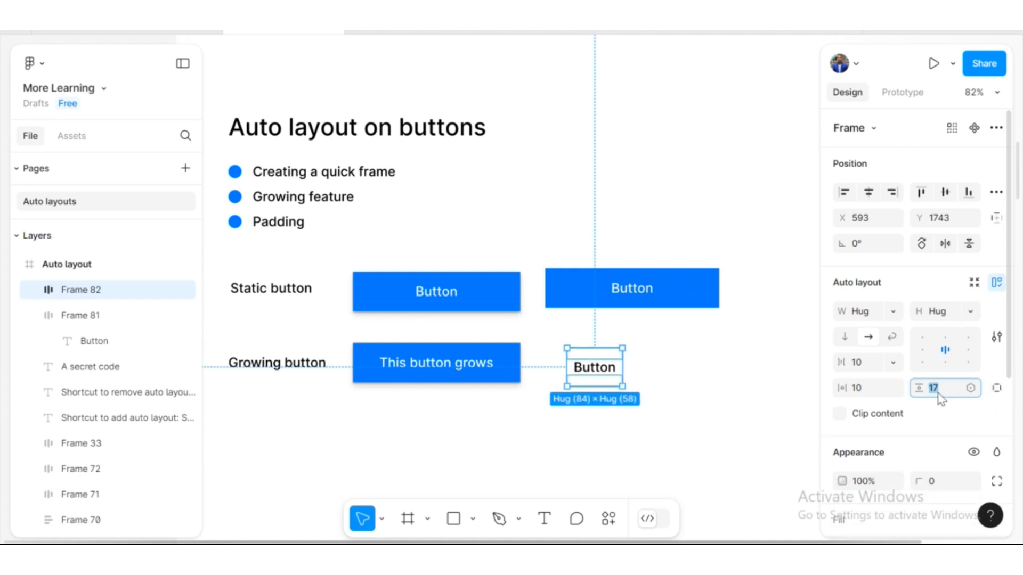
text(18)
key(Return)
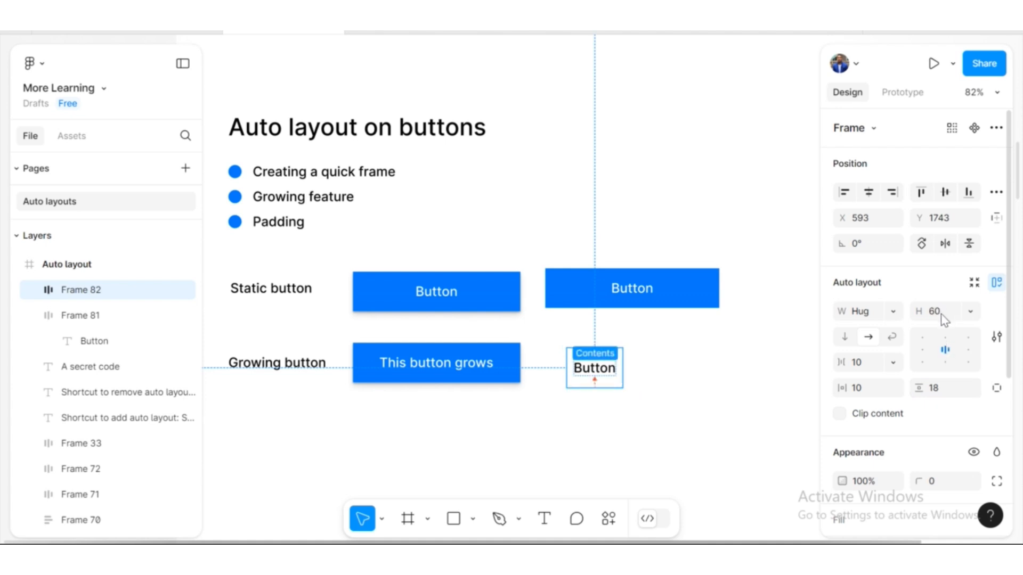
- Set the new frame's horizontal padding to 40 and align the frame with the existing growing button's row
click(507, 358)
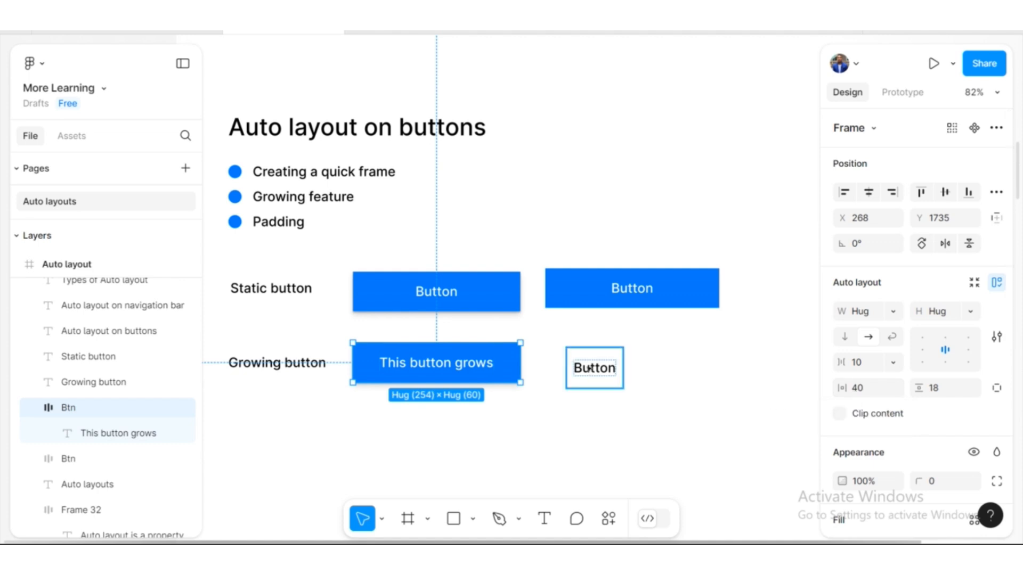
click(591, 368)
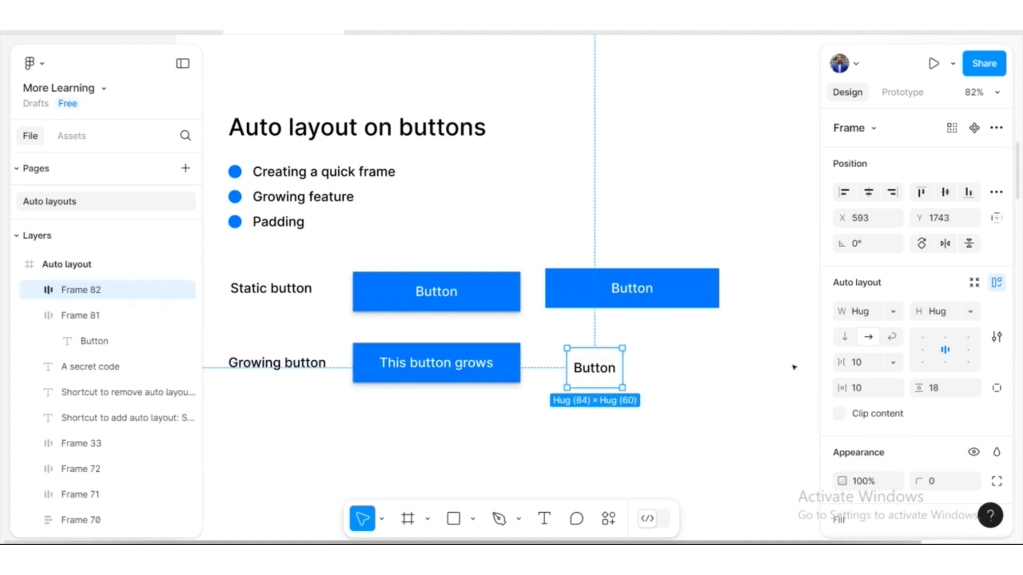
click(860, 389)
text(4)
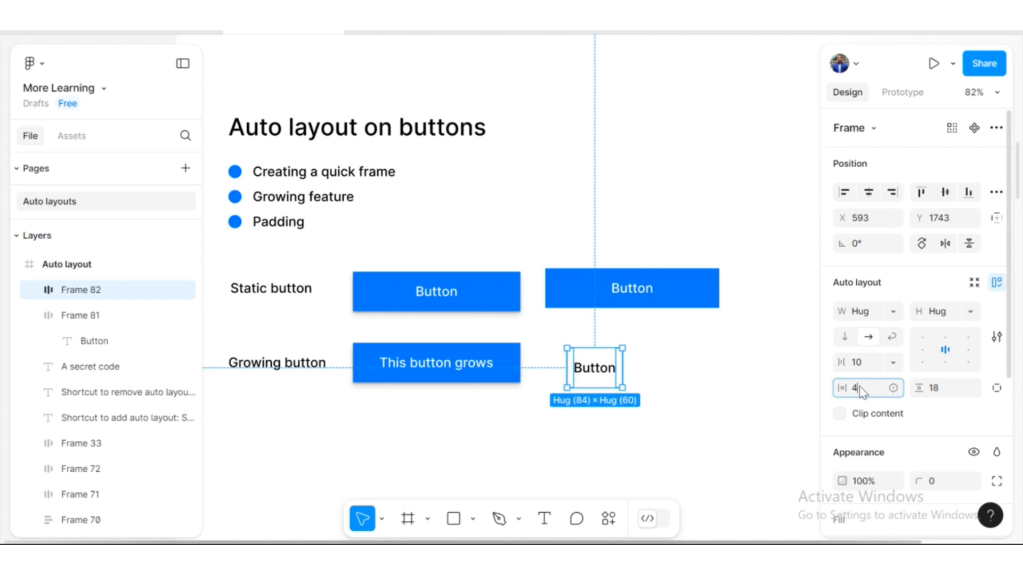
text(0)
key(Return)
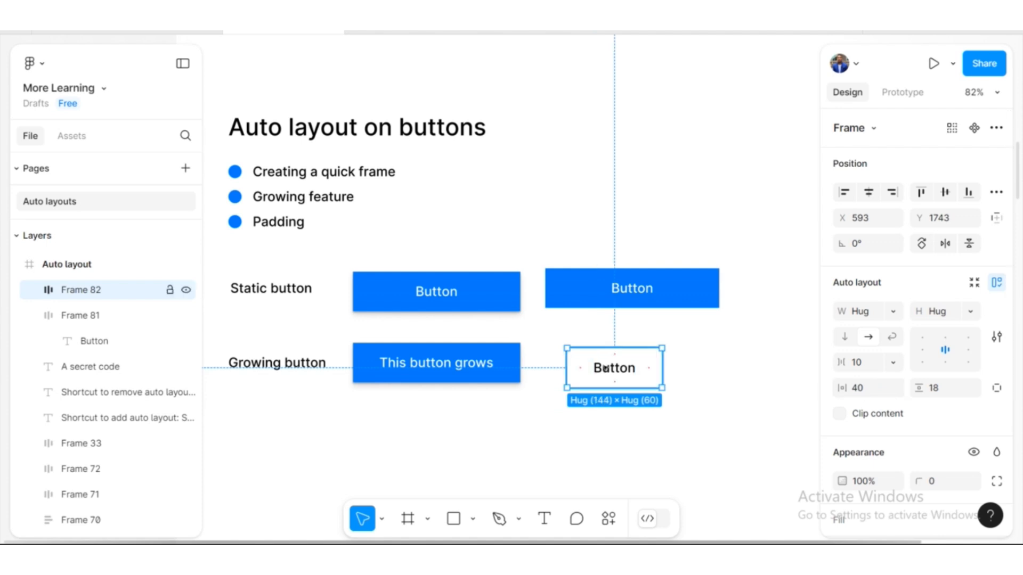
drag(606, 363, 609, 354)
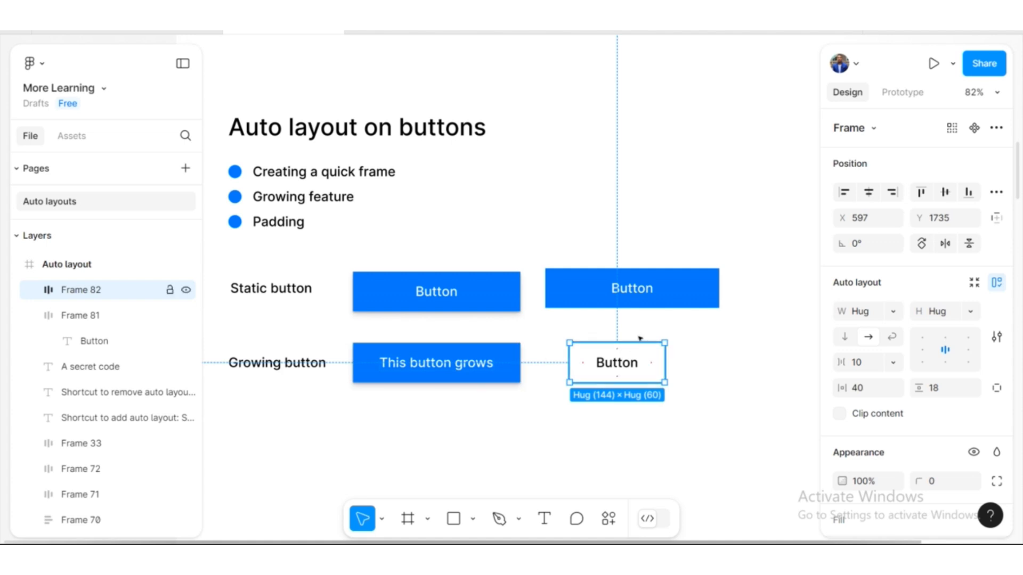
- Give the new growing button frame a blue fill from the page's colours and make its label white FFFFFF
scroll(905, 459, down, 3)
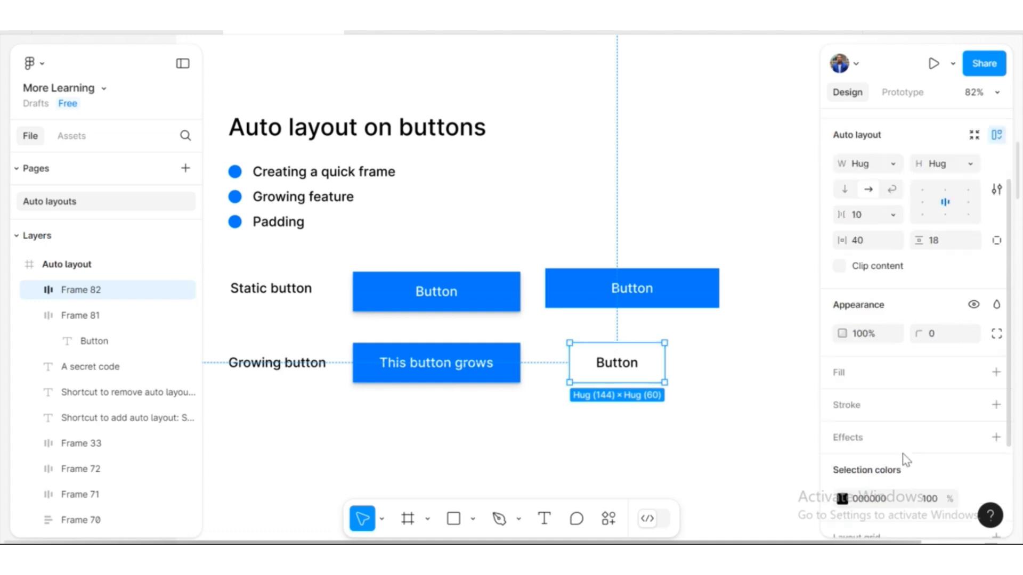
click(996, 372)
click(842, 308)
click(687, 467)
key(Return)
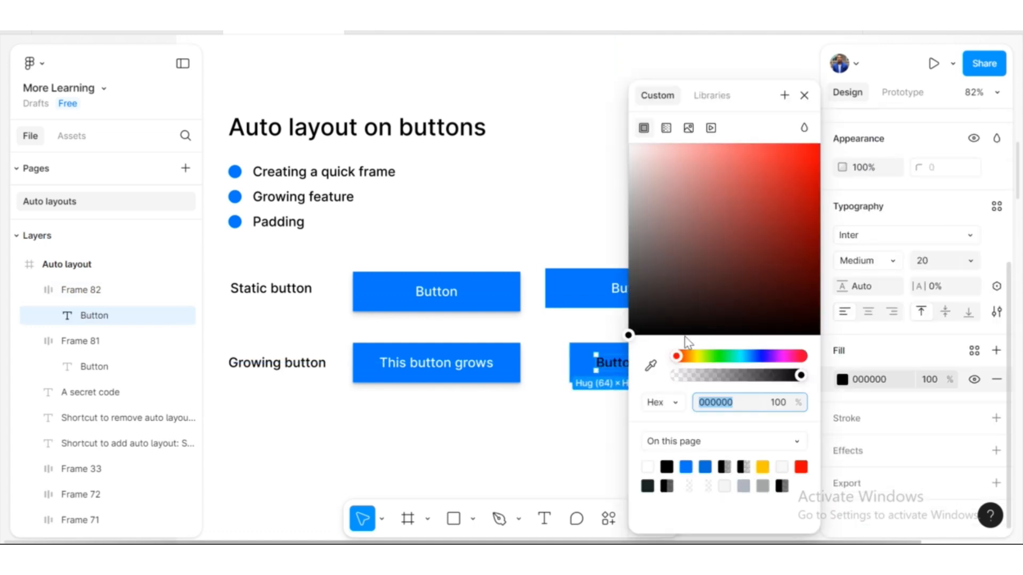
click(647, 467)
- Change the new growing button's label to "This button grows"
double_click(605, 363)
click(803, 96)
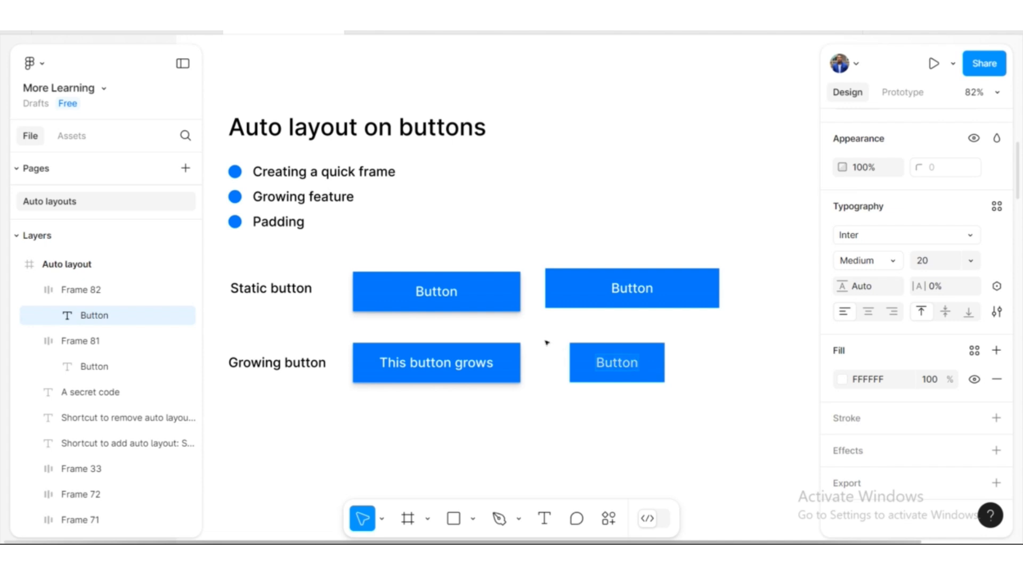
text(This )
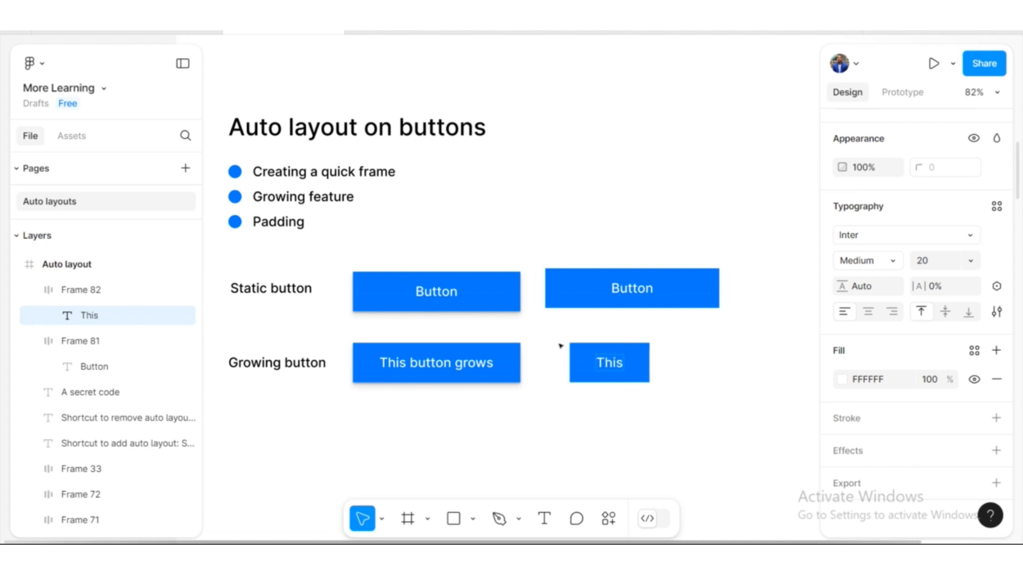
text(butto g)
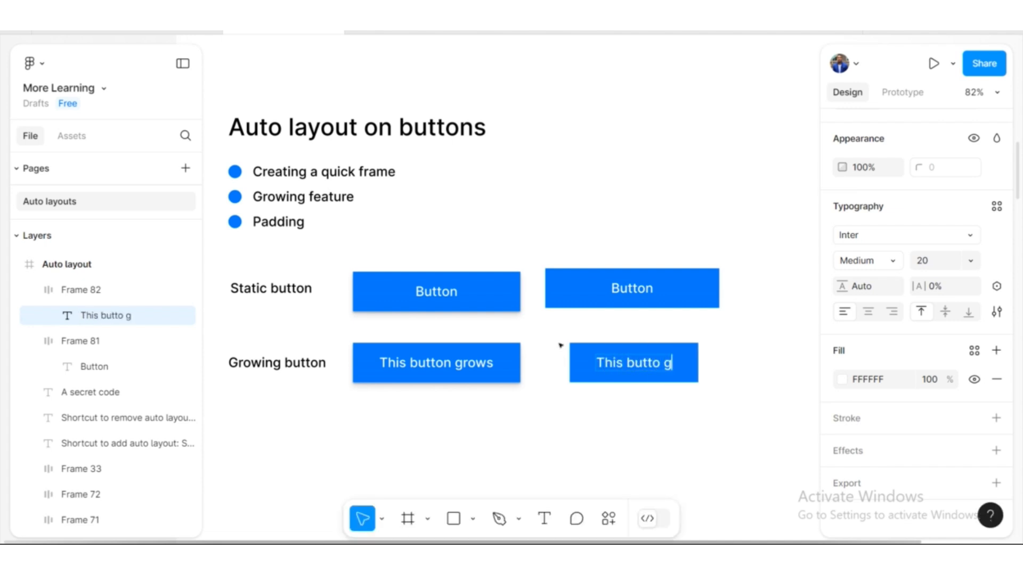
text(rows)
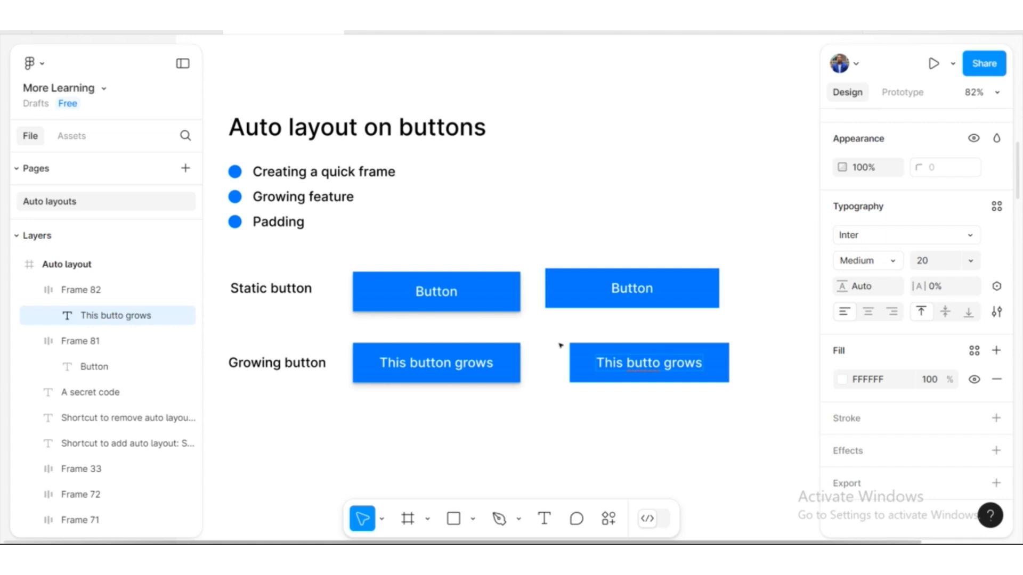
key(Left)
key(Left)
key(Left)
key(Left)
key(Left)
key(Left)
text(n)
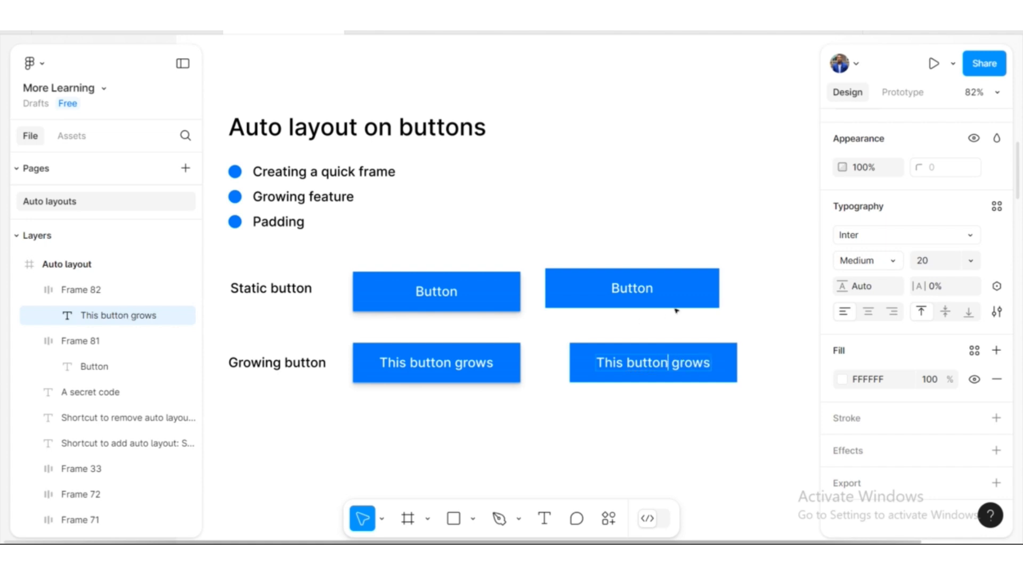
key(Escape)
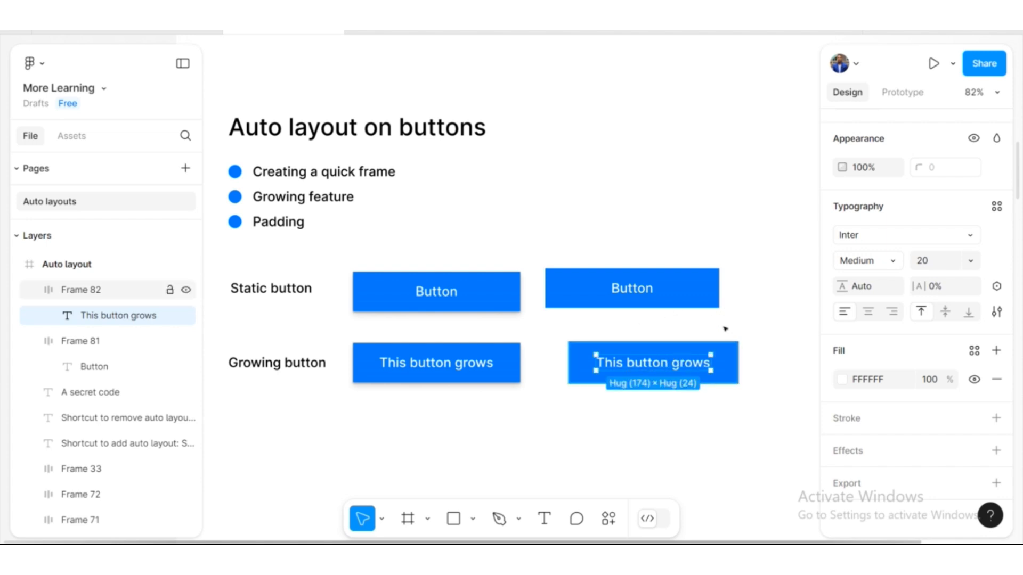
- Compare the sizing and padding of the new static button frame with those of the new growing button frame
key(Escape)
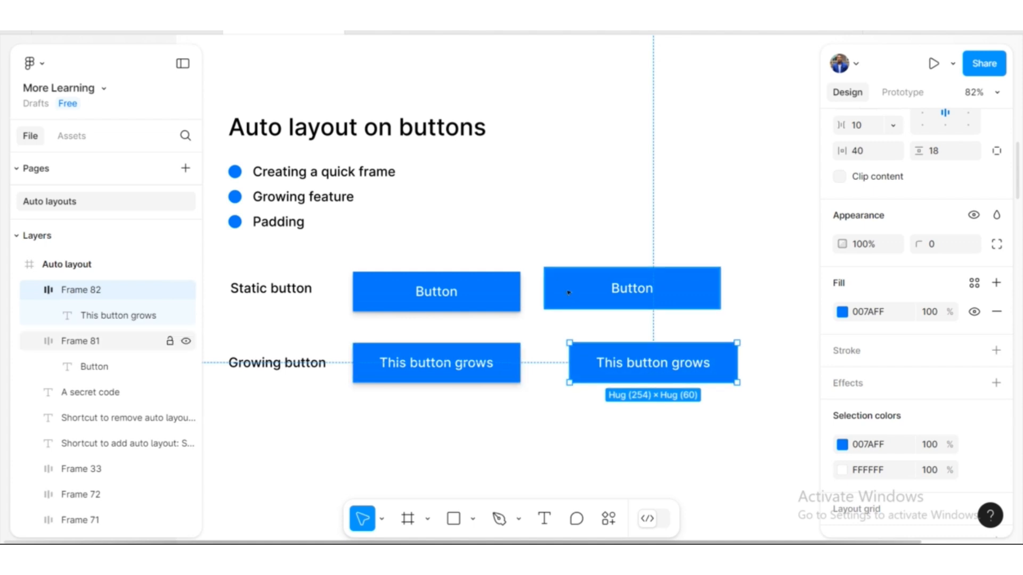
click(624, 279)
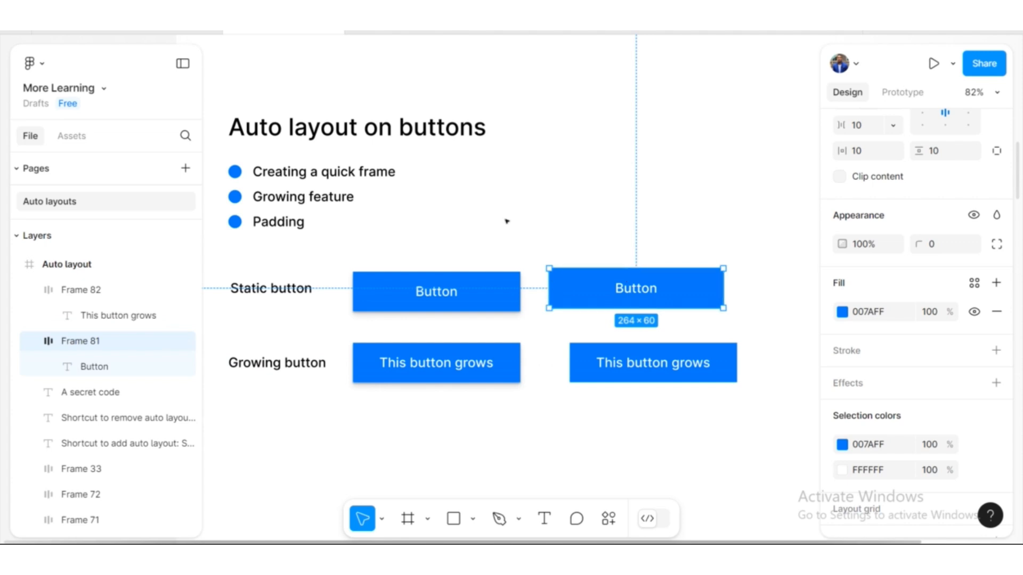
drag(507, 220, 534, 221)
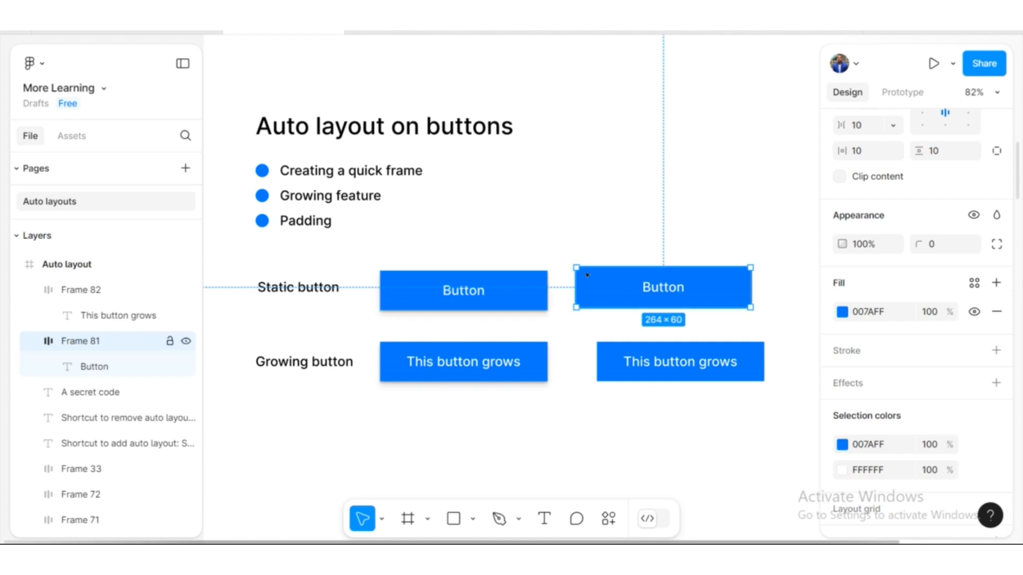
mouse_move(587, 275)
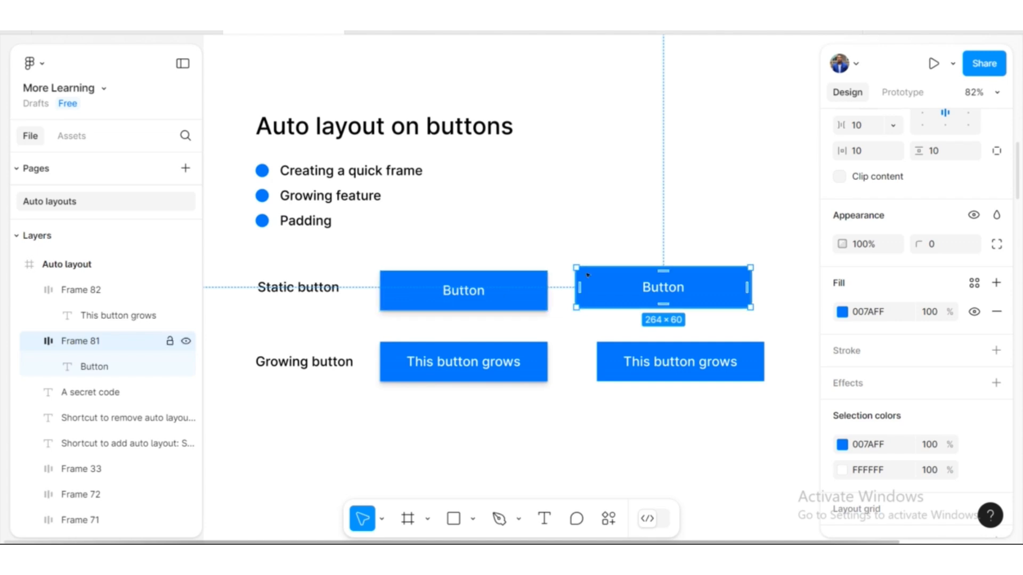
click(650, 363)
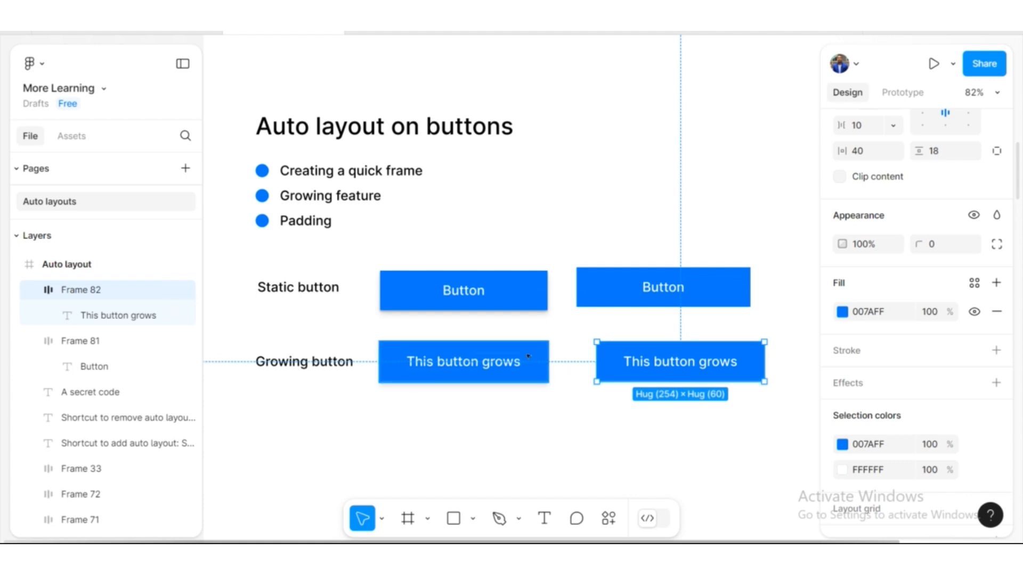
- Inspect the alignment and item spacing of the existing navigation bar in the "Auto layout on navigation bar" section
scroll(527, 355, down, 8)
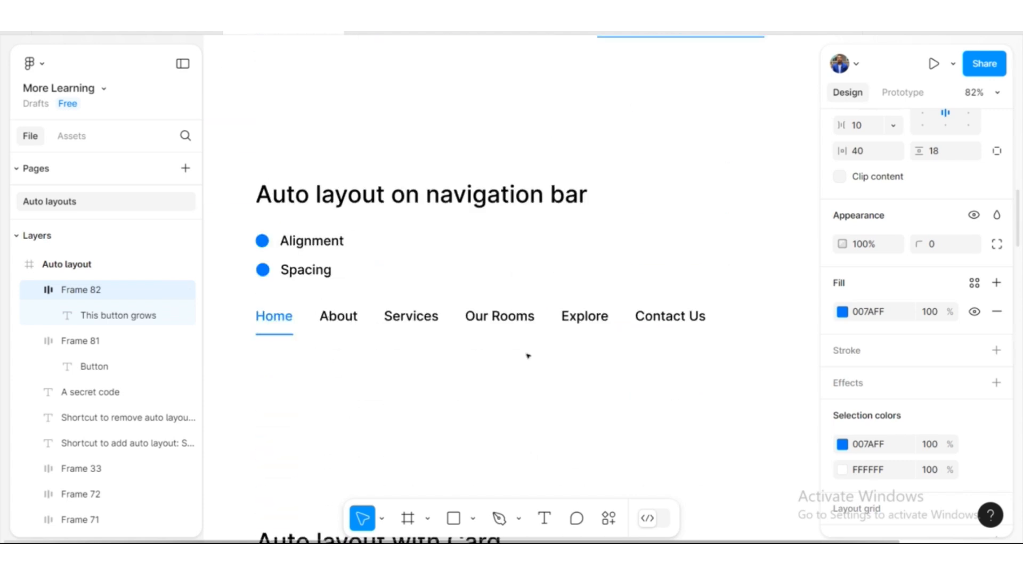
scroll(528, 356, up, 1)
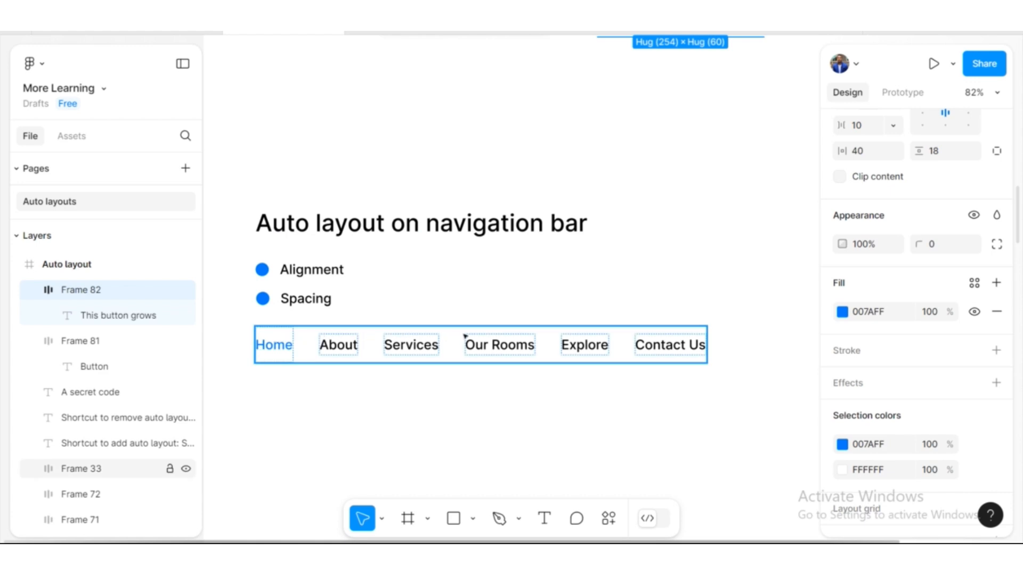
click(18, 265)
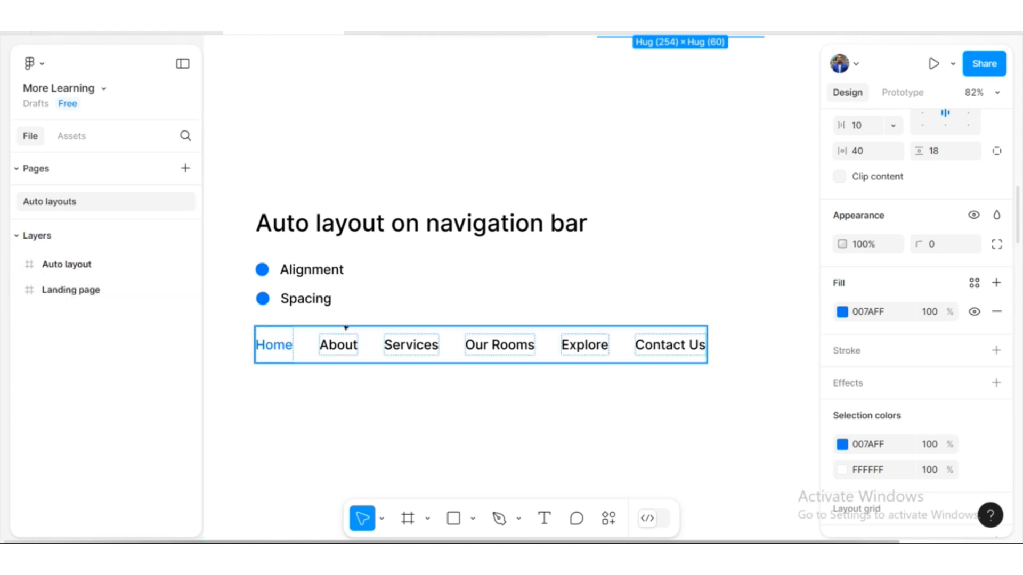
click(421, 349)
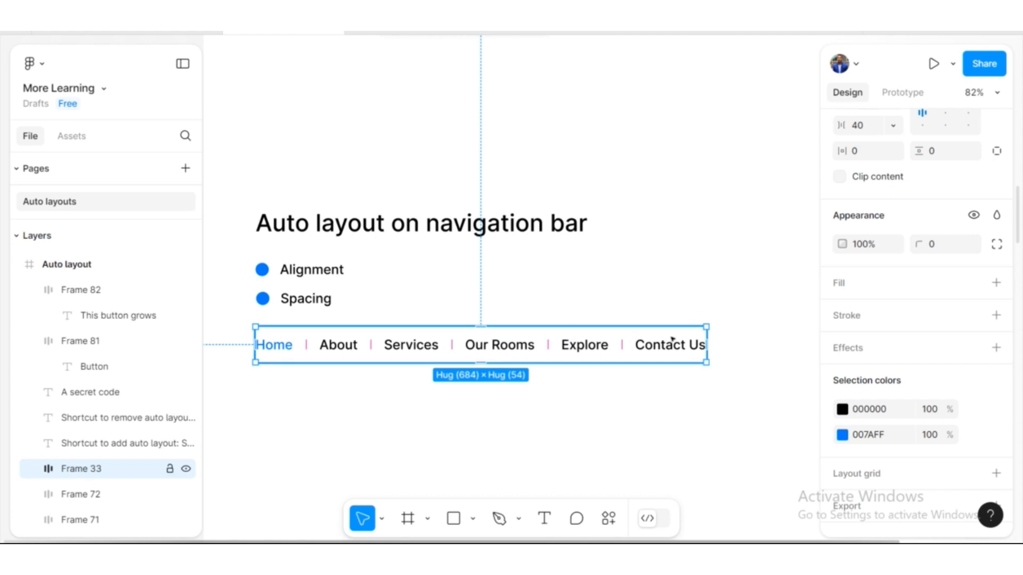
scroll(660, 320, down, 1)
click(644, 293)
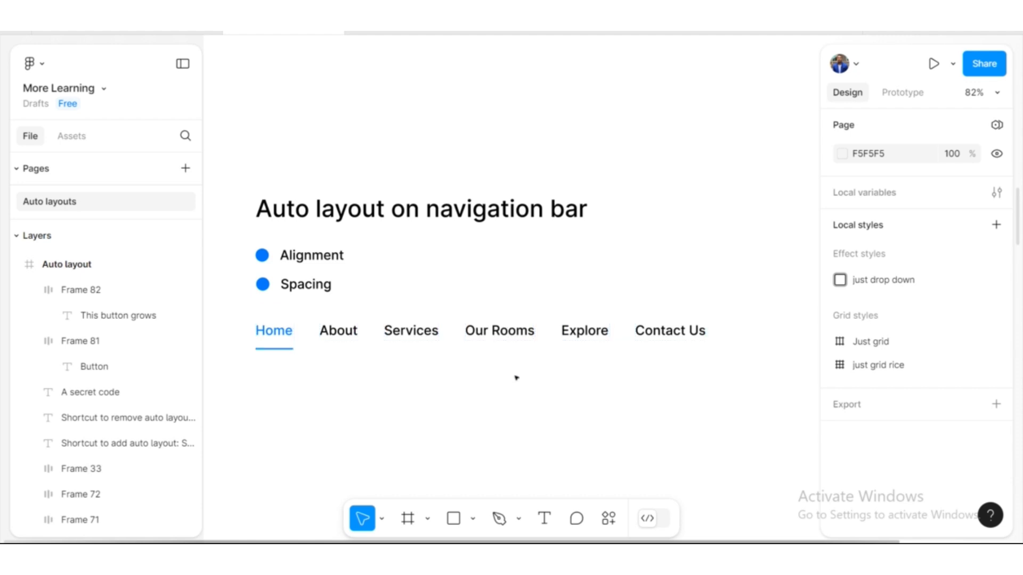
- Add a text layer reading "Home" below the existing navigation bar
key(t)
click(357, 411)
text(Home)
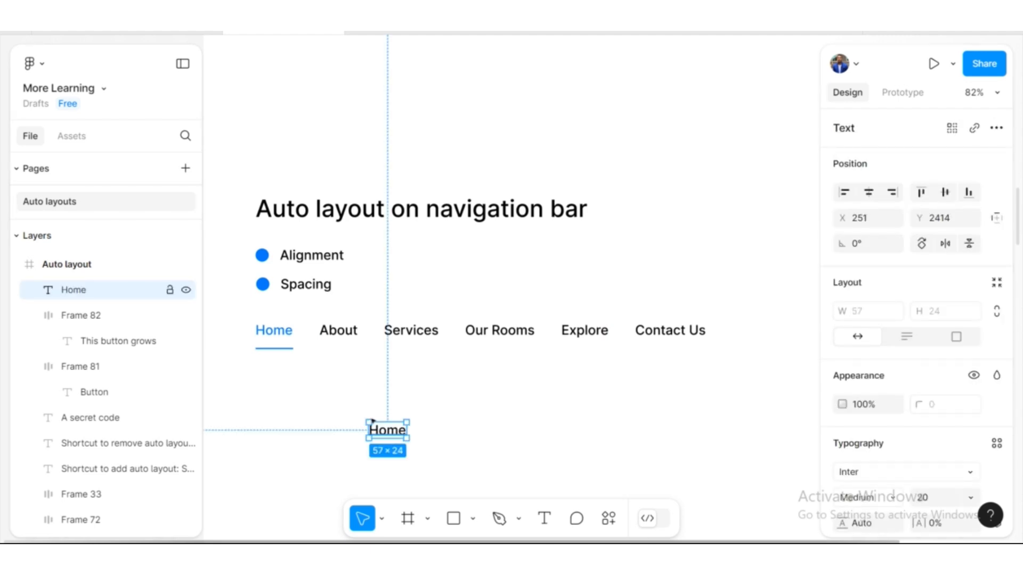
- Duplicate the new "Home" text twice along its row and change the copies to "About" and "Services"
drag(375, 421, 436, 419)
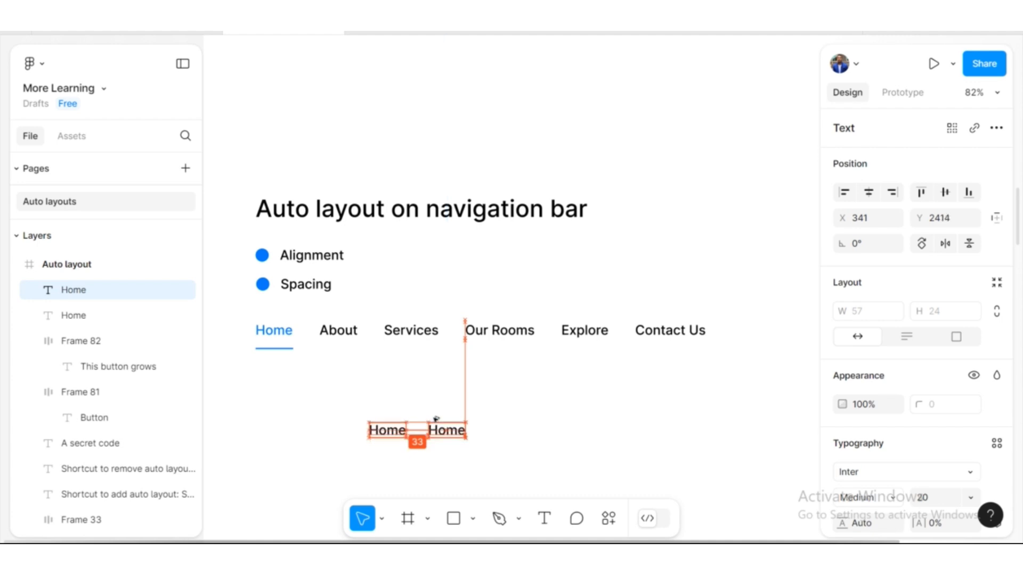
double_click(446, 430)
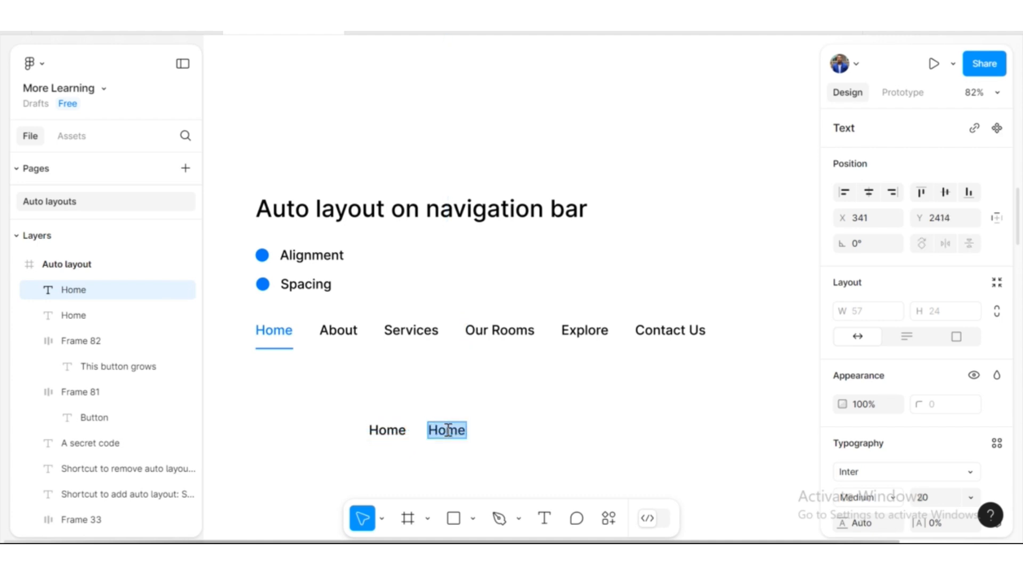
text(About)
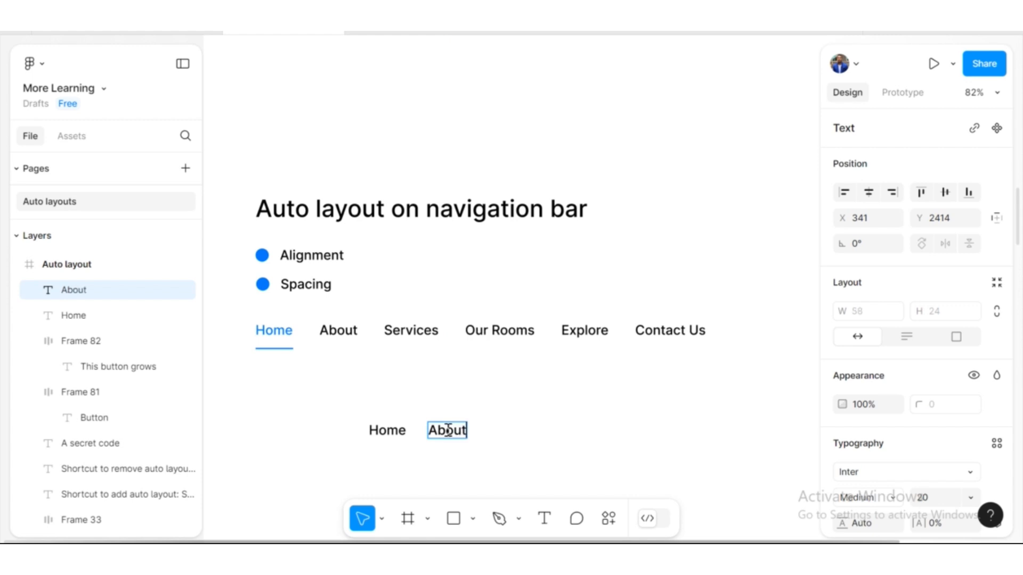
key(Escape)
drag(448, 429, 491, 421)
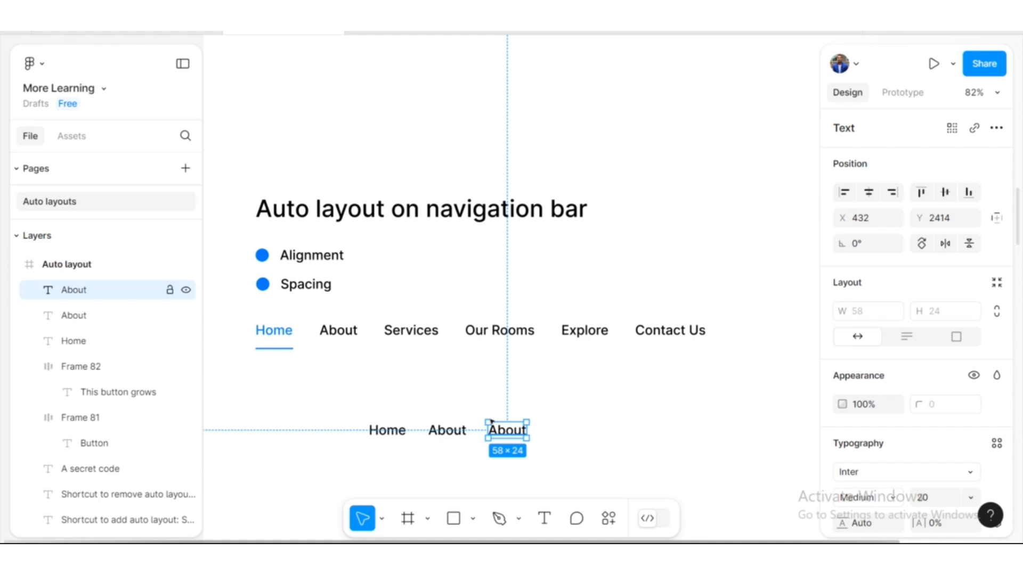
double_click(505, 433)
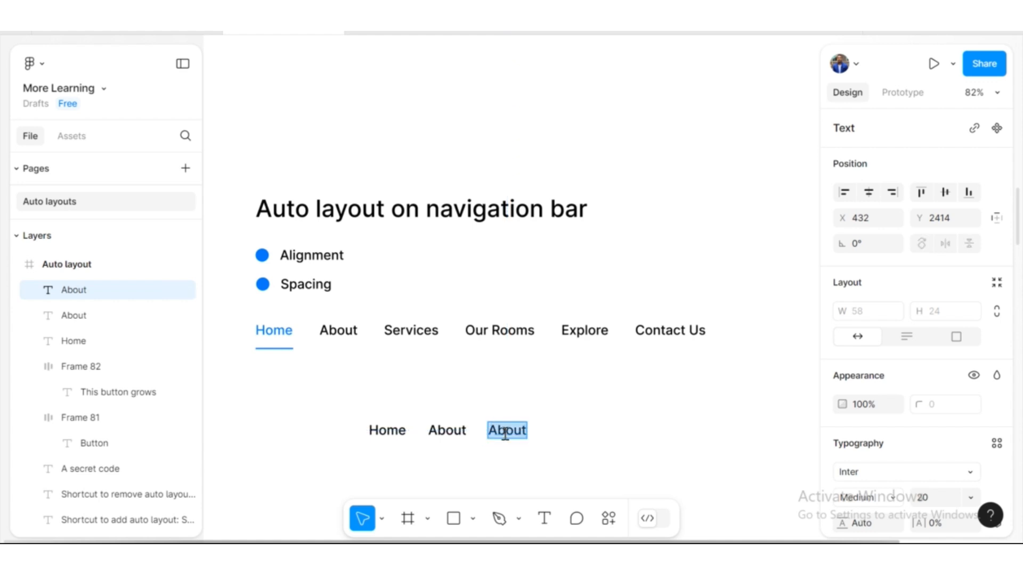
text(Services)
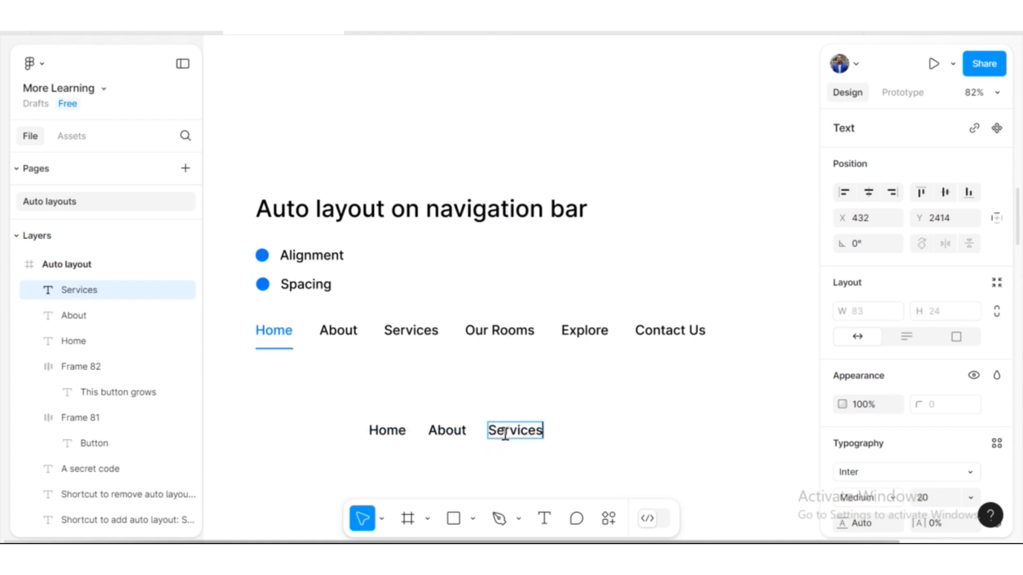
key(Escape)
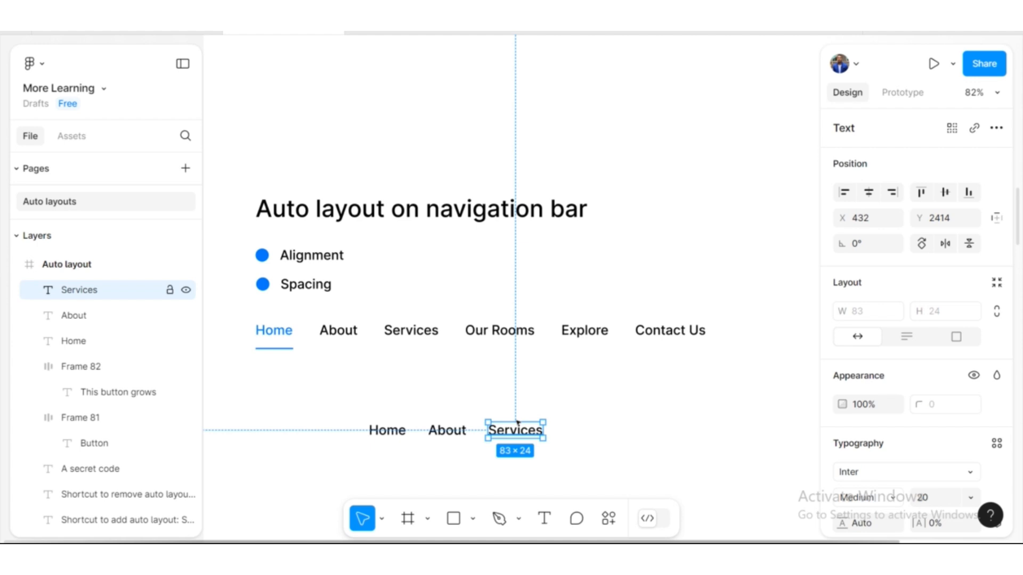
- Duplicate the new "Services" text three times, spacing the copies evenly to its right
key(ctrl+d)
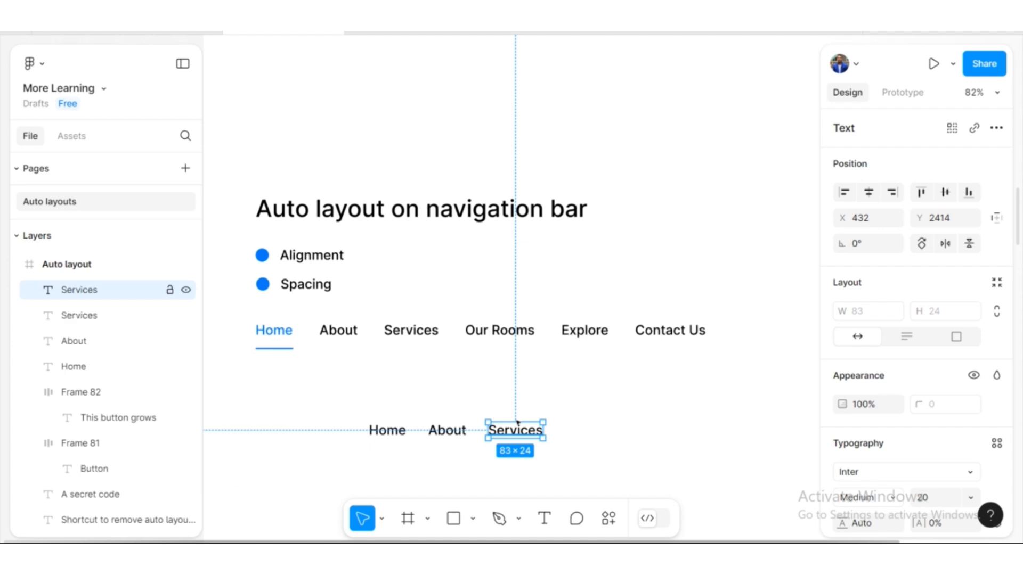
drag(517, 422, 590, 428)
key(ctrl+d)
key(ctrl+d)
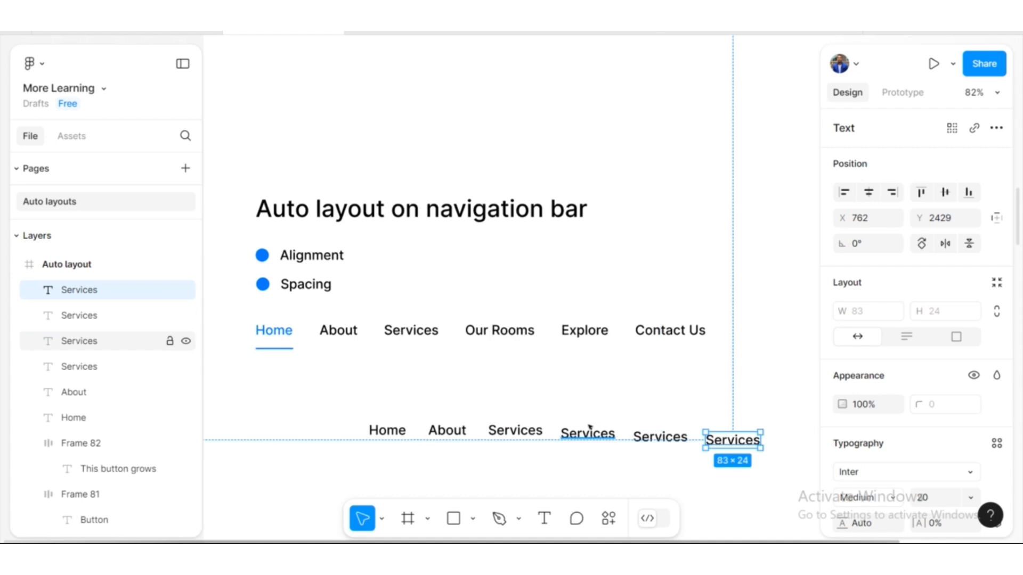
- Change the three copied "Services" texts to "Our Rooms", "Explore" and "Contact Us", in that order
double_click(587, 433)
text(Our Rooms)
double_click(660, 436)
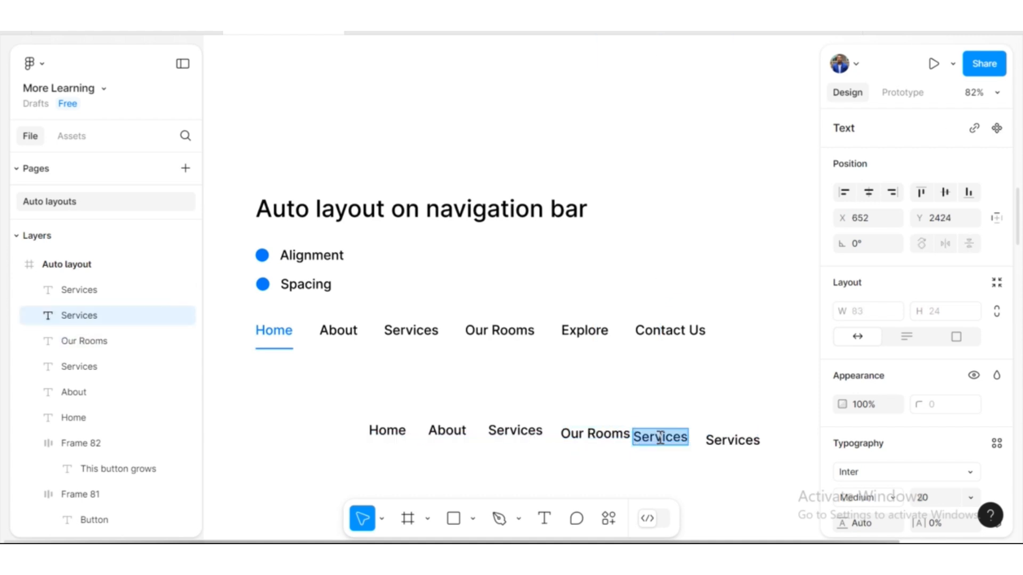
text(Explore)
key(Escape)
double_click(714, 438)
text(Contact Us)
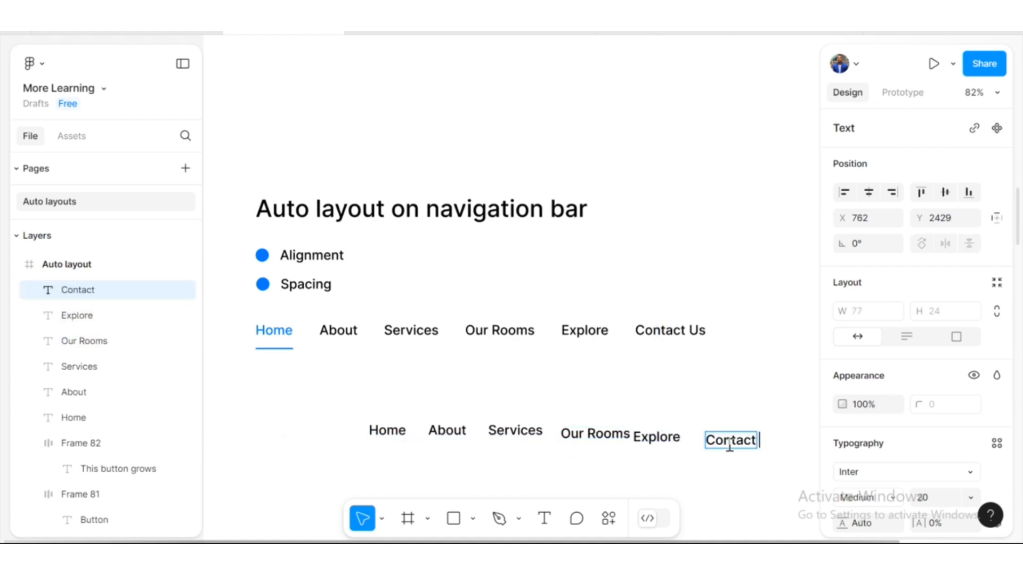
key(Escape)
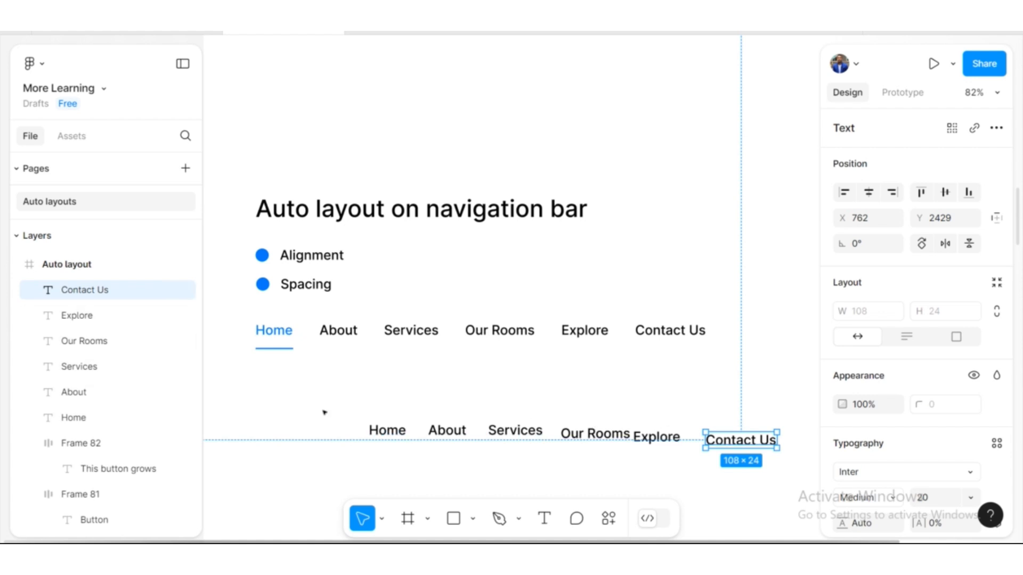
- Add auto layout to the six new menu texts and move the resulting frame under the existing navigation bar, at about X 101, Y 2382
click(351, 405)
drag(376, 455, 776, 455)
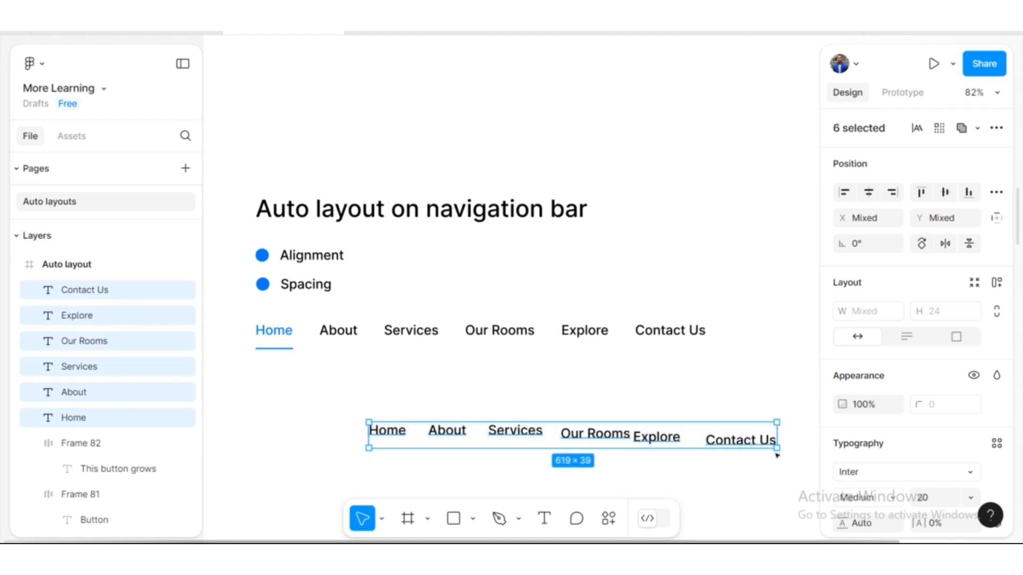
key(shift+a)
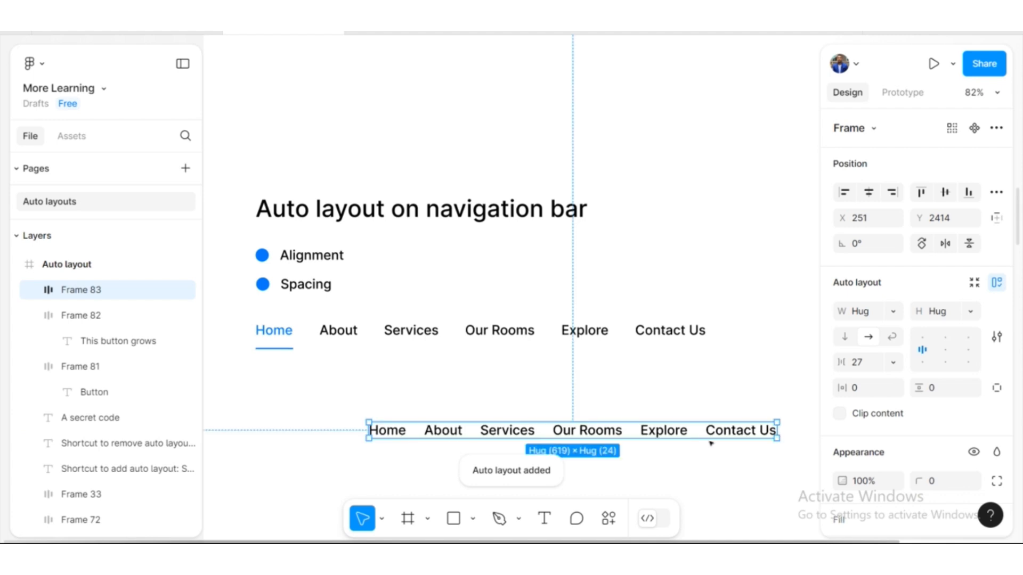
drag(607, 422, 524, 405)
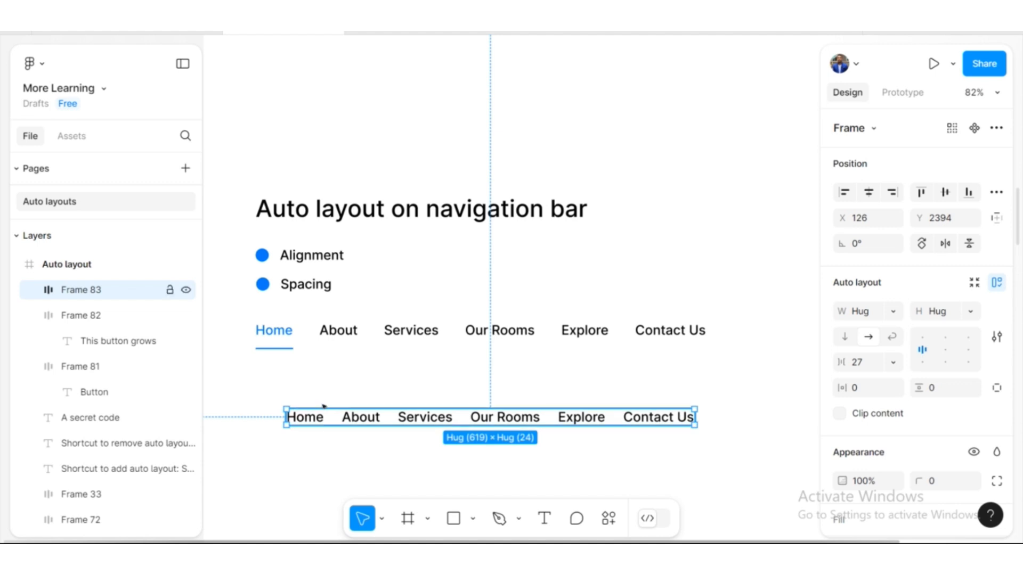
drag(405, 415, 396, 408)
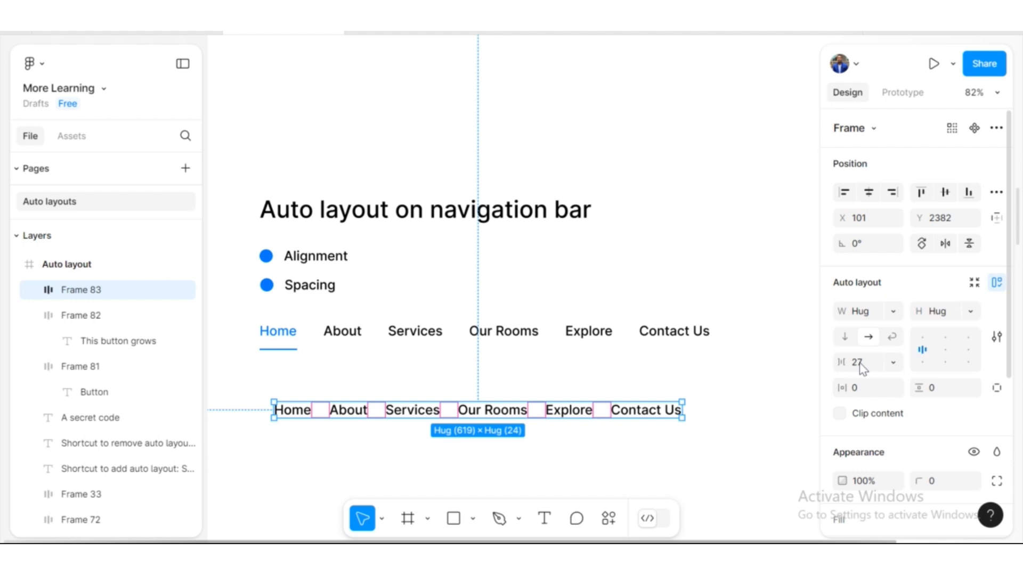
- Set the gap between the new navigation frame's items to 27, with the frame's width fixed at 619
click(891, 366)
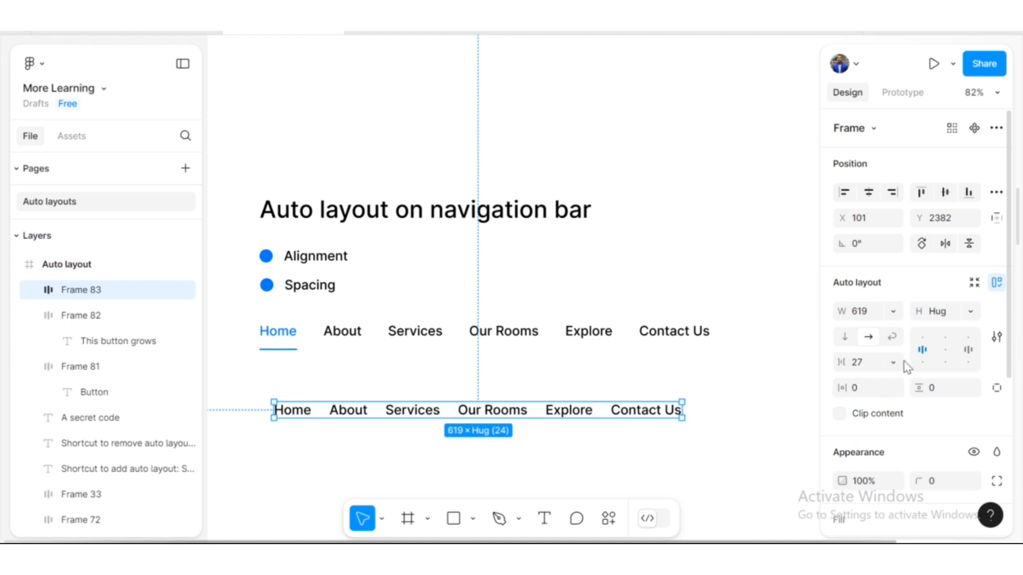
mouse_move(844, 370)
mouse_down()
mouse_move(899, 368)
mouse_move(795, 366)
mouse_move(843, 365)
mouse_up()
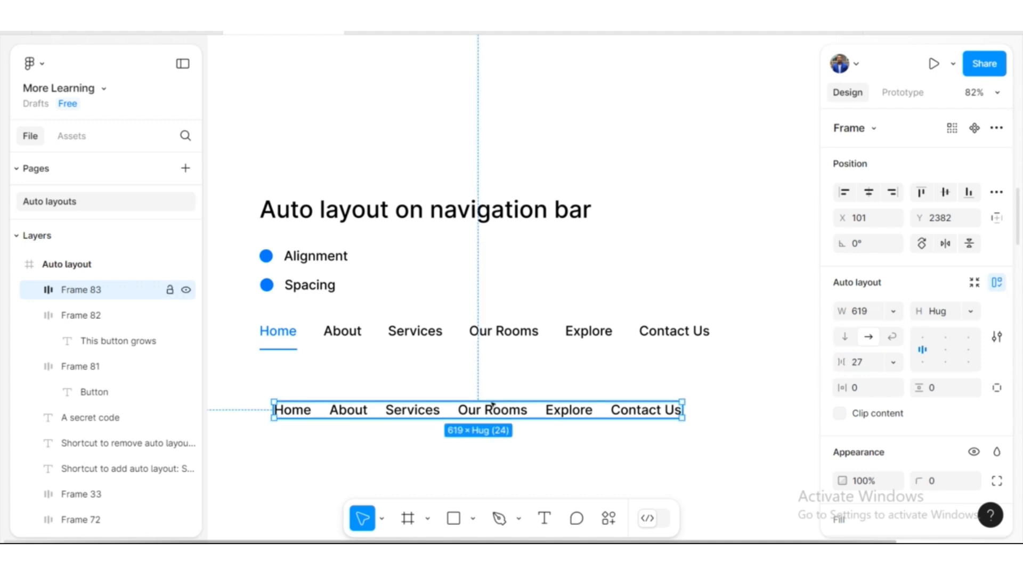
key(alt)
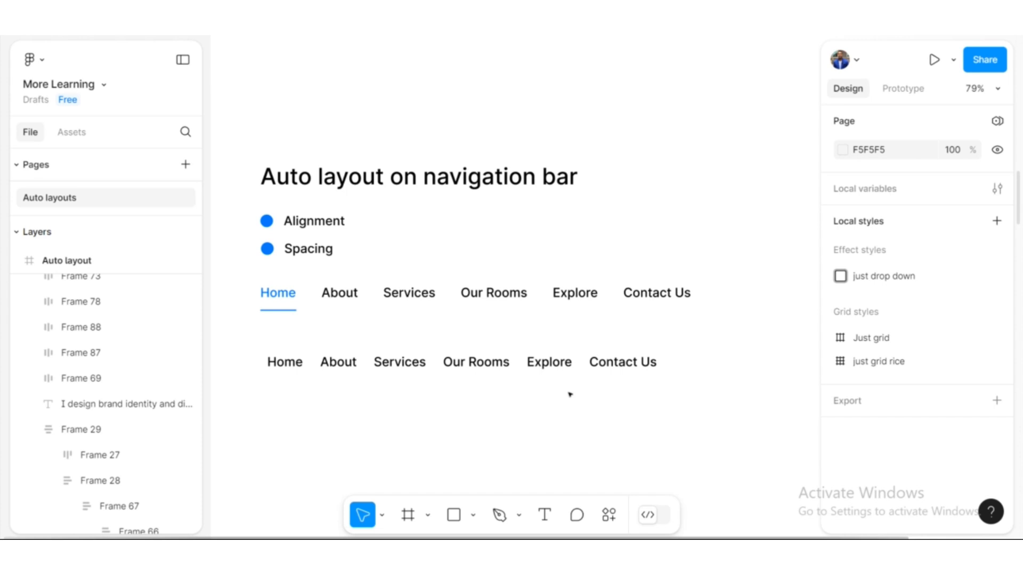
- Examine the topics and sample paragraph in the "Auto layout on Texts" section and select its "Fixed width" bullet row
scroll(570, 394, down, 10)
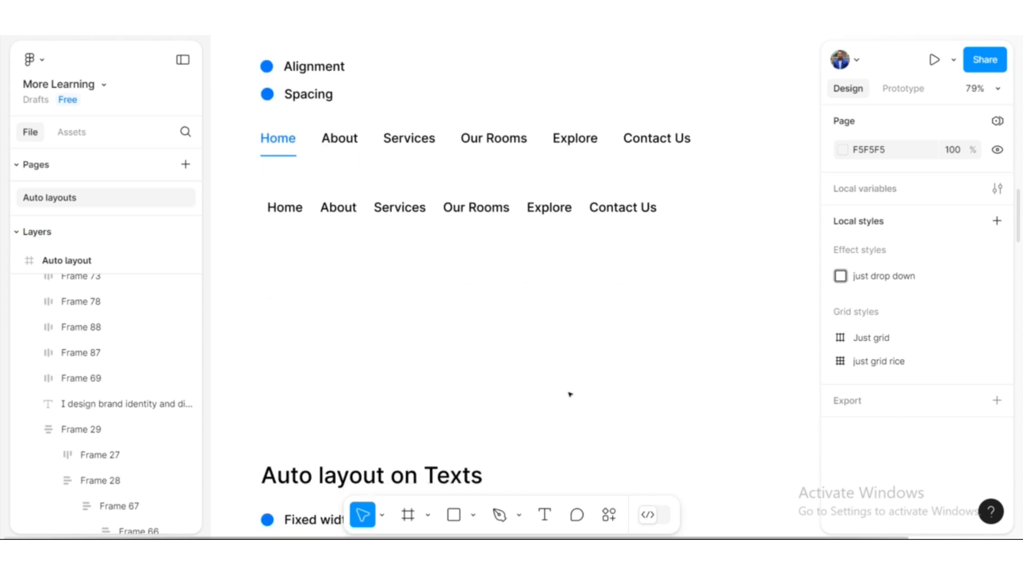
scroll(570, 394, down, 2)
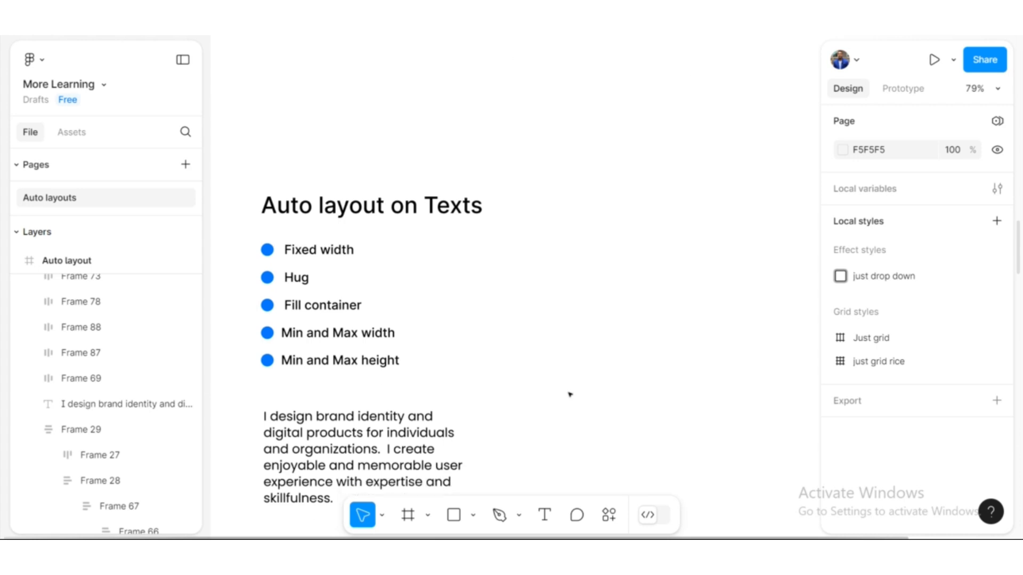
scroll(570, 394, down, 1)
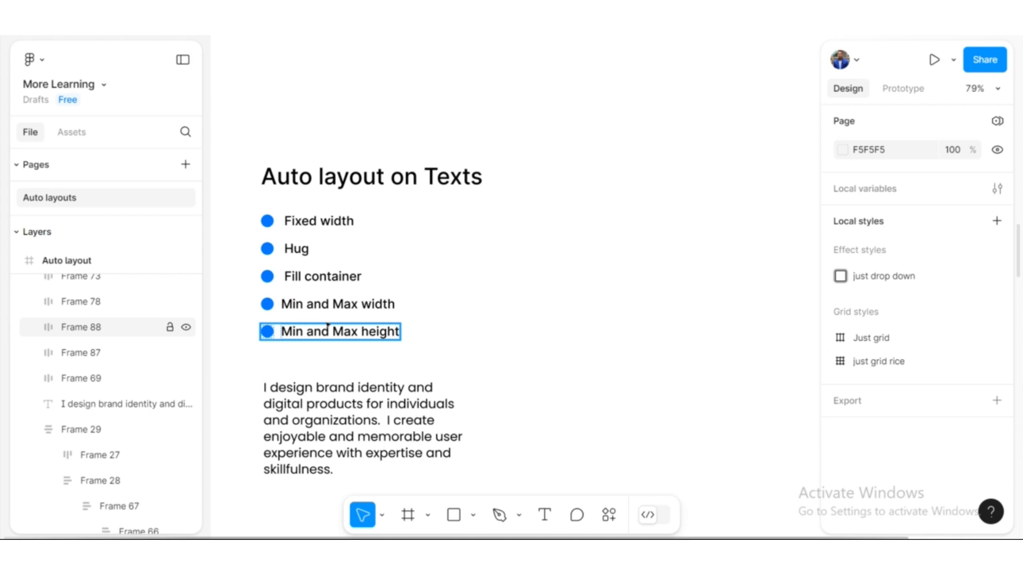
scroll(328, 327, down, 2)
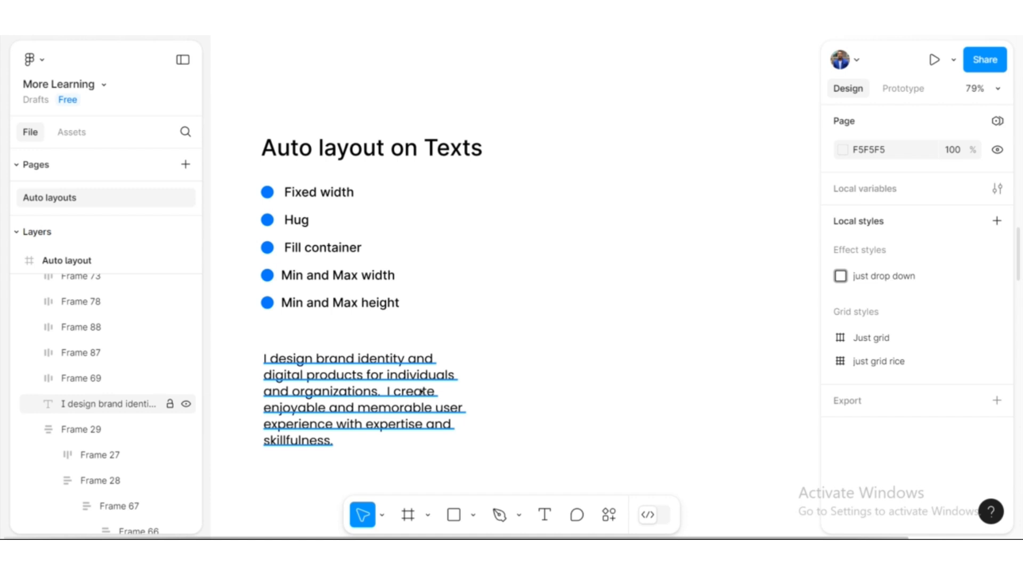
click(319, 193)
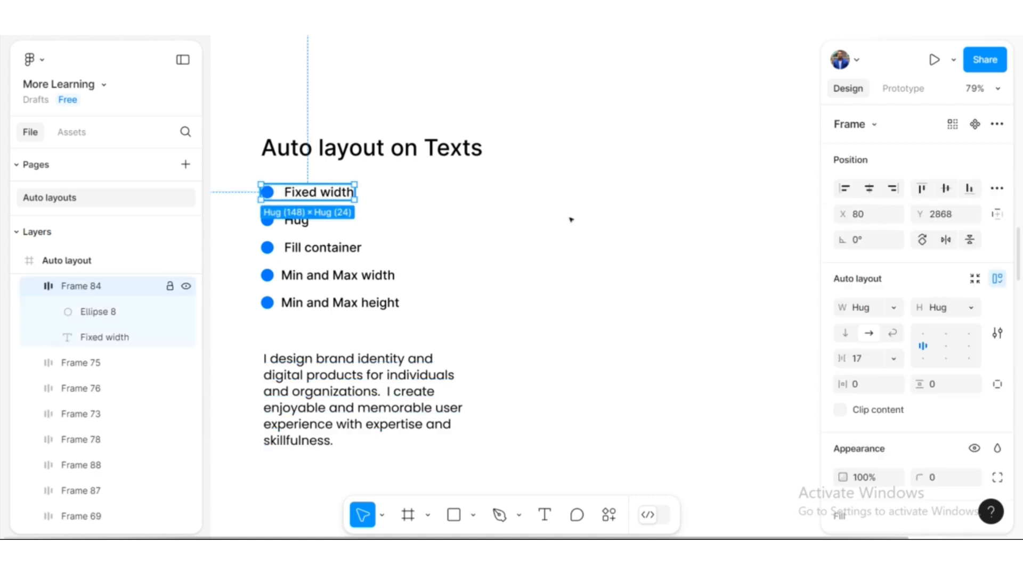
- Check the first bullet row's width and height sizing options and extend its text to "Fixed width and Fixed height"
click(895, 307)
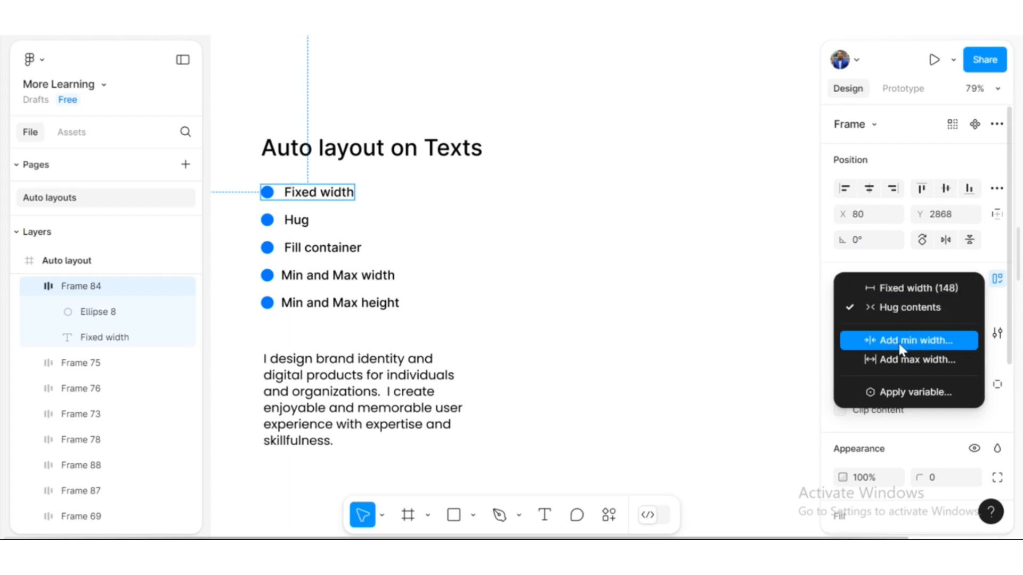
click(765, 345)
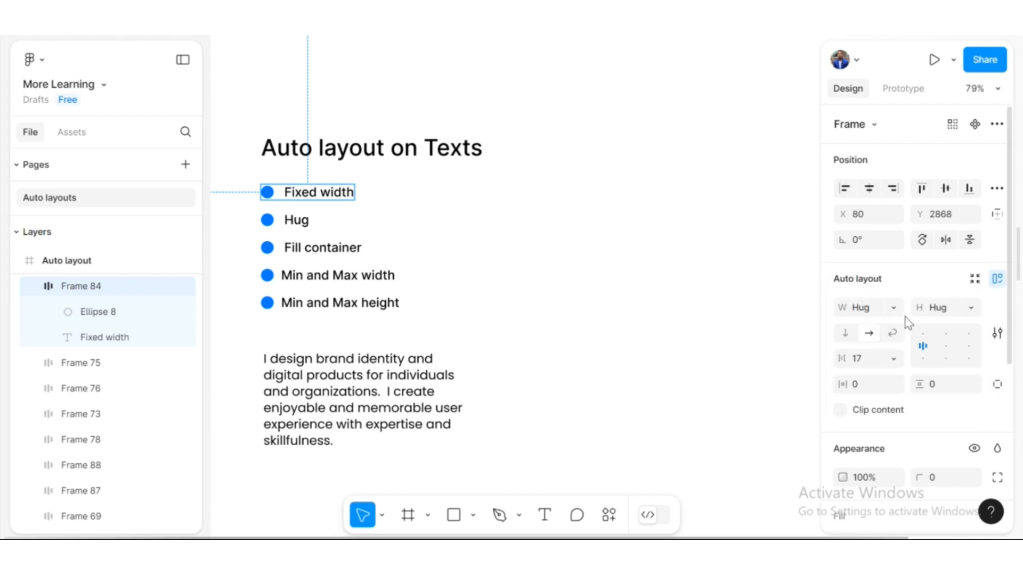
click(977, 310)
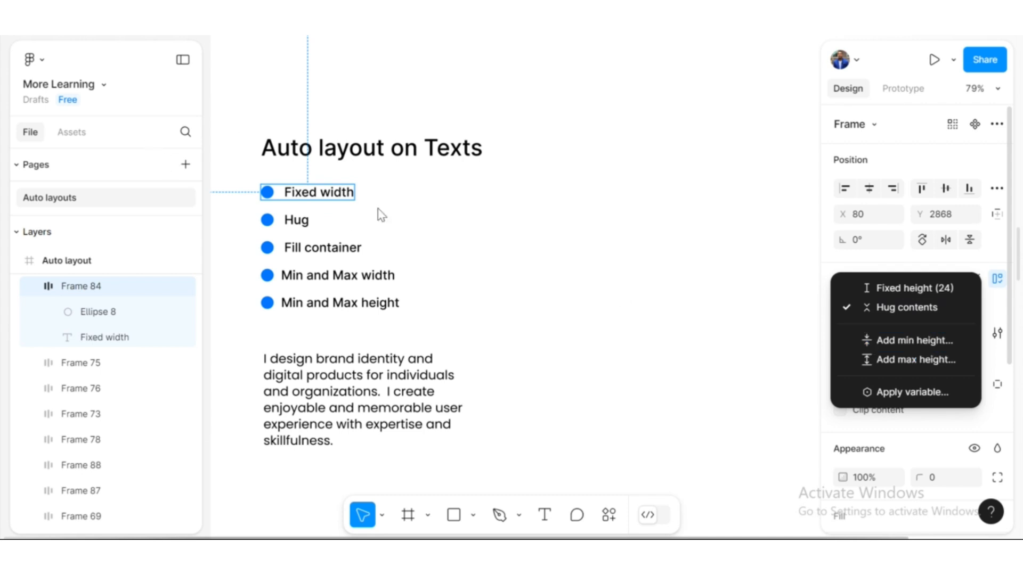
click(348, 193)
double_click(345, 193)
key(Right)
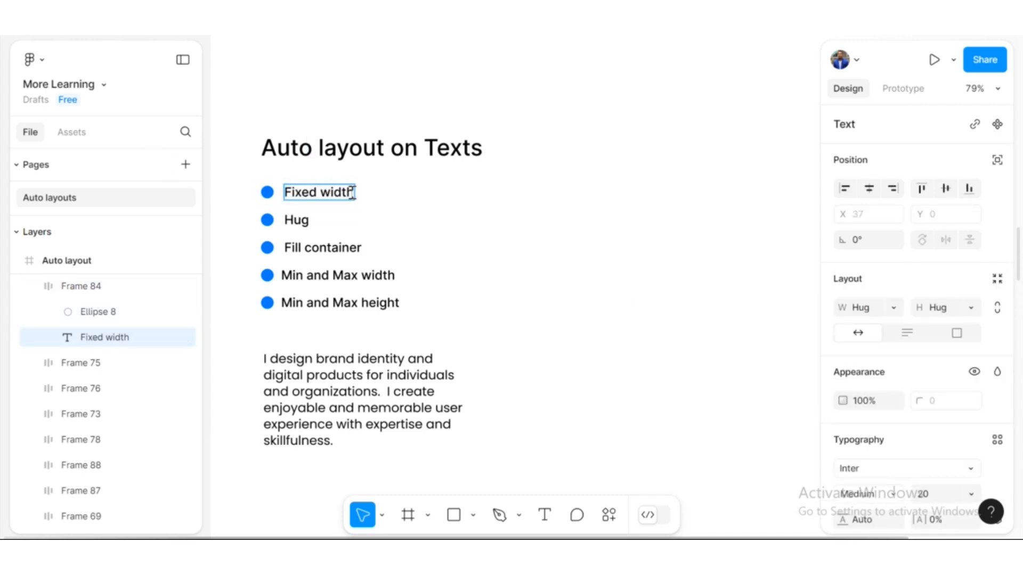
text(and Fixed height)
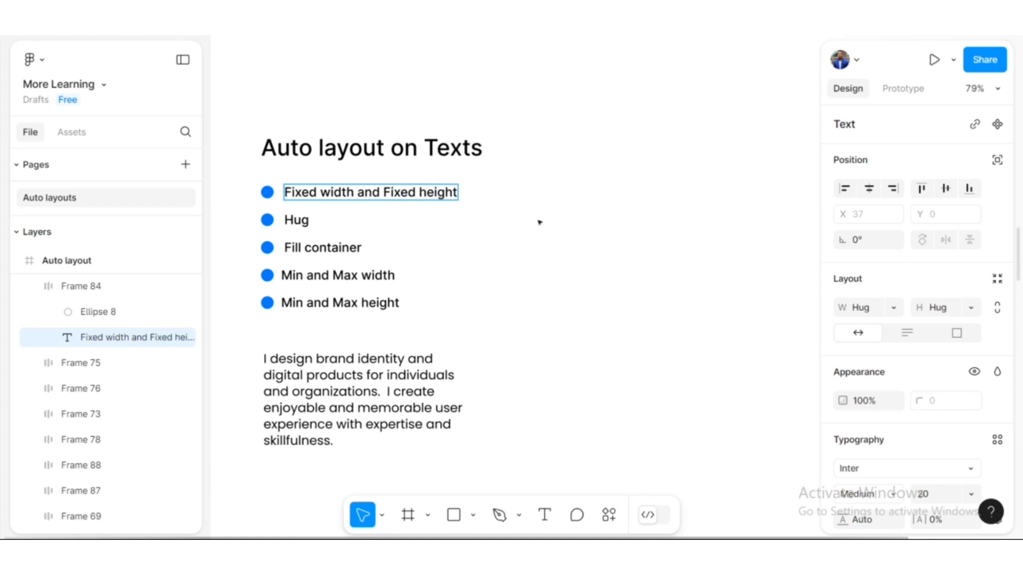
key(Escape)
click(539, 249)
- Widen the sample paragraph's text box to about 752, and narrow it to about 307 so the text rewraps
click(453, 373)
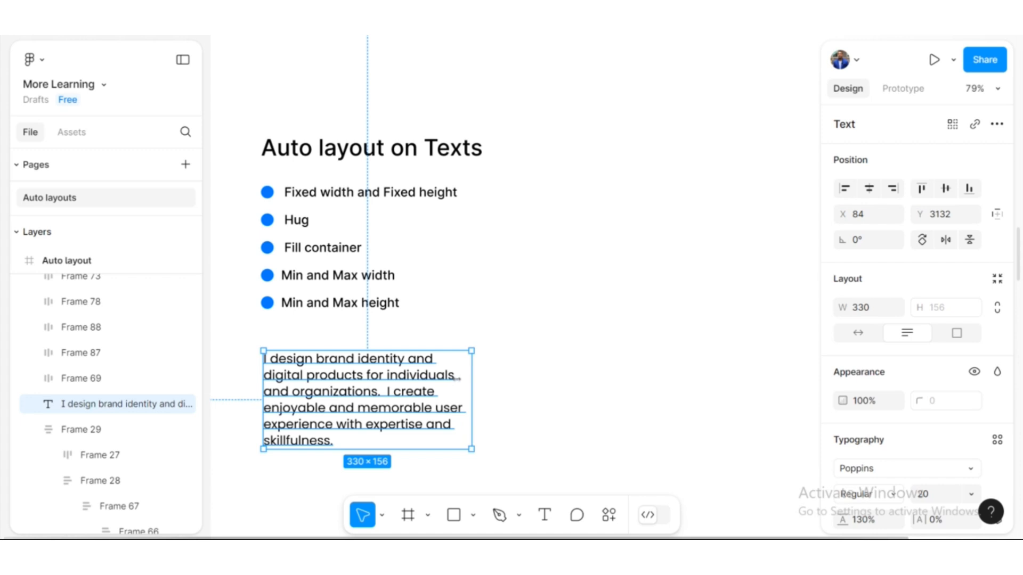
drag(471, 379, 737, 375)
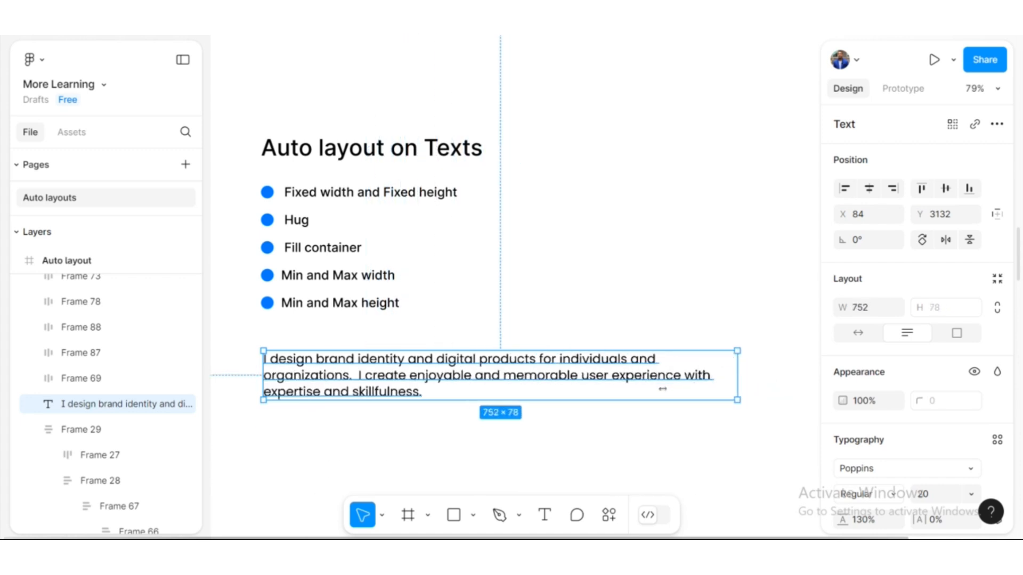
drag(662, 389, 447, 388)
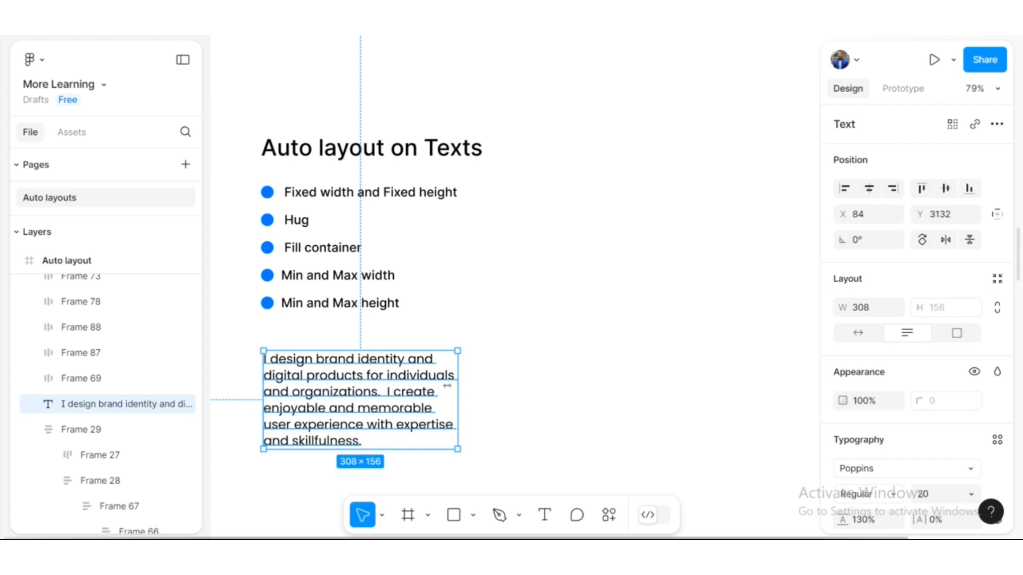
mouse_move(447, 386)
mouse_down()
mouse_move(721, 375)
mouse_move(429, 380)
mouse_move(456, 379)
mouse_up()
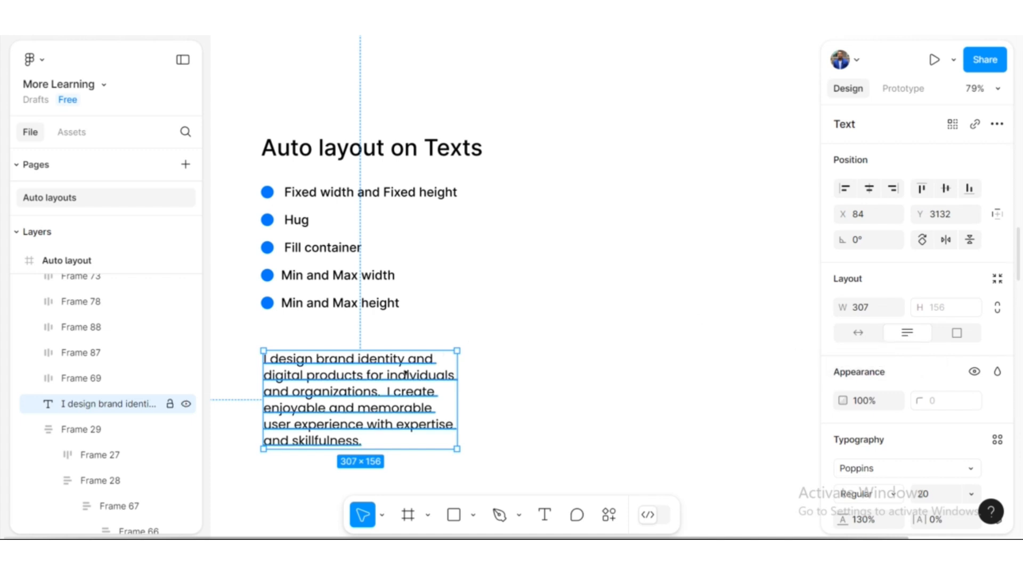
- Try auto width on the sample paragraph with auto layout added around it, and undo both changes
click(859, 333)
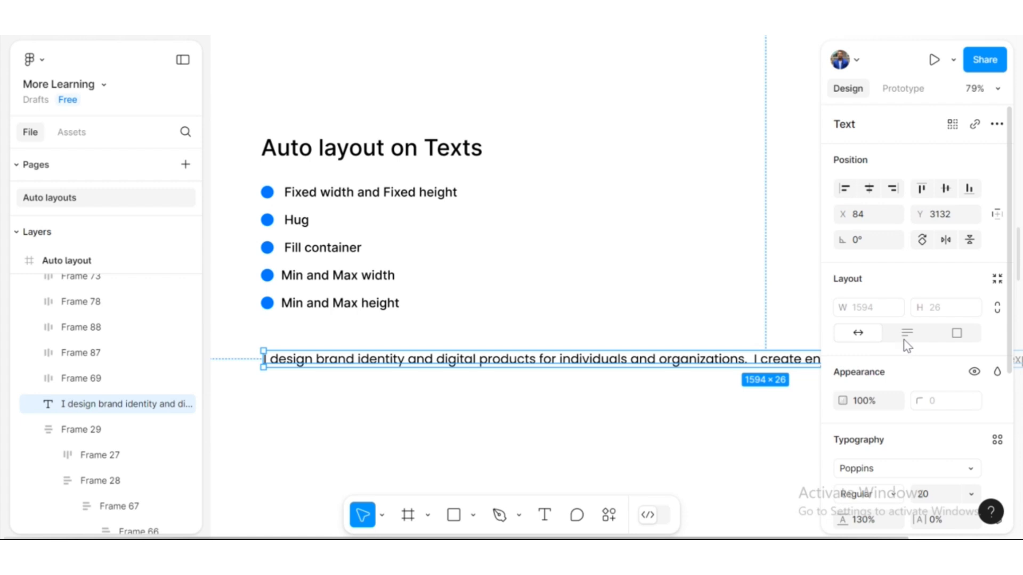
key(shift+a)
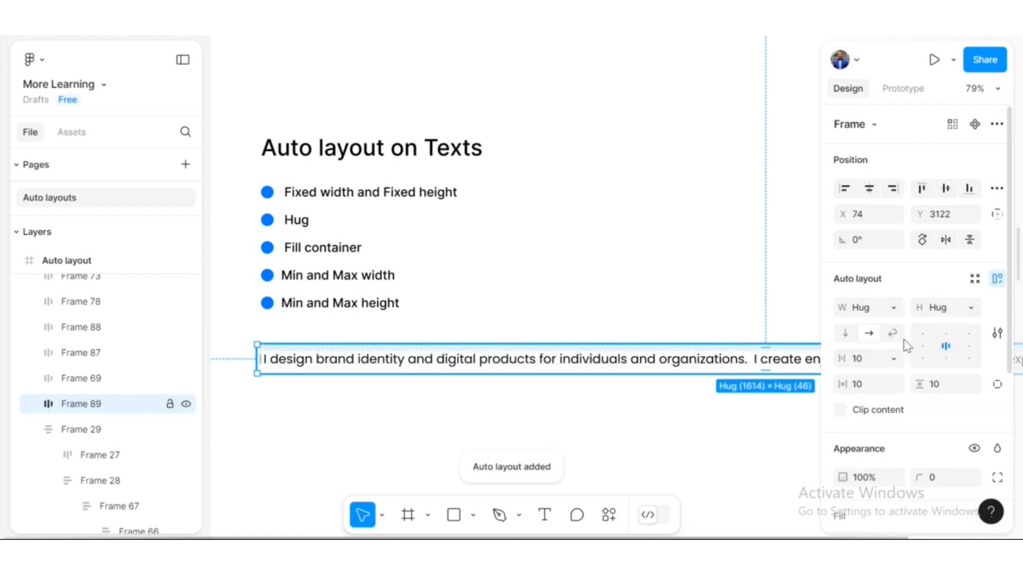
key(ctrl+z)
key(ctrl+z)
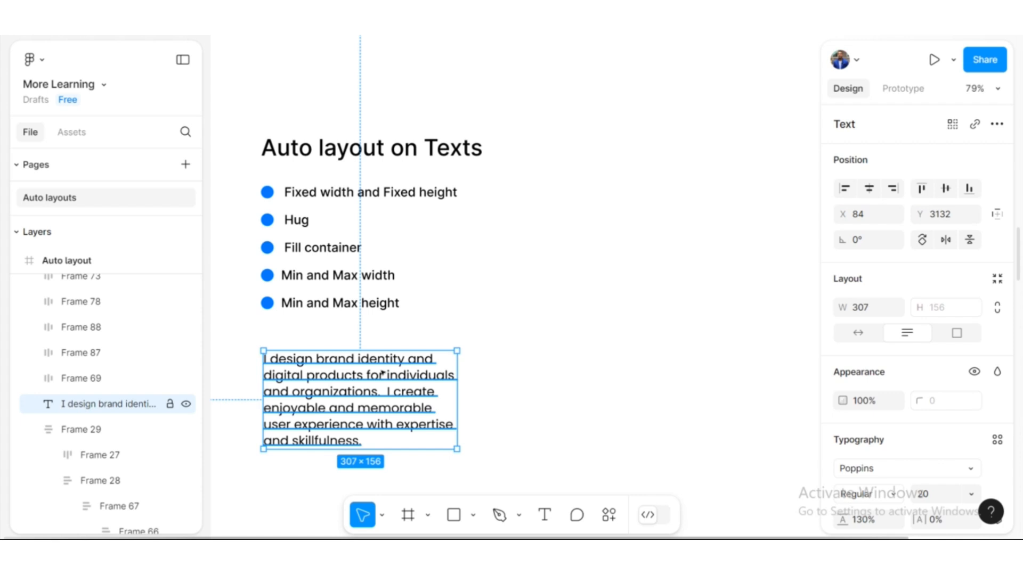
- Add auto layout to the sample paragraph and view the new frame's width sizing options
key(shift+a)
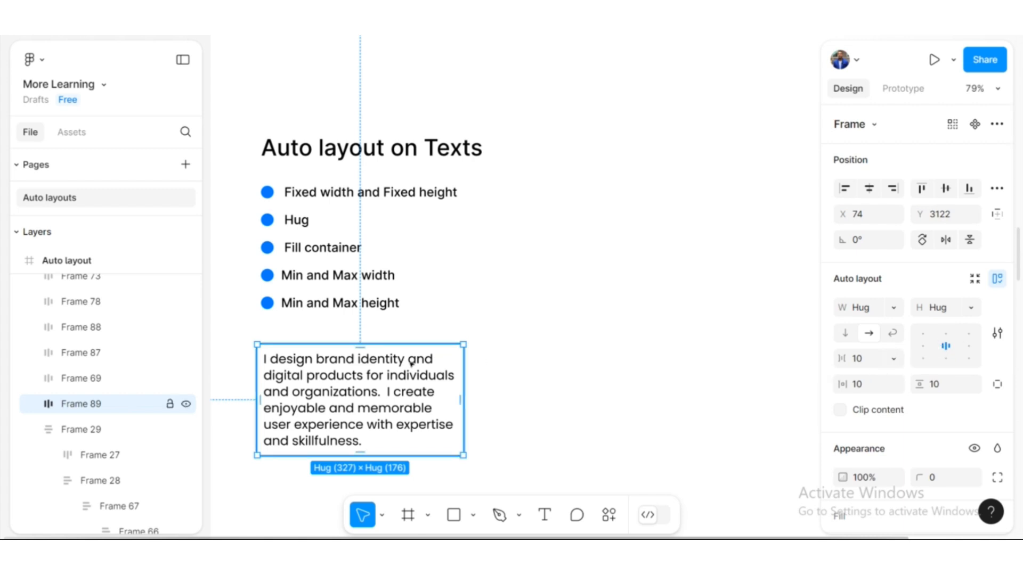
click(891, 315)
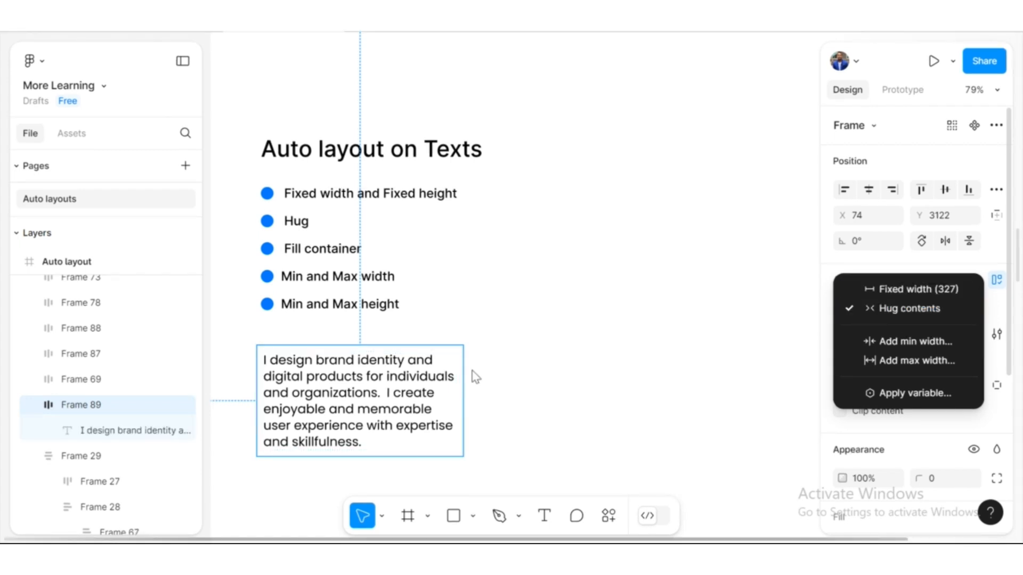
click(407, 379)
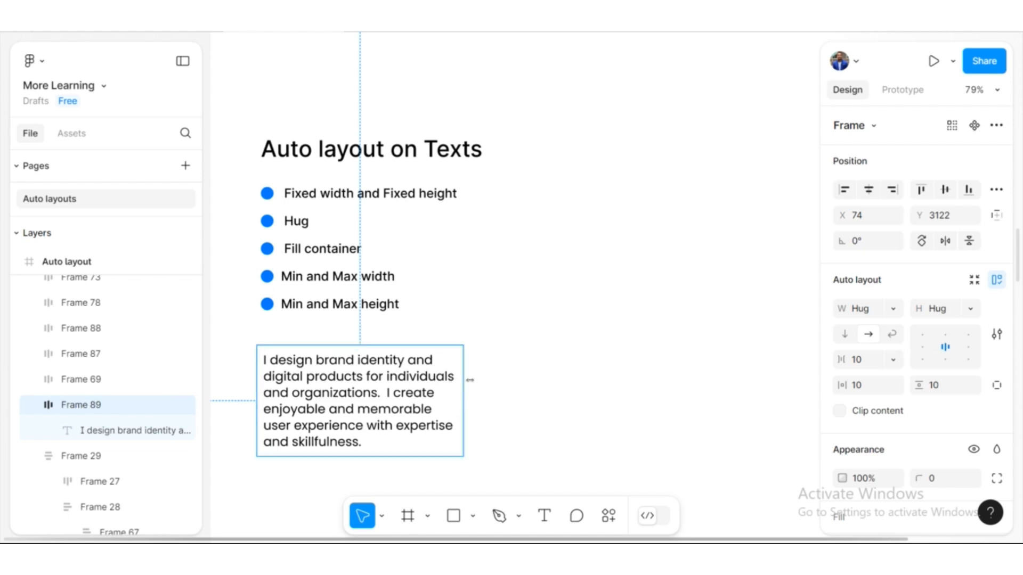
- Try widening the paragraph's frame to about 523 and the text inside to about 504, and undo both resizes
drag(453, 380, 571, 403)
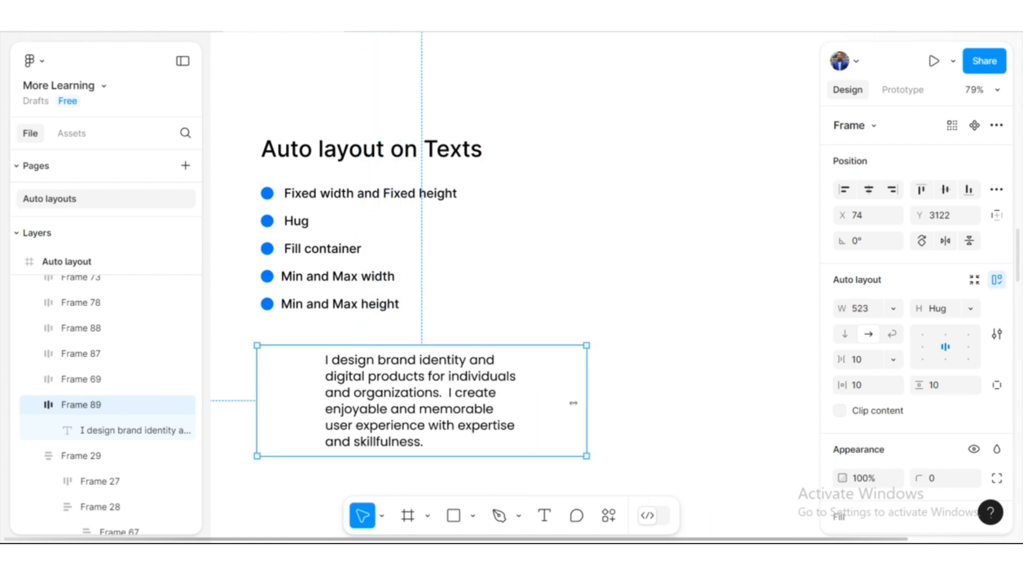
click(431, 371)
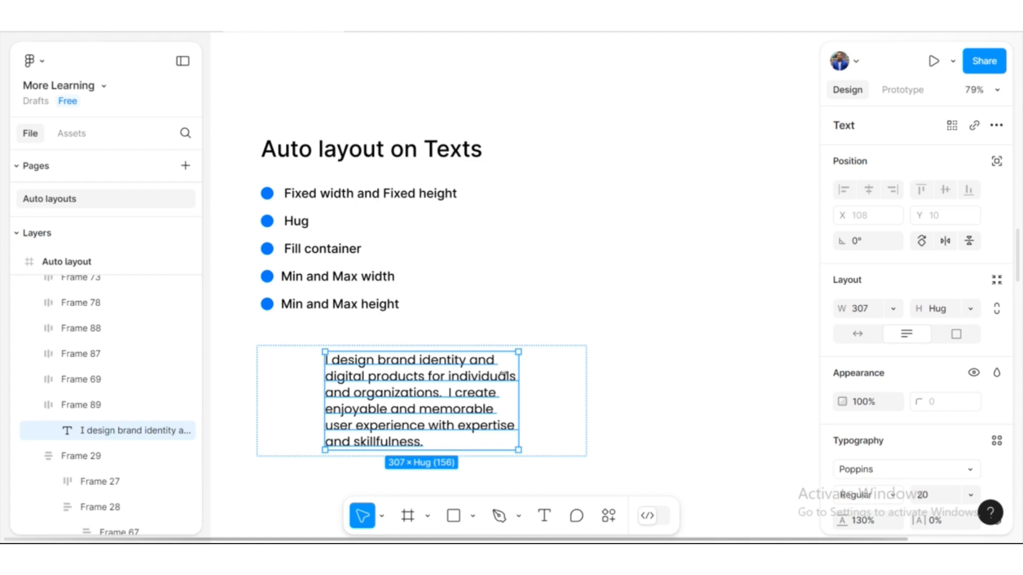
drag(504, 374, 568, 376)
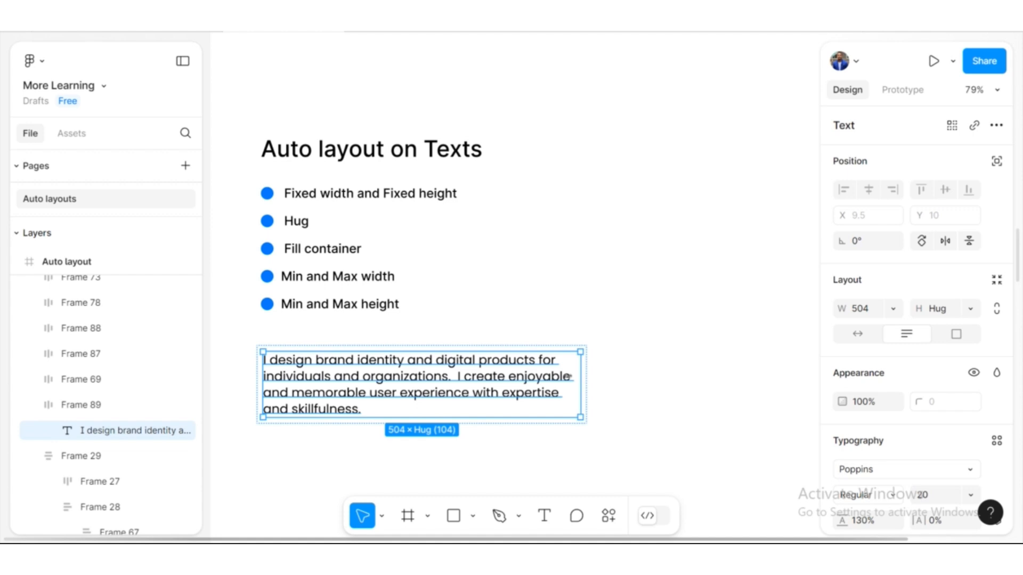
key(ctrl+z)
key(Escape)
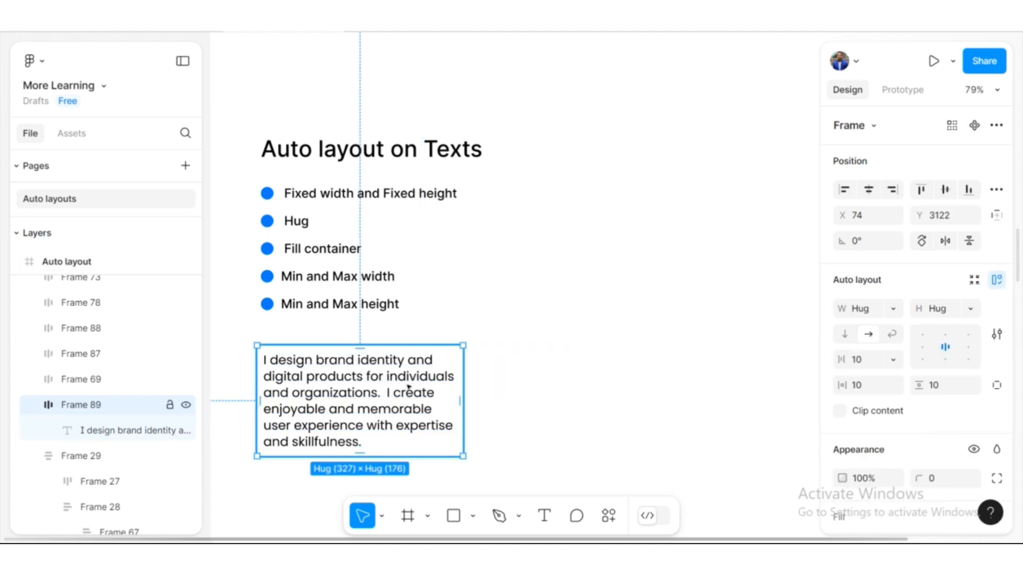
- Set the width of the paragraph text inside its auto layout frame to Fill container
click(408, 388)
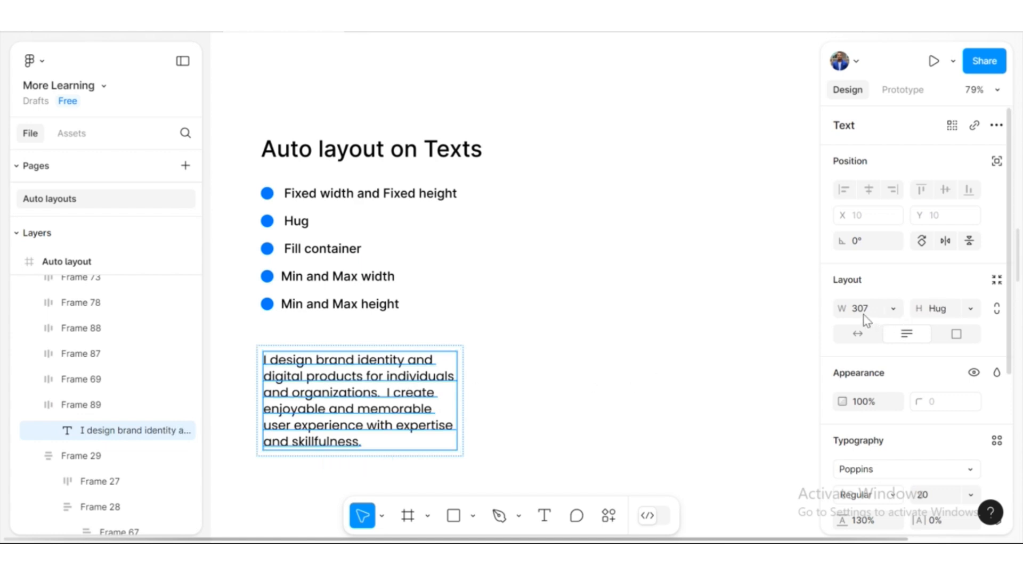
click(892, 310)
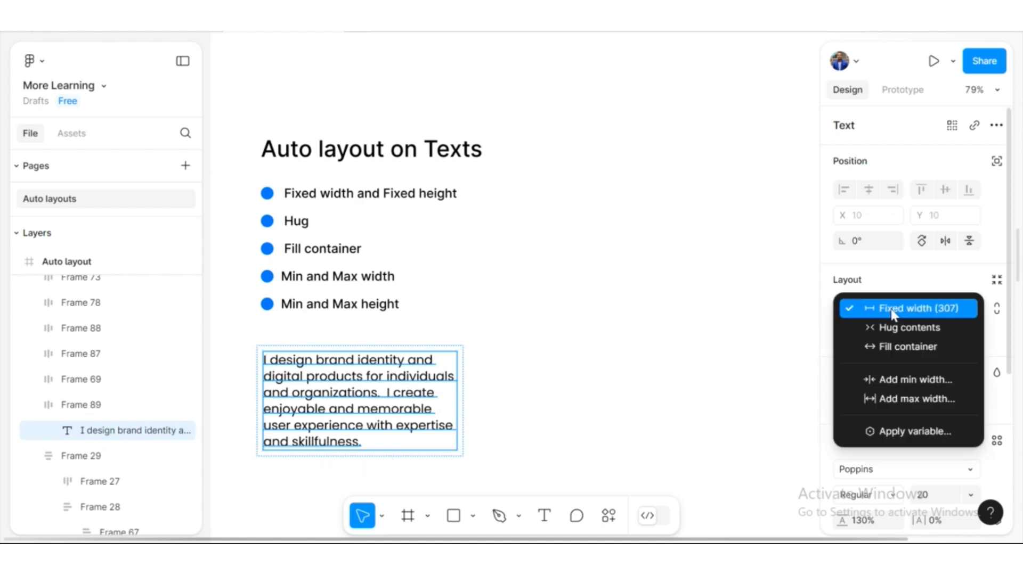
click(897, 347)
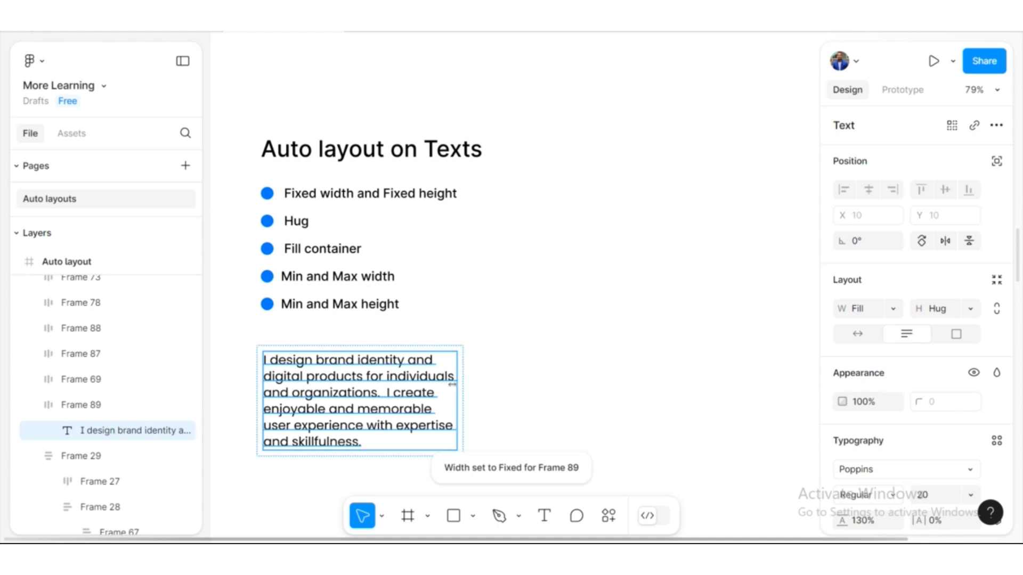
- Select the paragraph's auto layout frame and widen it to about 349
click(484, 382)
click(451, 378)
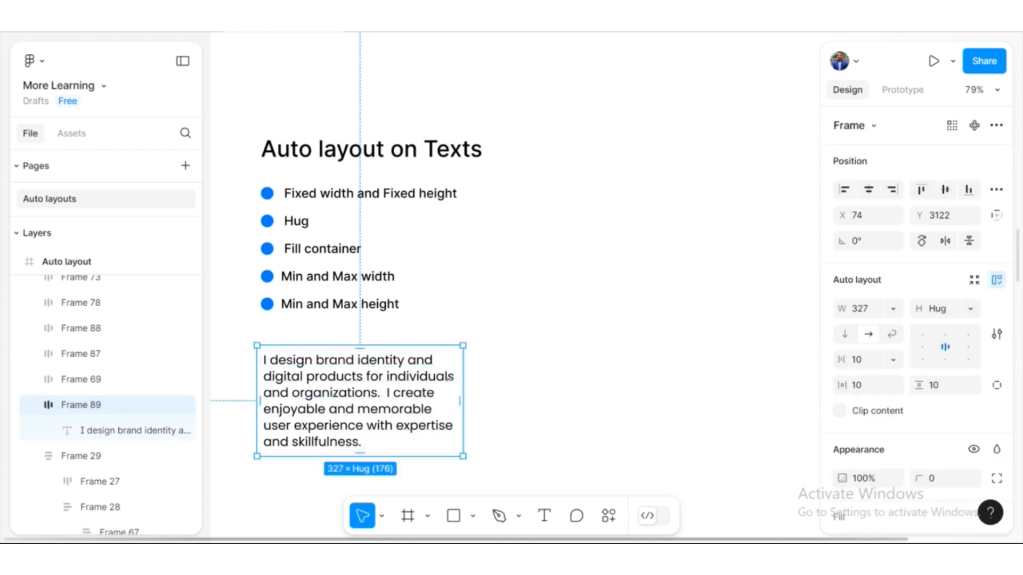
click(476, 387)
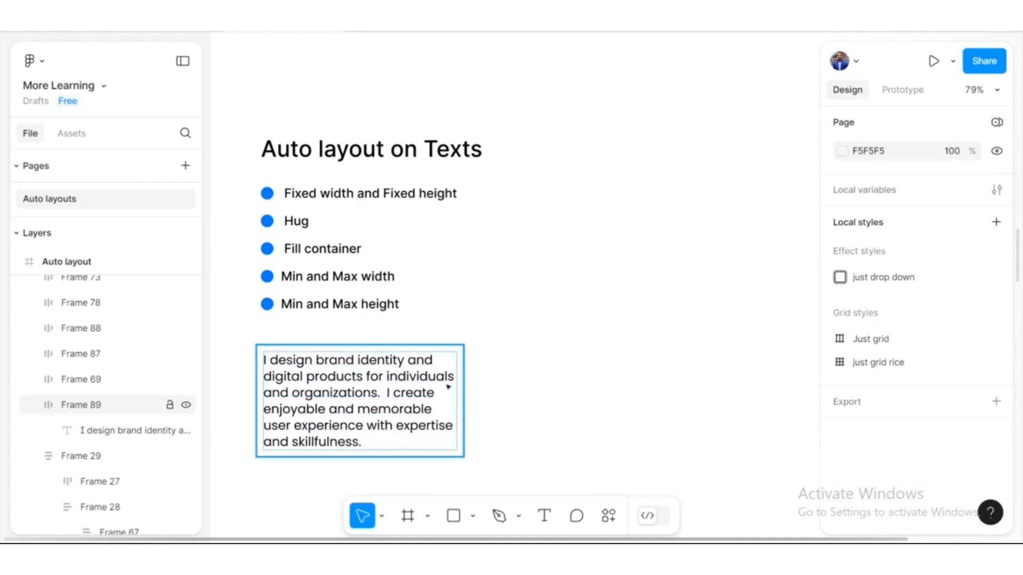
click(448, 388)
mouse_move(463, 388)
mouse_down()
mouse_move(683, 388)
mouse_move(624, 399)
mouse_move(463, 389)
mouse_up()
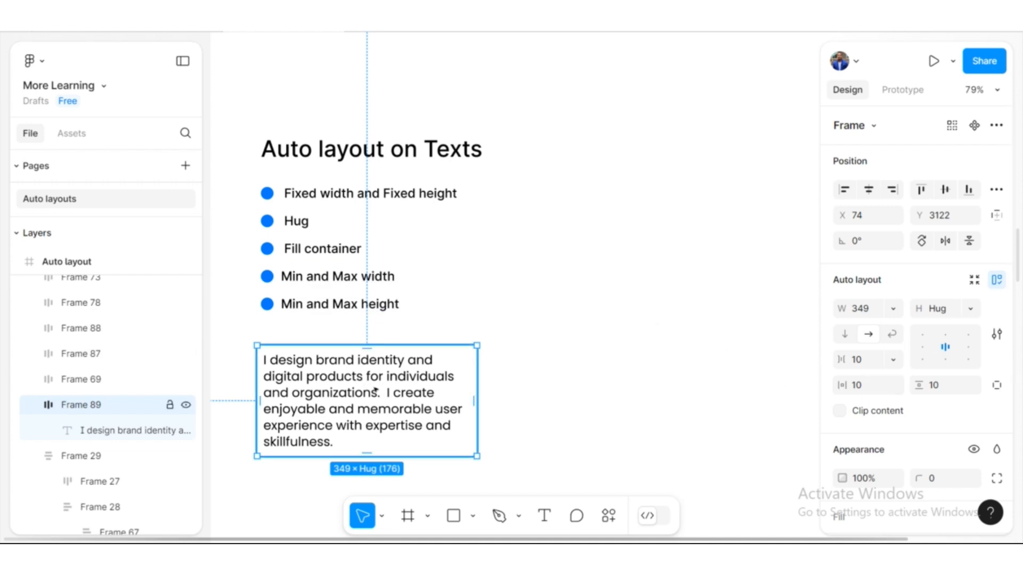
- Add a minimum width of 300 to the paragraph's auto layout frame
click(894, 309)
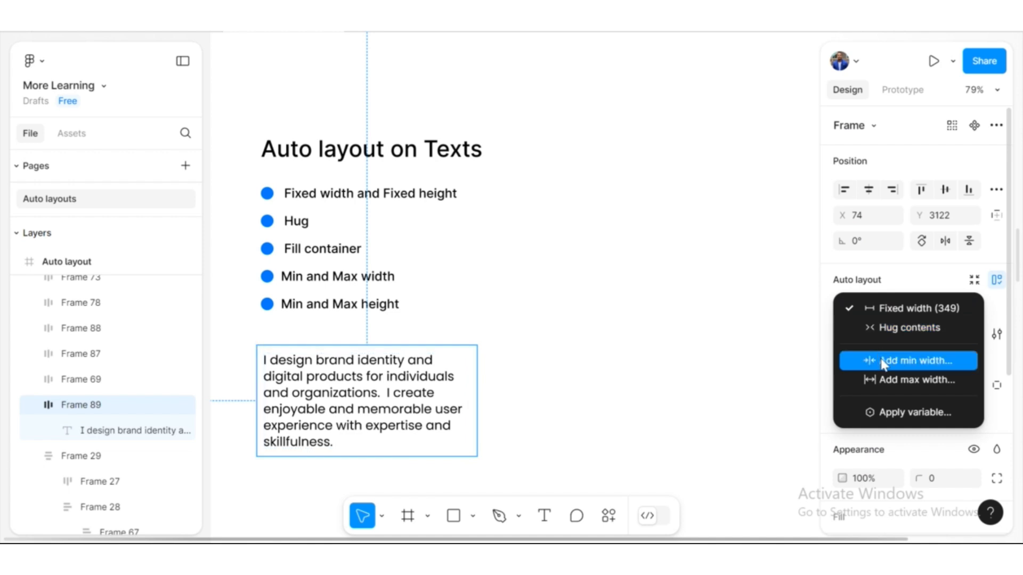
click(893, 365)
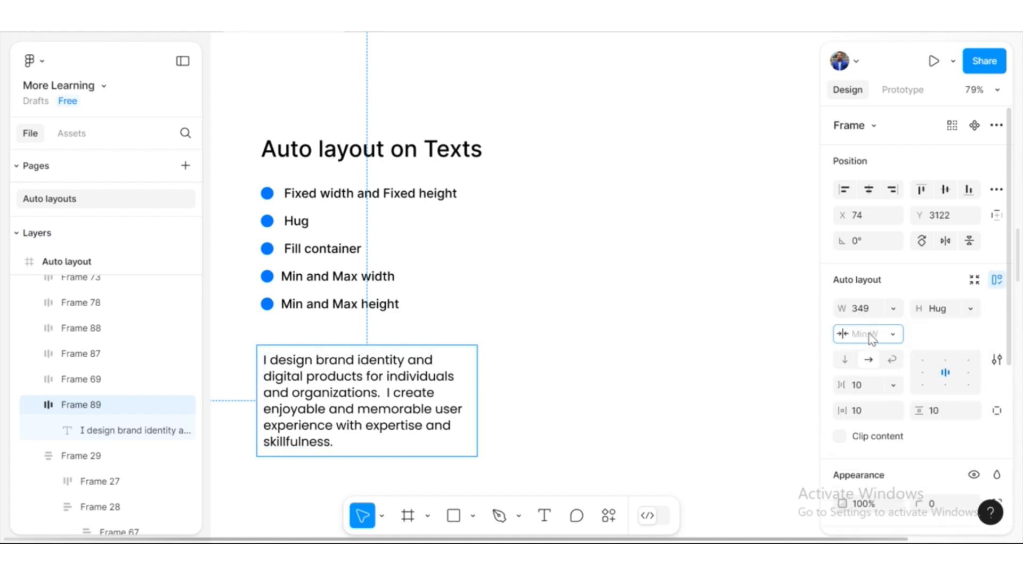
text(300)
key(Return)
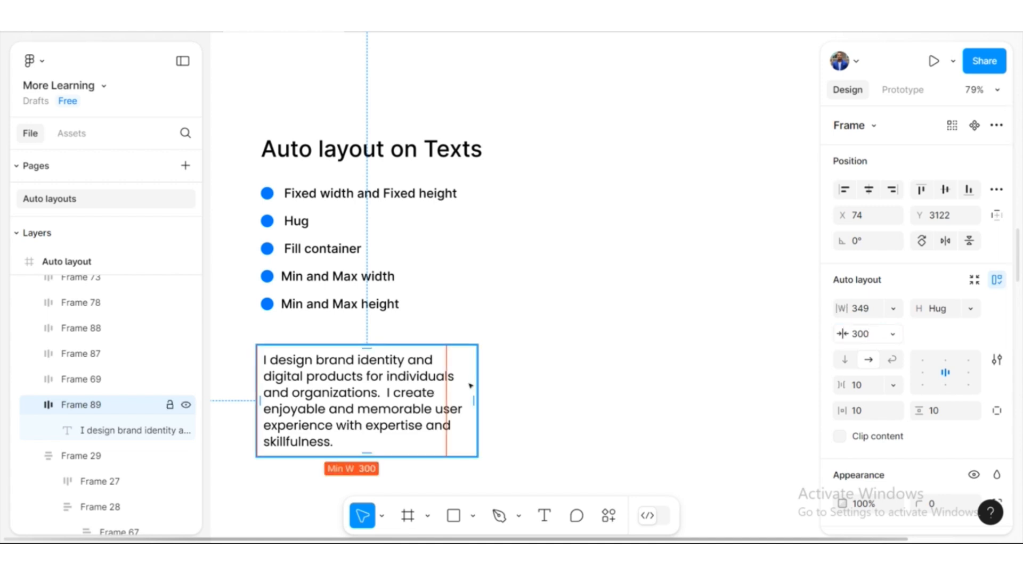
- Test the minimum width by narrowing the paragraph's frame to 300, widening it to about 478, and narrowing it to 300 again
drag(464, 383, 383, 384)
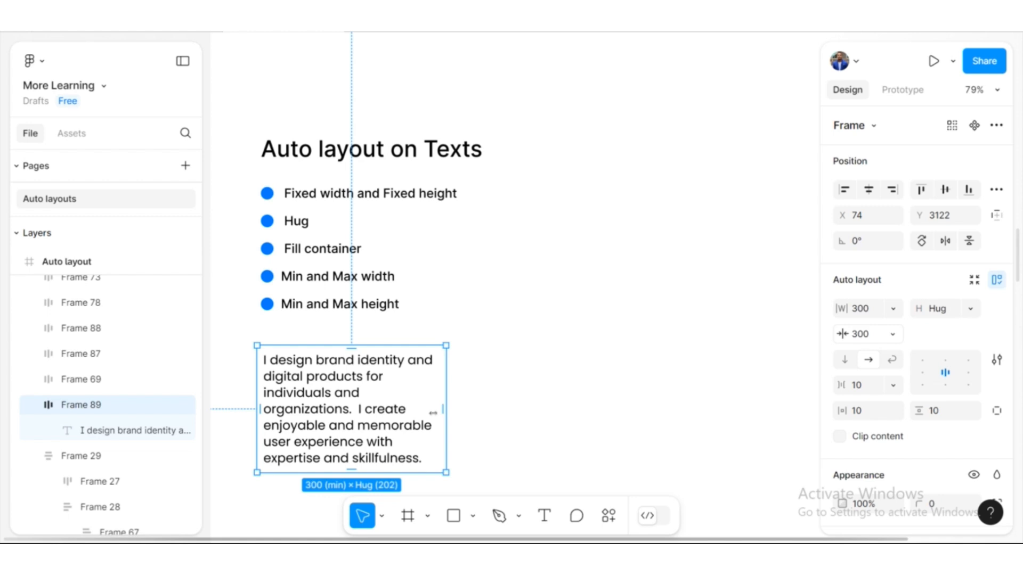
drag(433, 413, 558, 415)
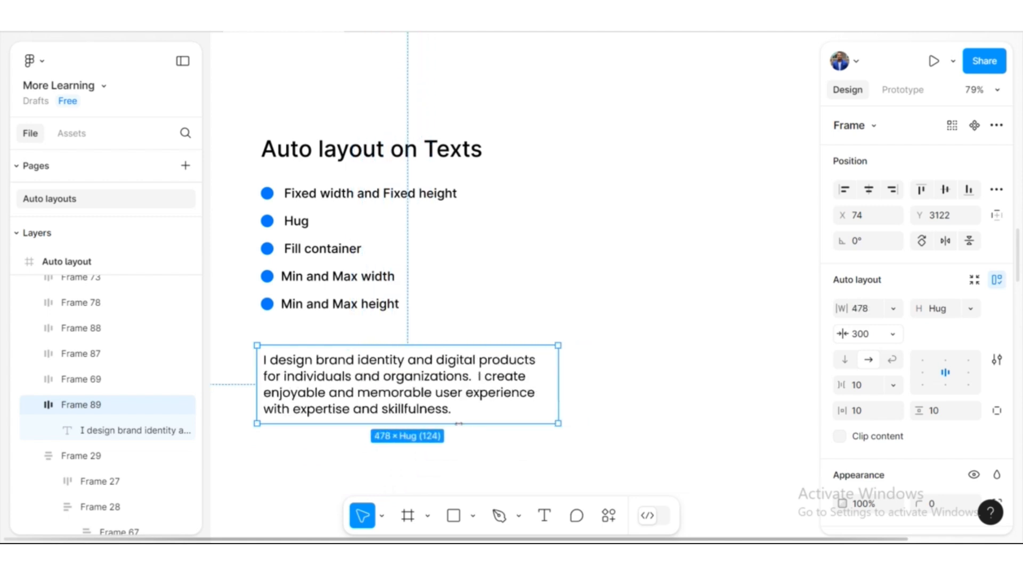
drag(459, 423, 345, 420)
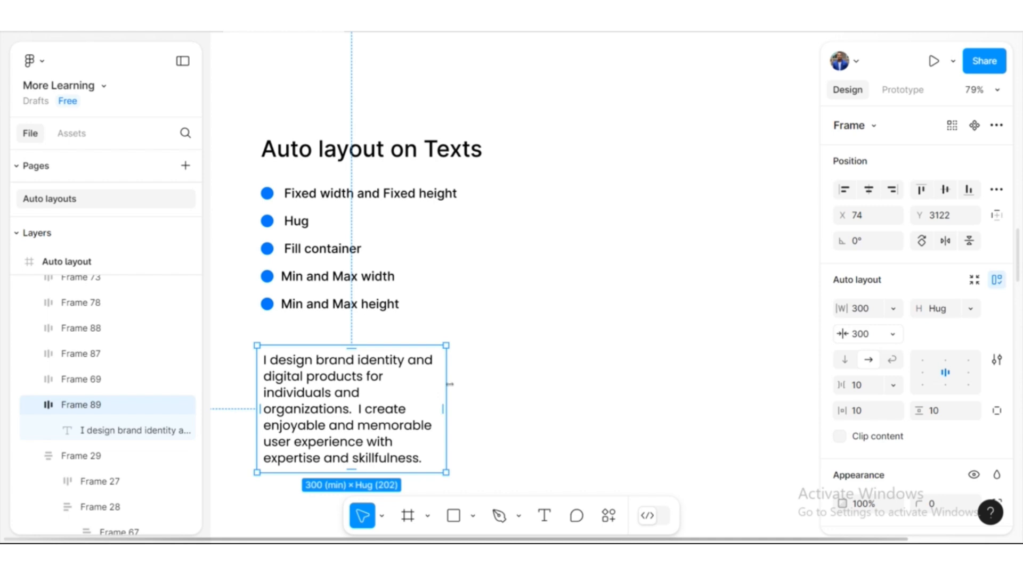
drag(447, 384, 387, 380)
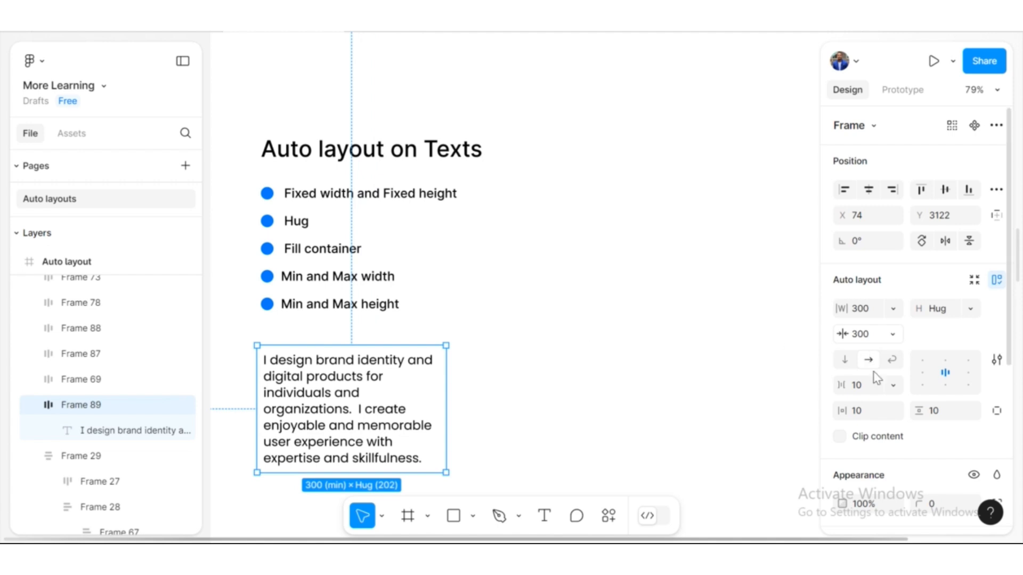
- Add a maximum width of 600 to the paragraph's auto layout frame and try narrowing the frame below its minimum width
click(893, 309)
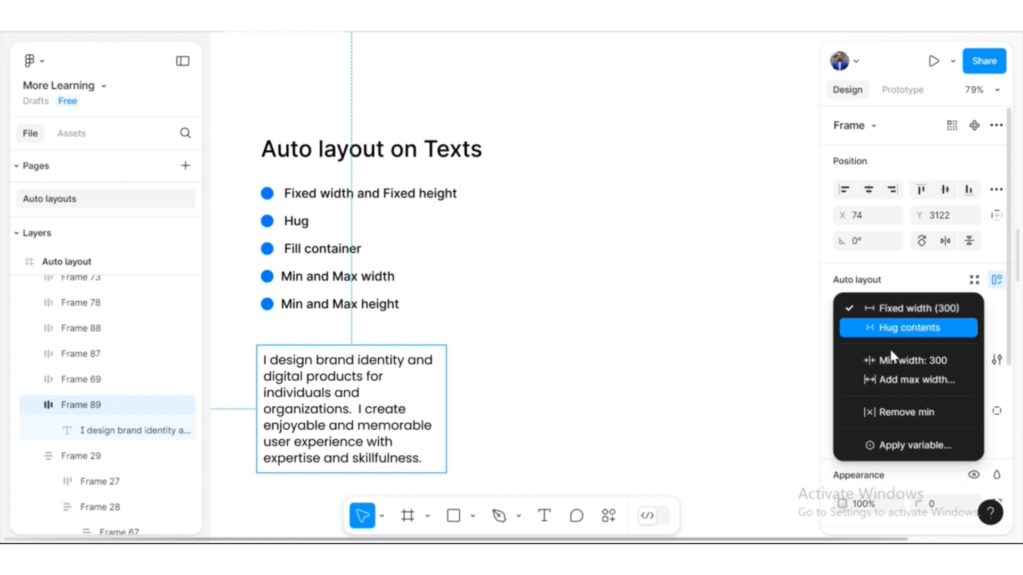
click(890, 390)
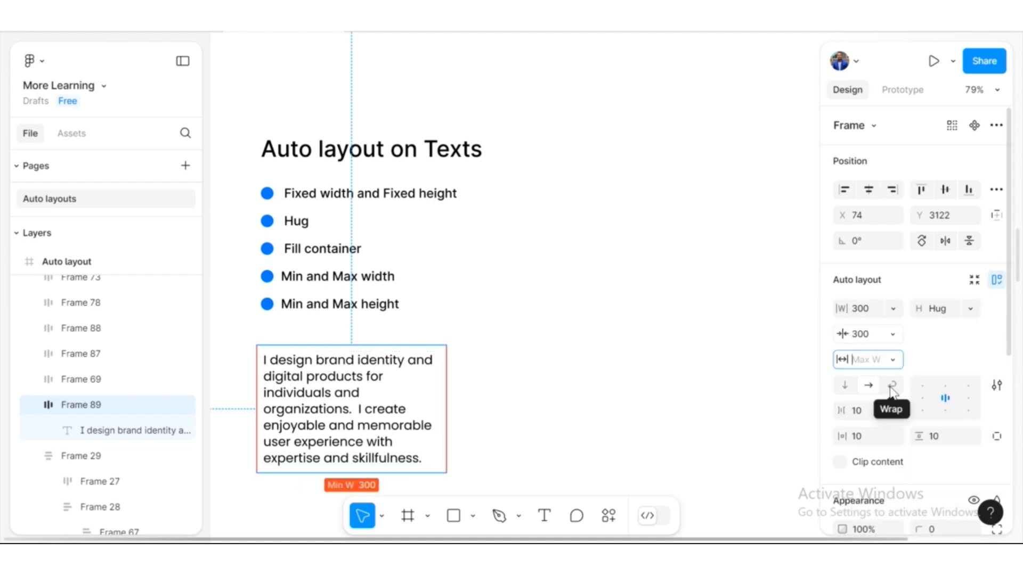
text(600)
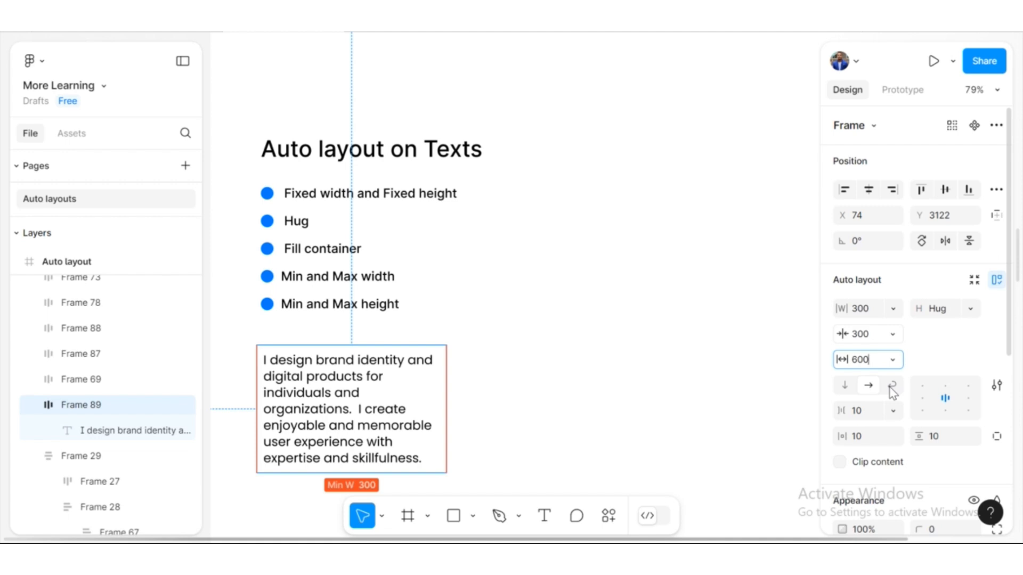
key(Return)
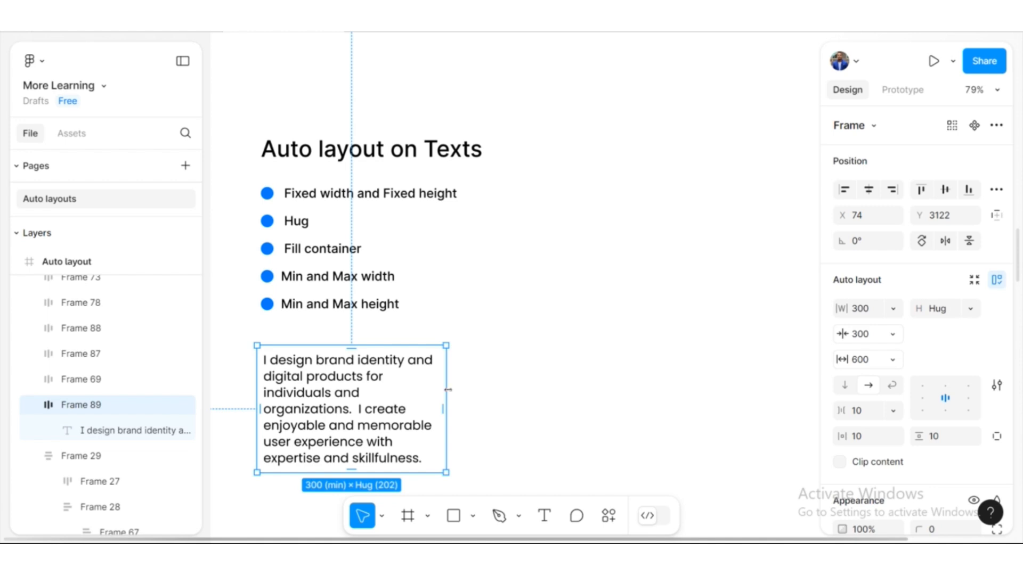
drag(448, 390, 385, 388)
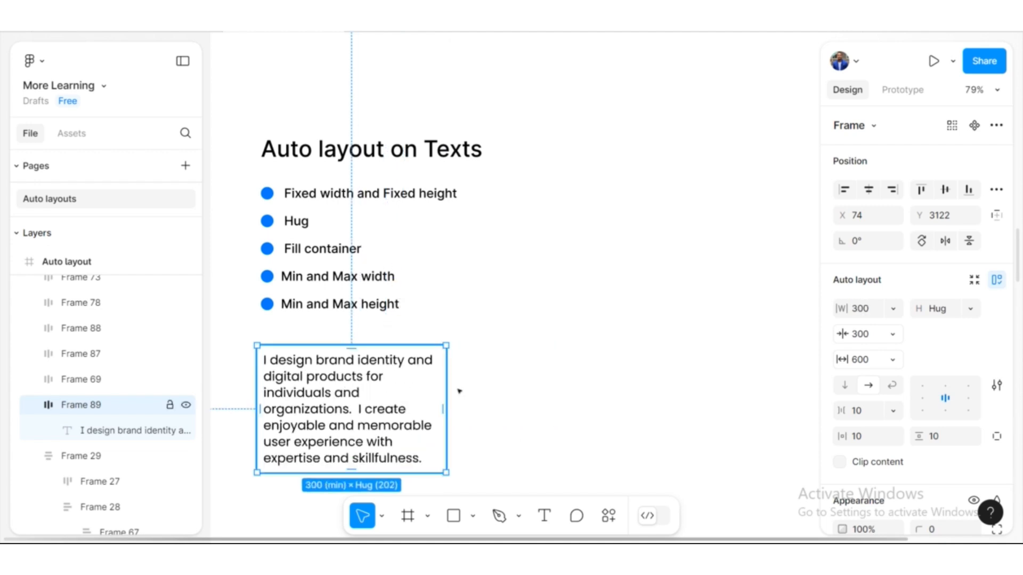
- Reselect the paragraph's auto layout frame and add a minimum height of 200
click(530, 300)
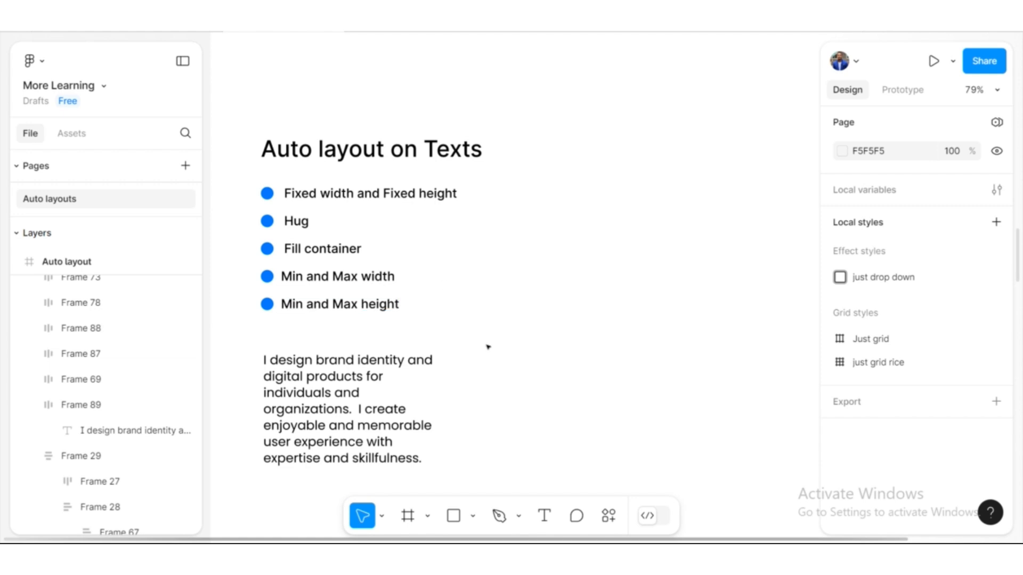
click(324, 387)
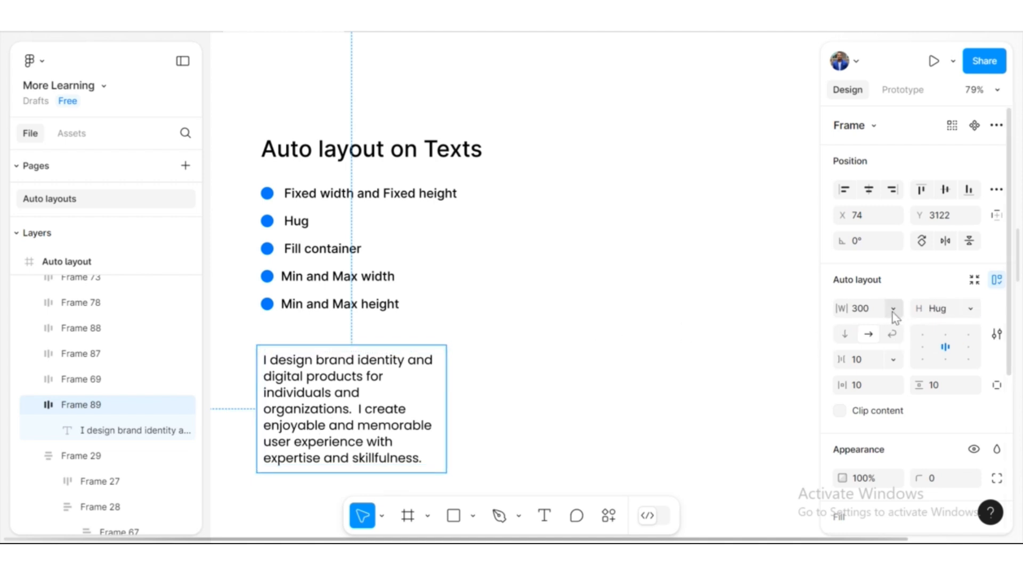
click(970, 309)
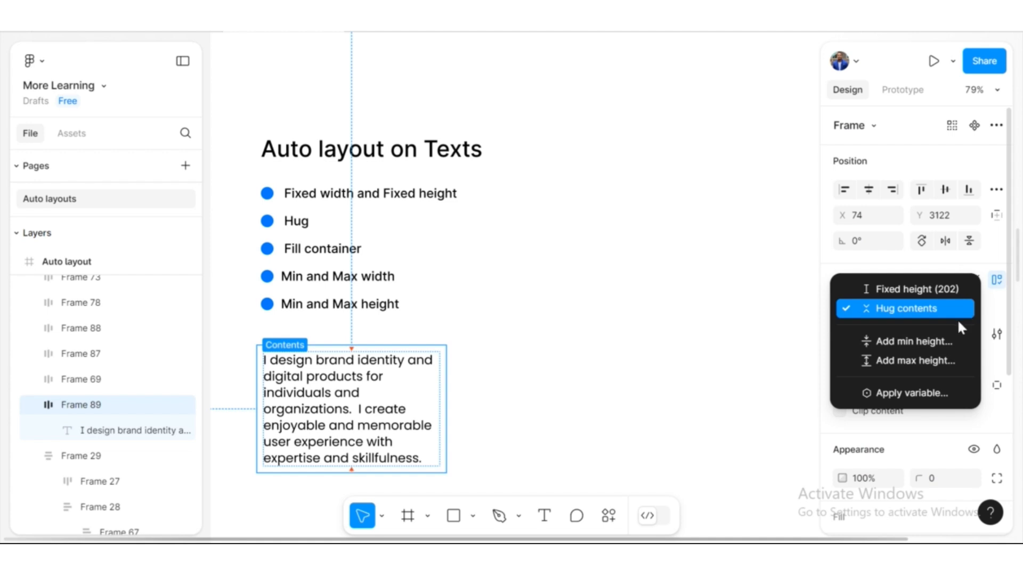
click(936, 343)
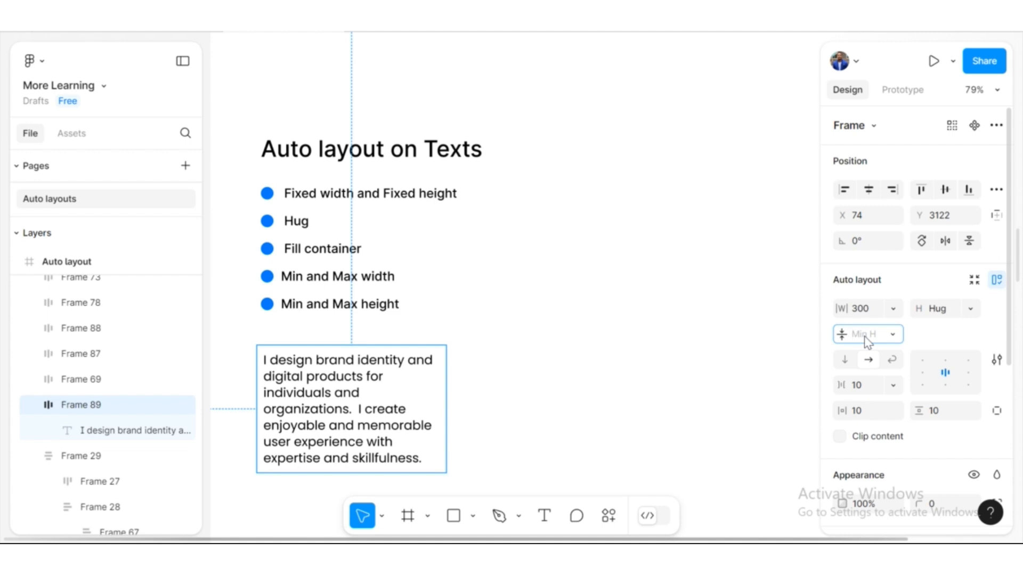
text(2000)
key(Return)
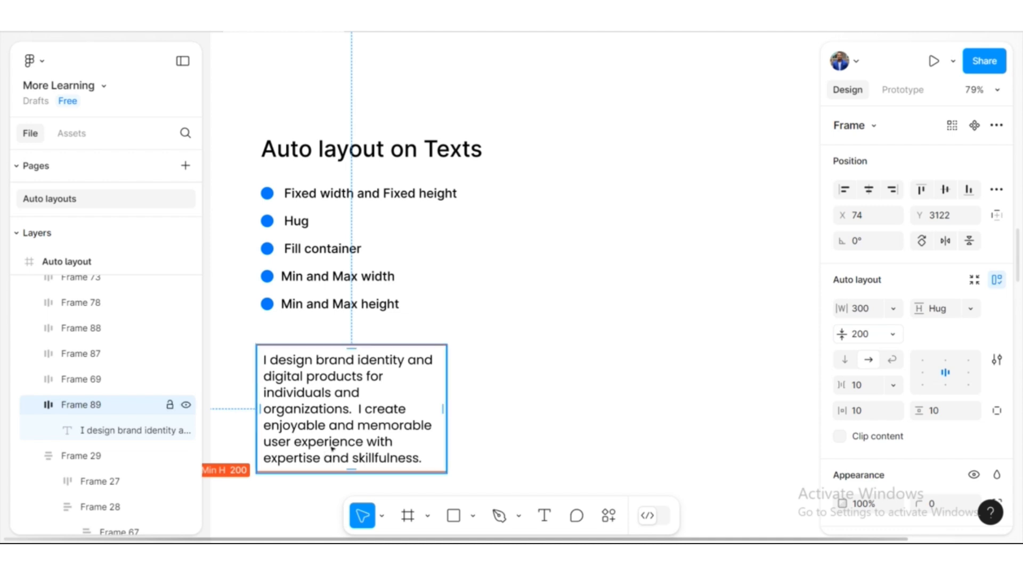
- Test the paragraph frame's limits by widening it to 600 and narrowing it back to 300
drag(430, 401, 659, 400)
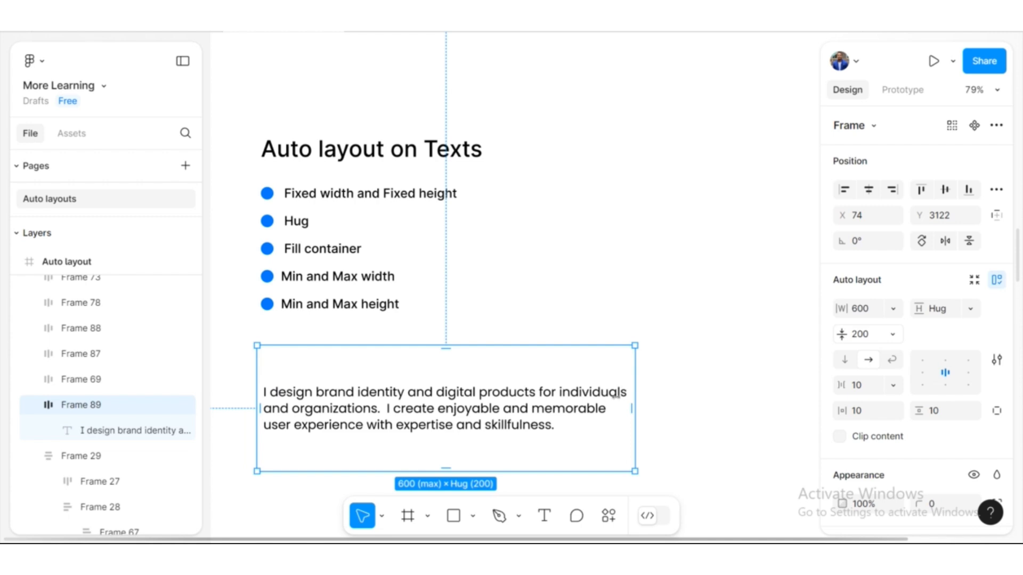
drag(618, 398, 377, 404)
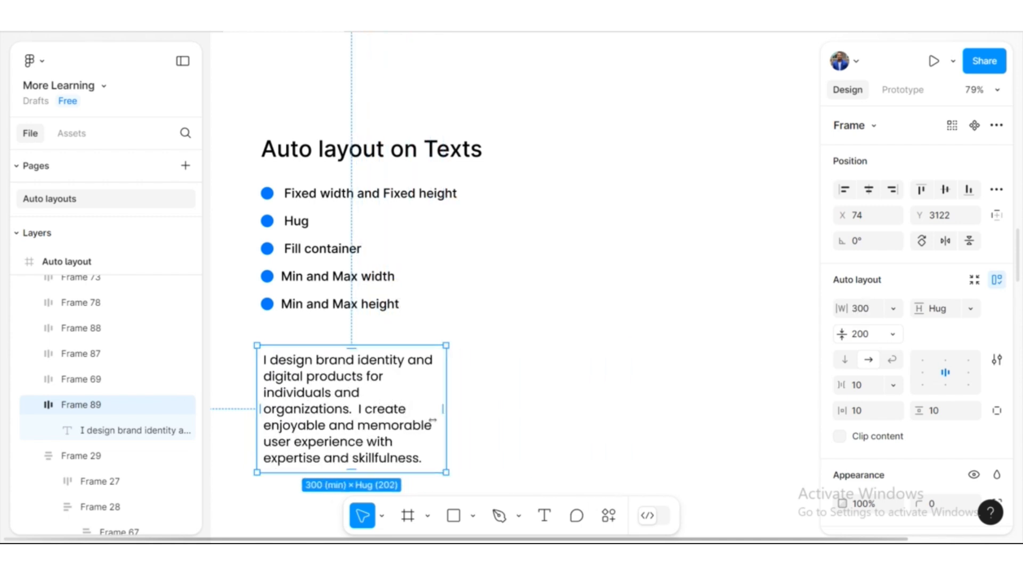
drag(442, 421, 408, 424)
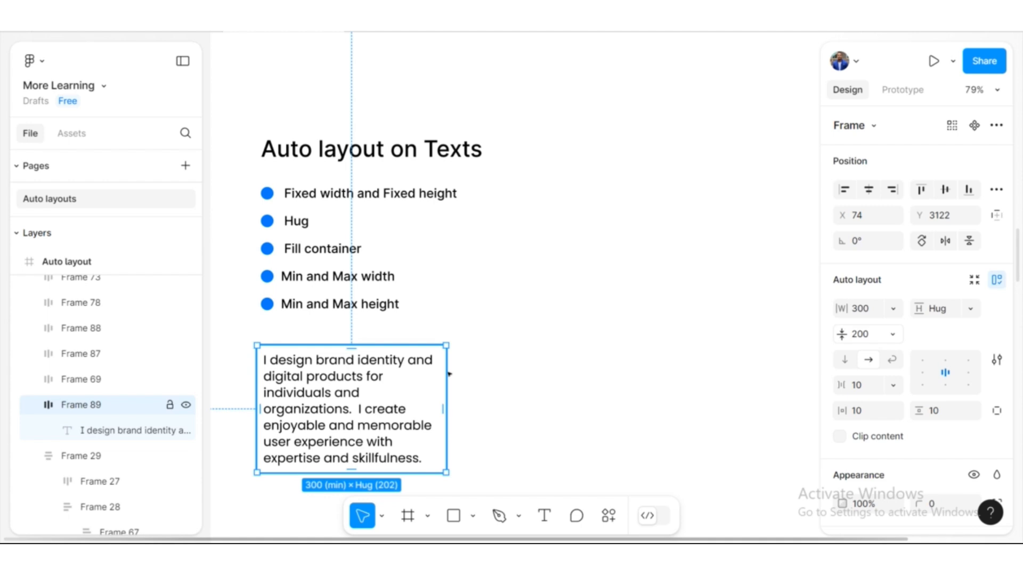
- Remove the minimum width from the paragraph's auto layout frame
click(895, 310)
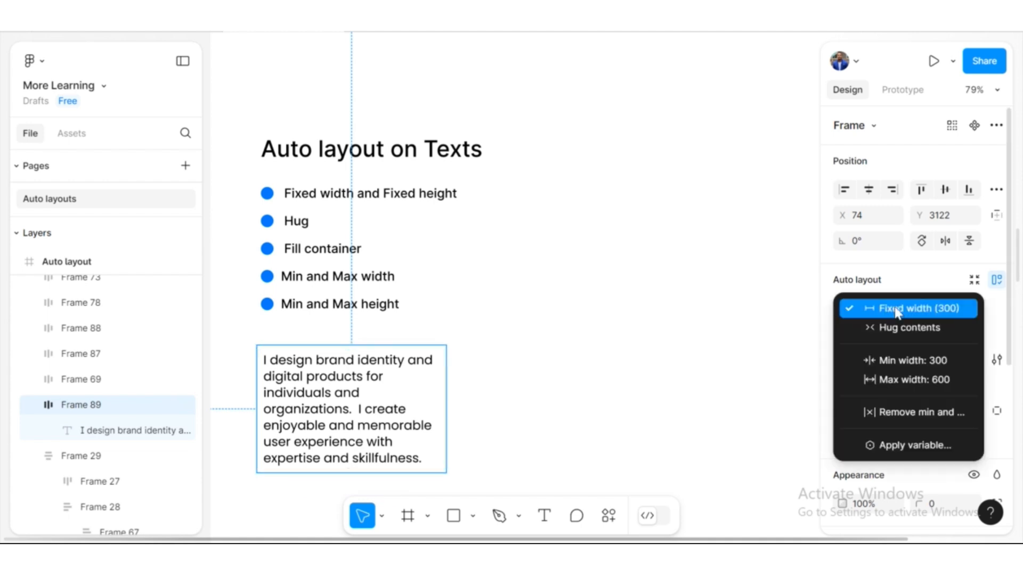
click(906, 361)
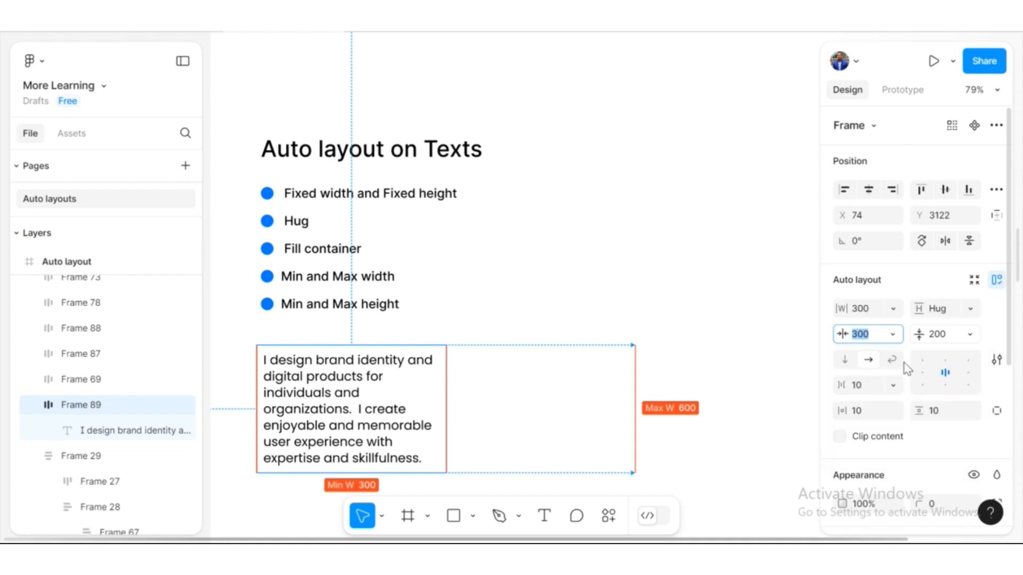
key(BackSpace)
key(Return)
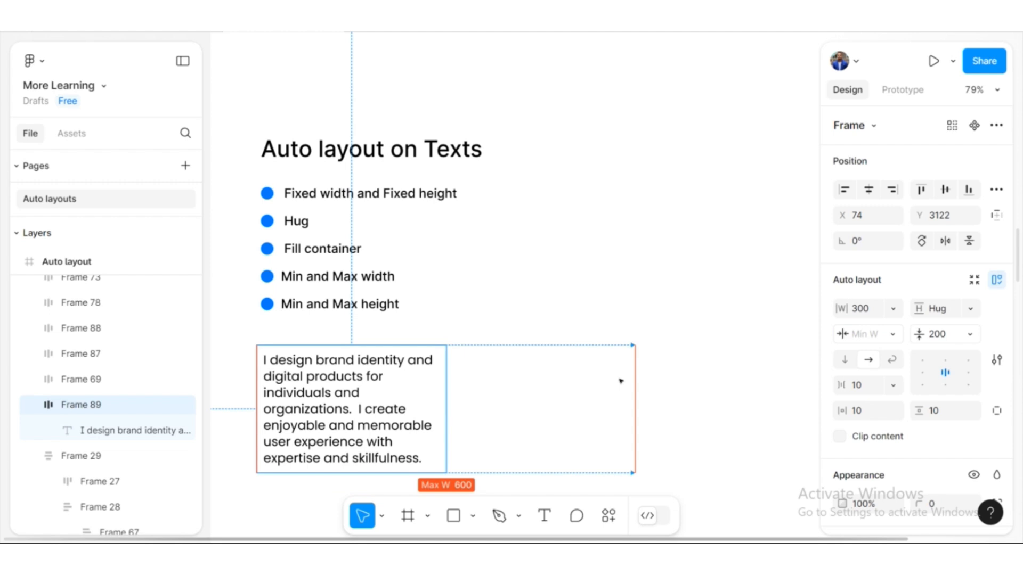
- Narrow the paragraph's frame to about 205, widen it to about 577, and stretch it to its maximum width of 600
drag(431, 388, 371, 393)
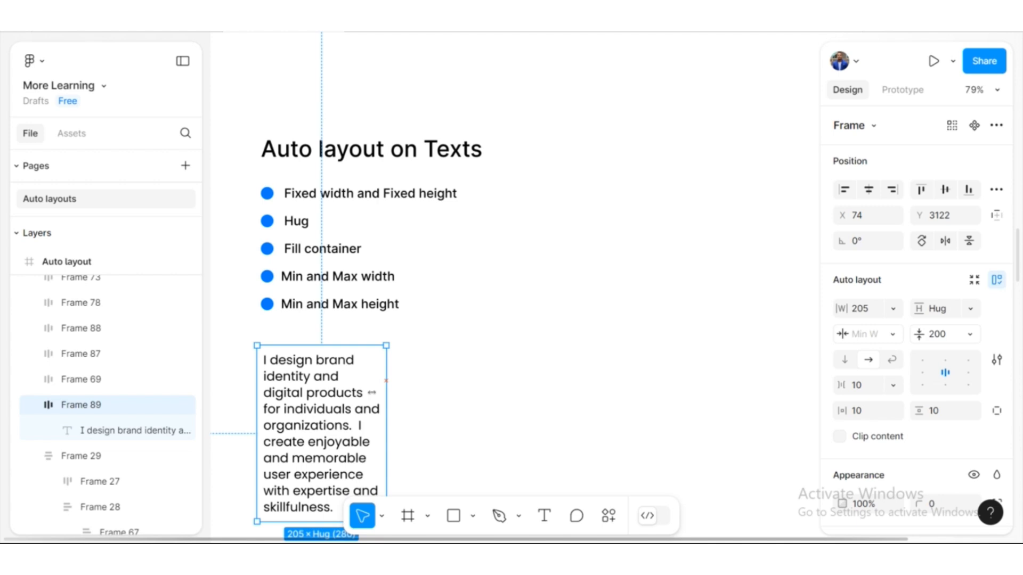
drag(374, 392, 605, 388)
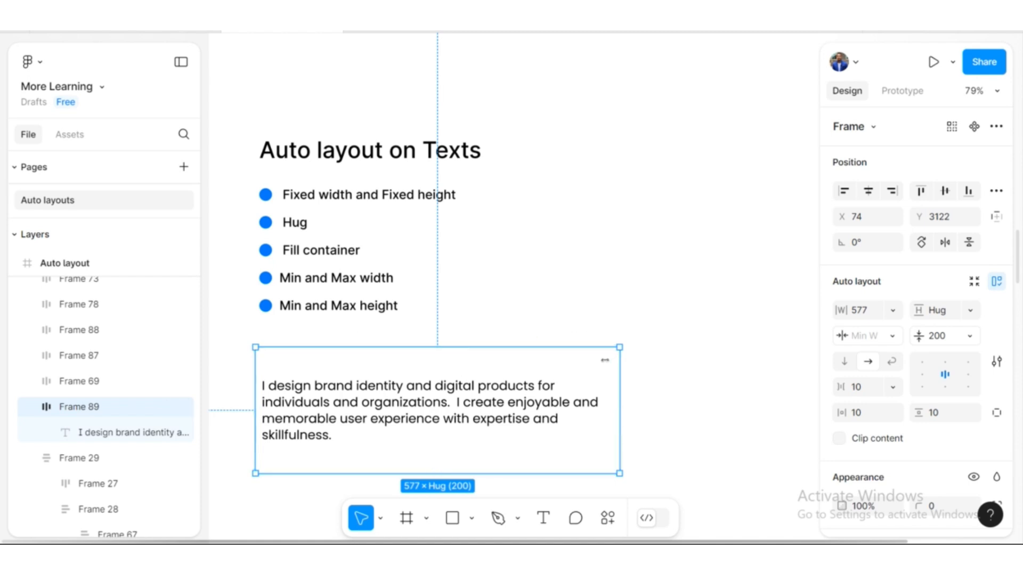
drag(605, 359, 675, 383)
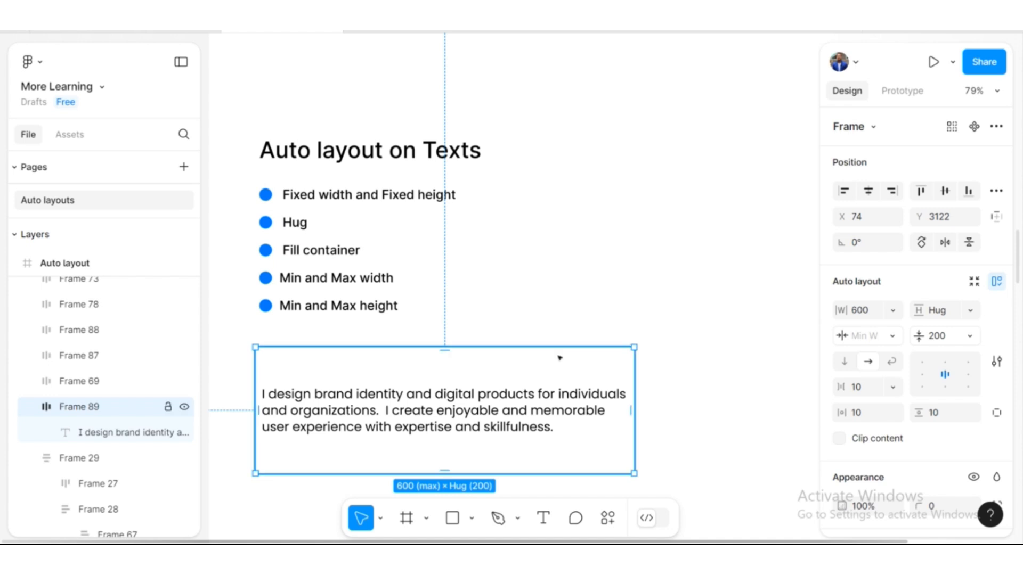
- Examine the Auto layout with Card section, including its profile card and the Warping bullet's auto layout settings
scroll(560, 356, down, 1)
scroll(560, 357, down, 8)
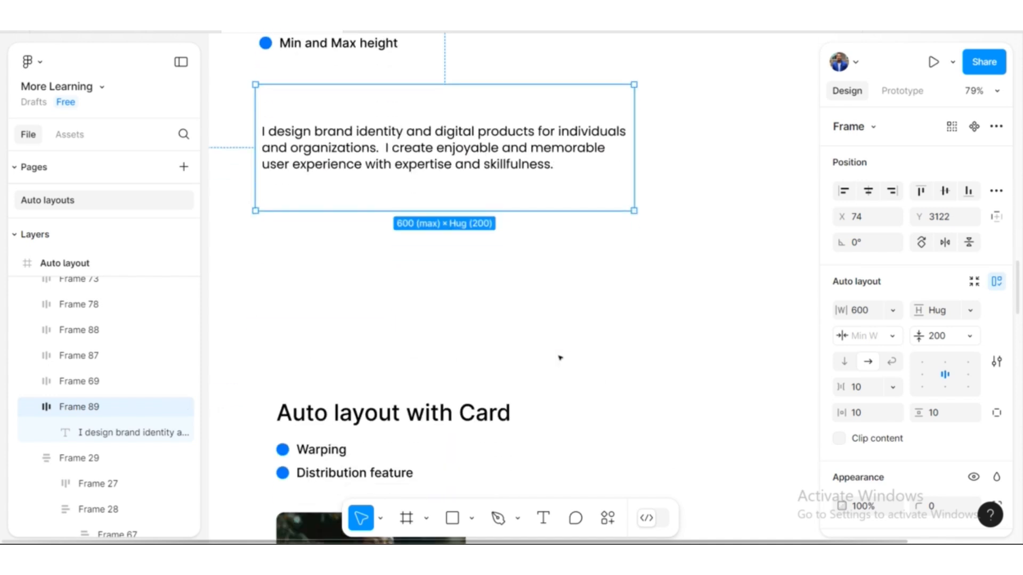
scroll(559, 357, down, 6)
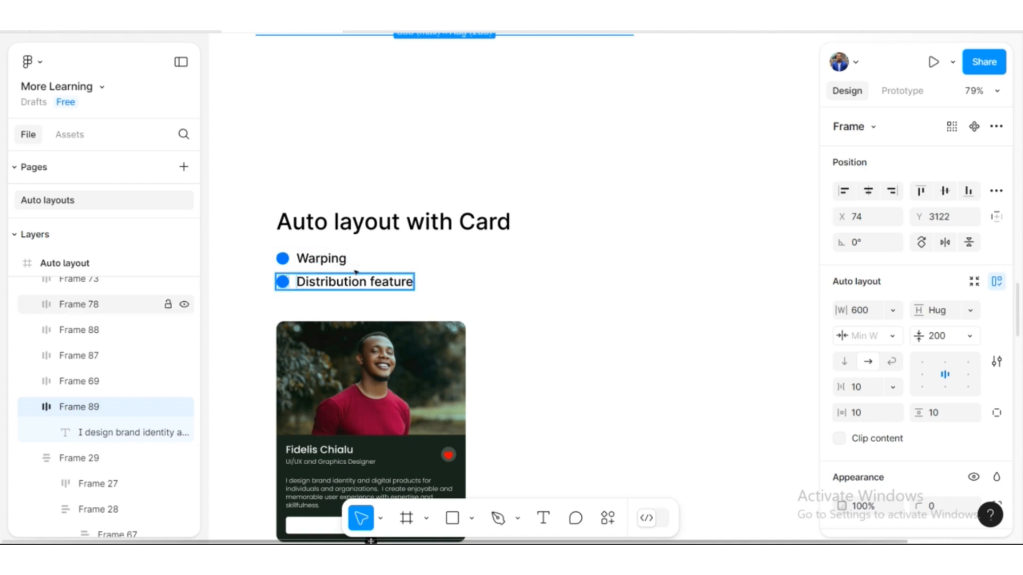
scroll(356, 271, down, 1)
scroll(356, 272, down, 3)
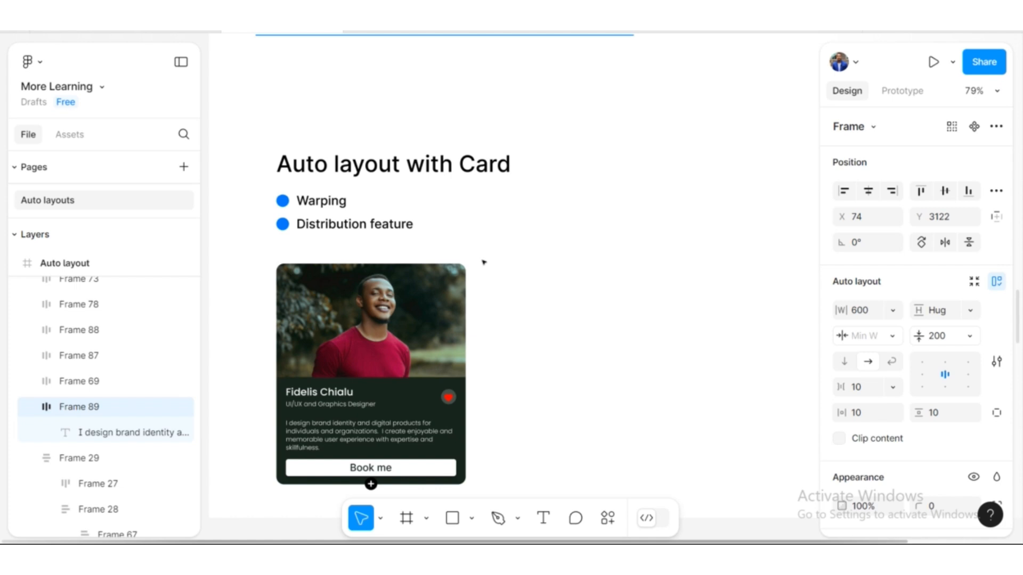
scroll(483, 263, down, 2)
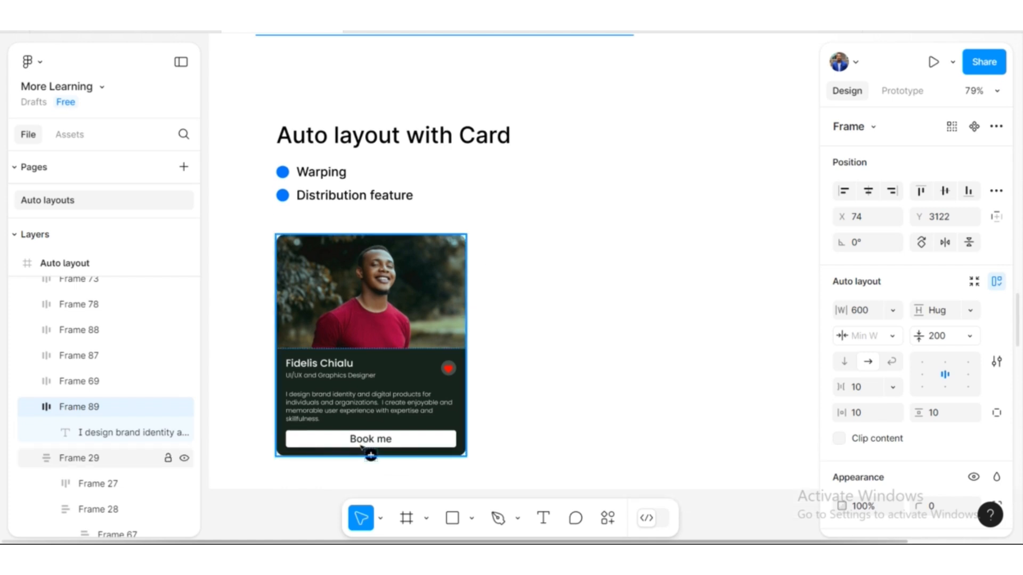
scroll(371, 455, up, 5)
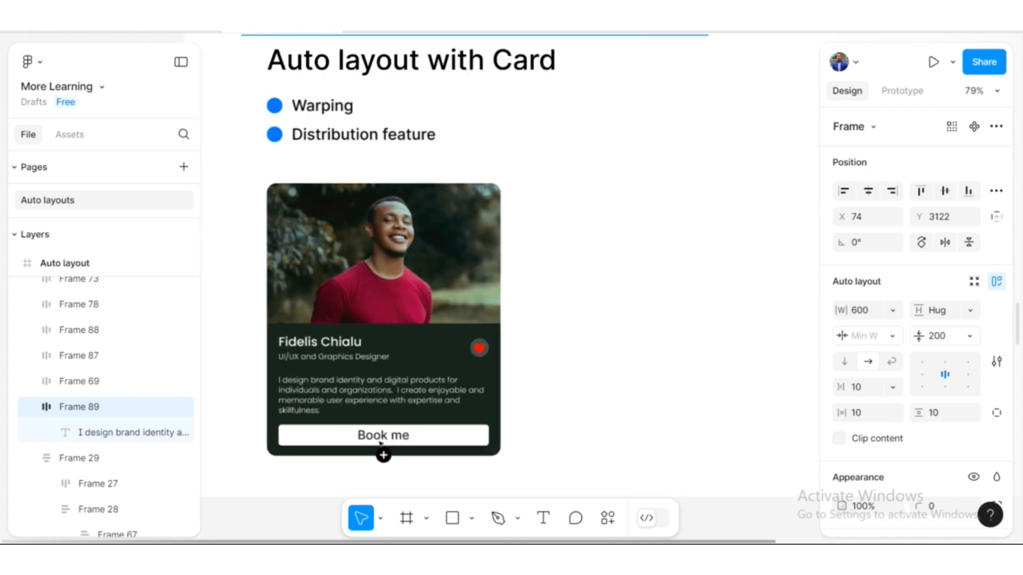
scroll(371, 446, down, 5)
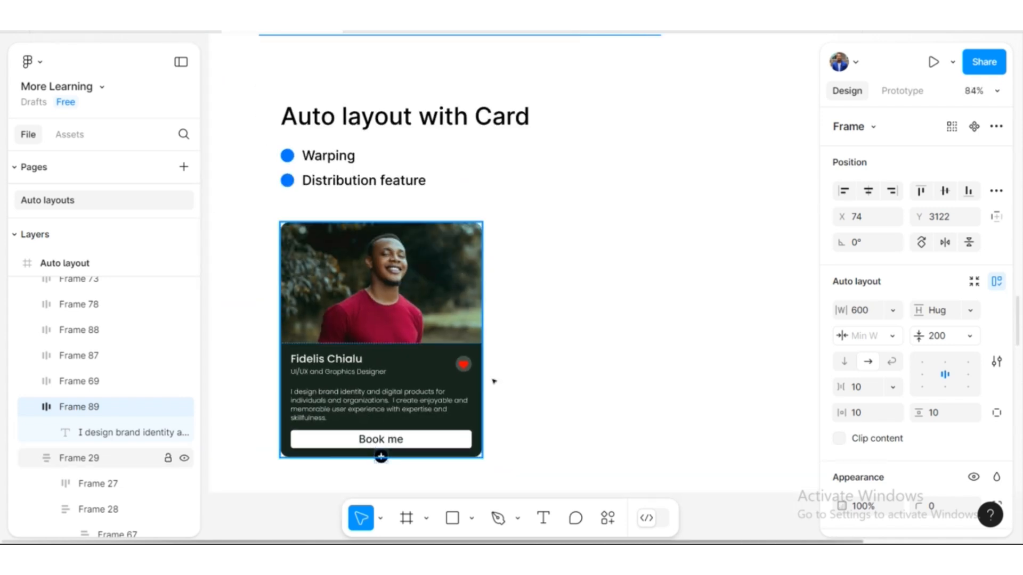
click(302, 143)
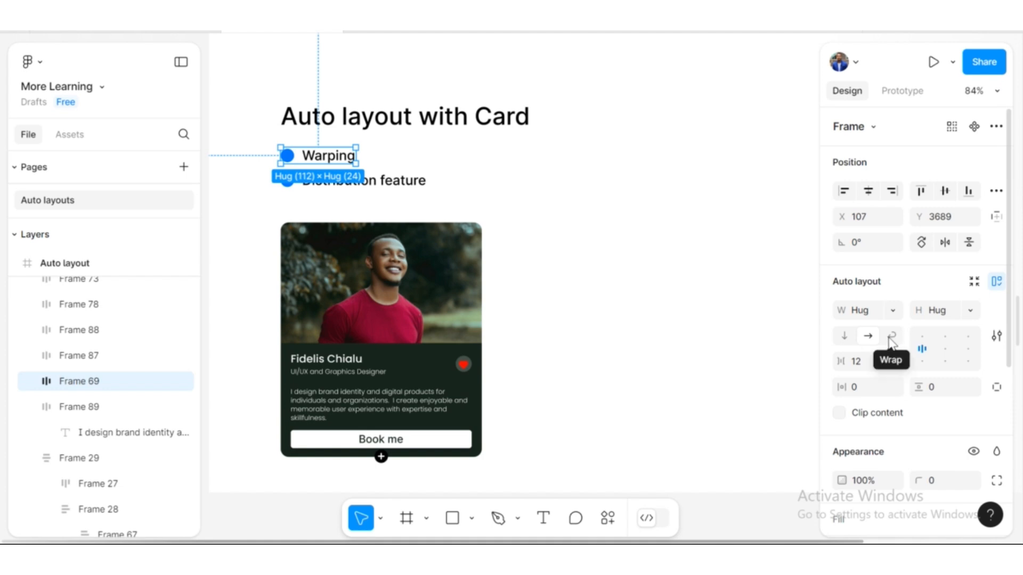
- Test the profile card's responsiveness by widening it to about 673, narrowing it to about 282, and leaving it about 289 wide
click(419, 268)
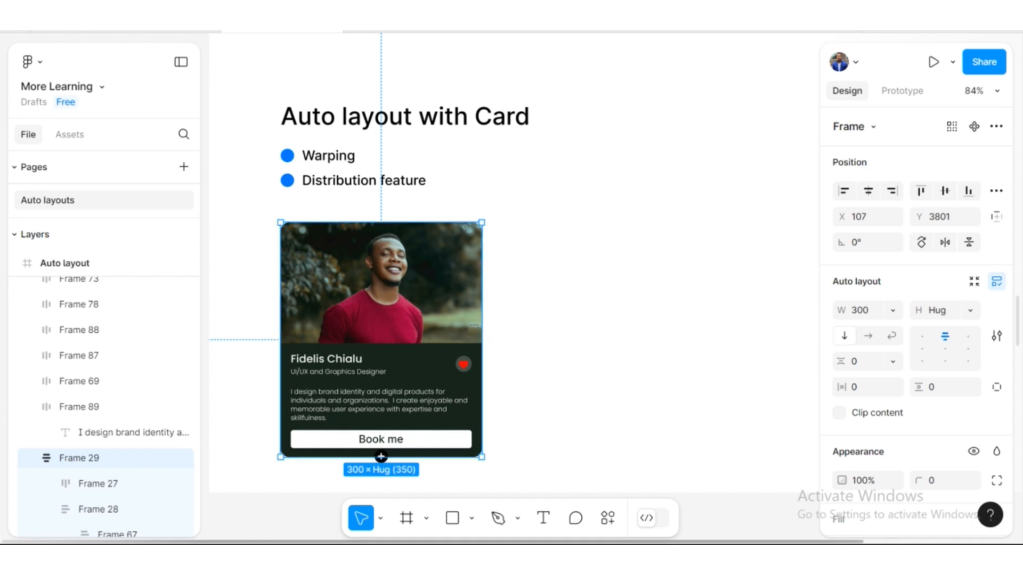
drag(487, 326, 719, 342)
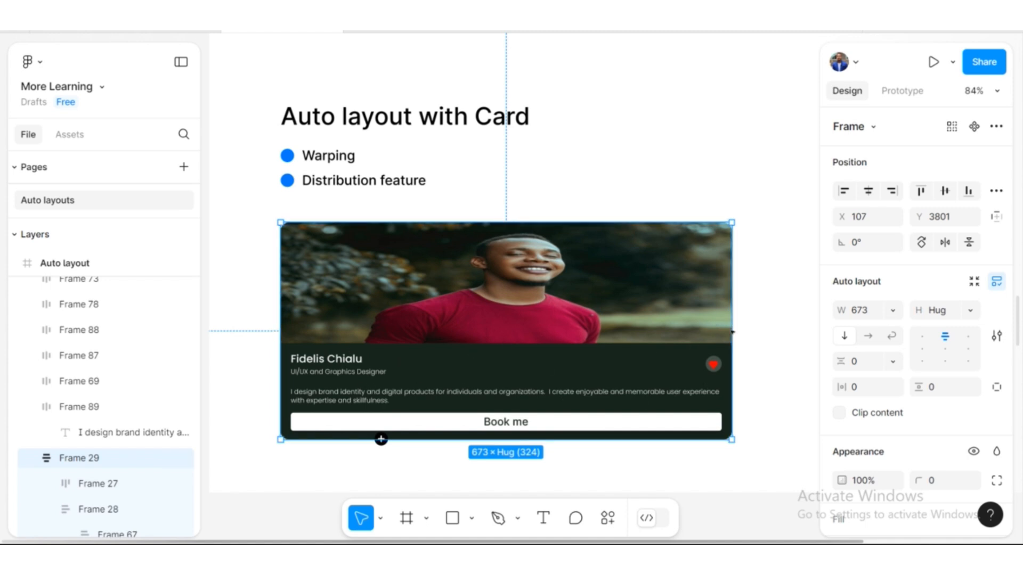
drag(718, 317, 469, 326)
drag(457, 327, 456, 324)
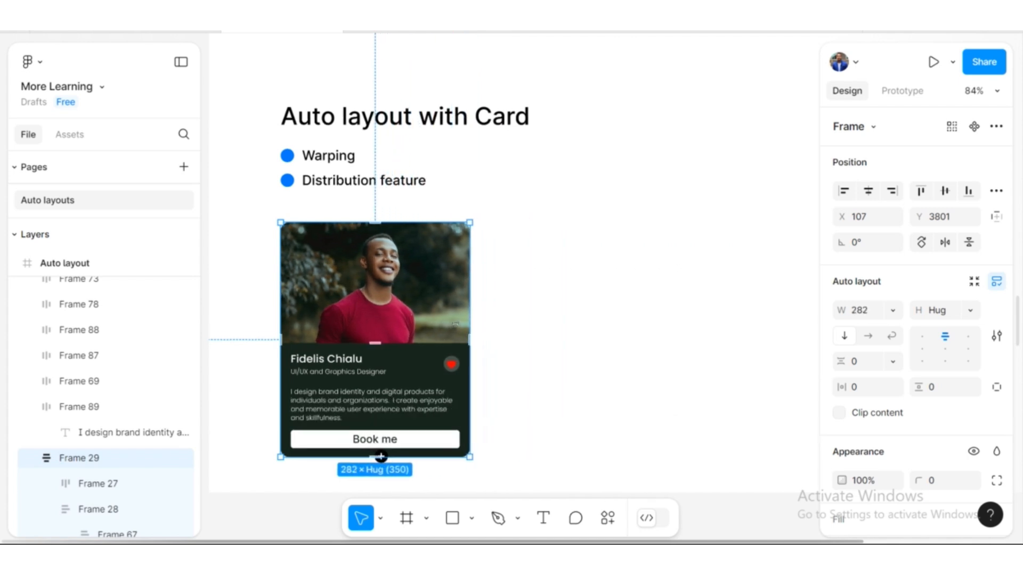
drag(461, 323, 466, 324)
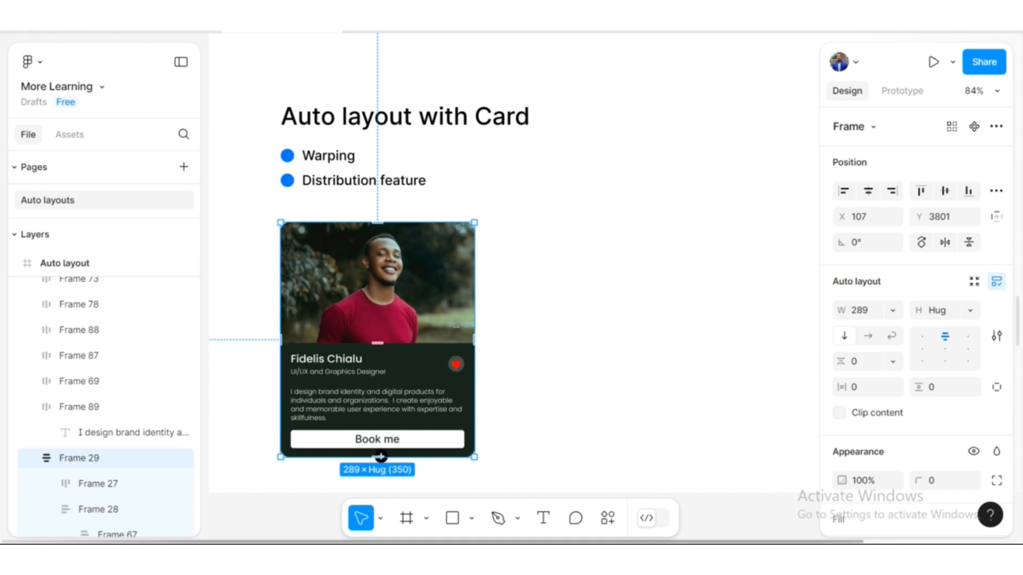
click(893, 311)
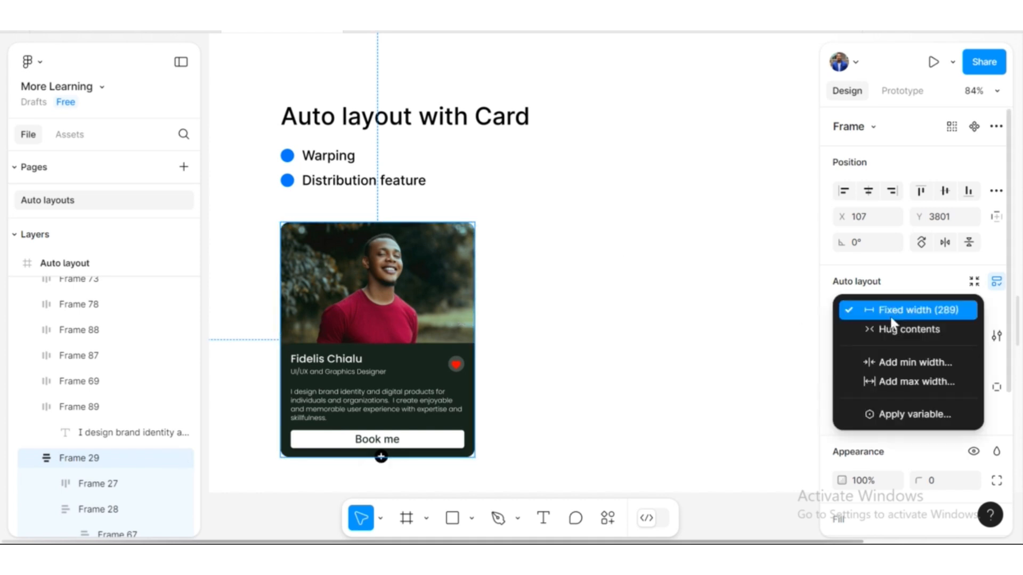
click(901, 287)
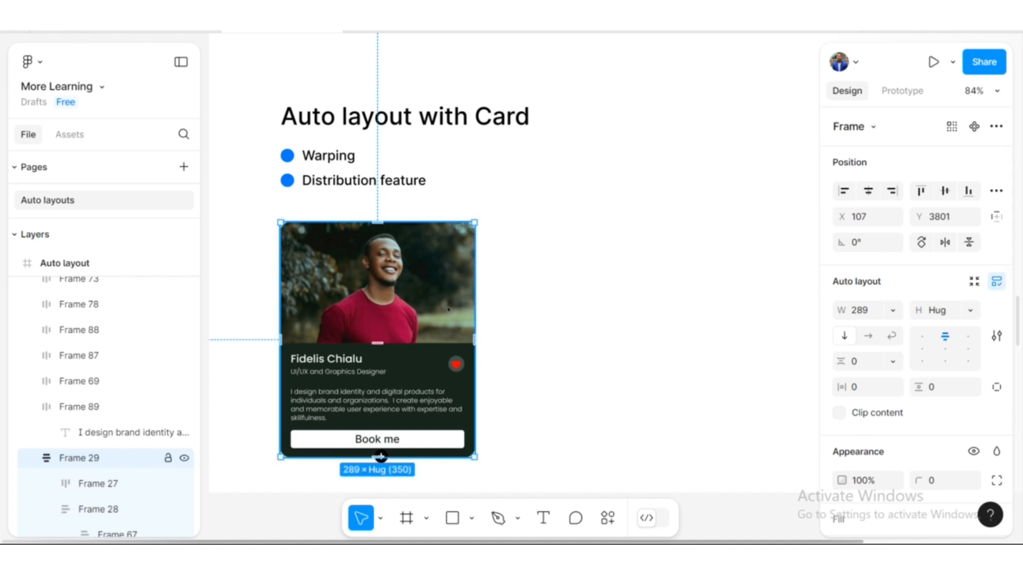
click(483, 312)
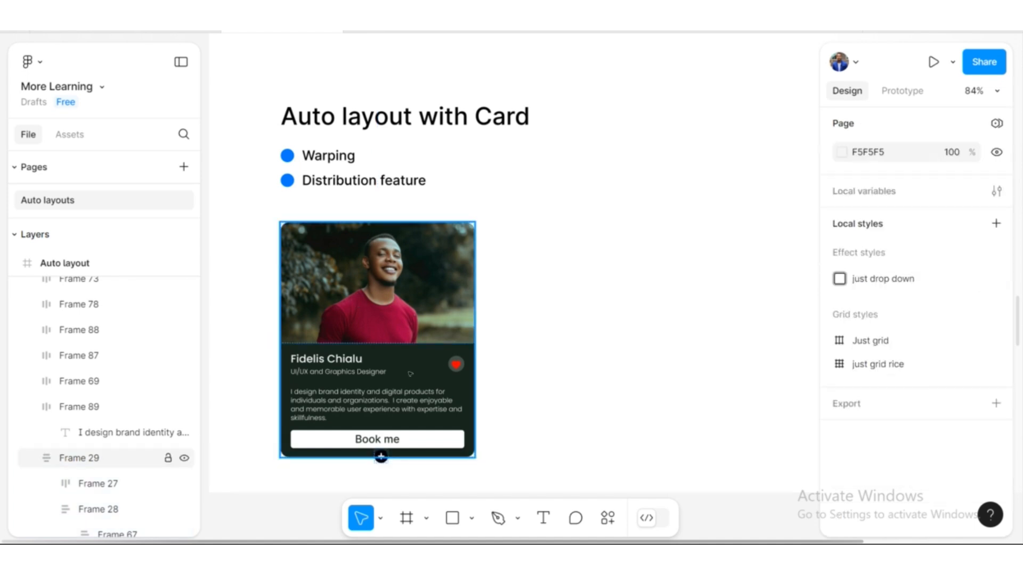
- Examine the auto layout settings of the profile card, its details section, and the row holding the name block and heart
scroll(417, 305, up, 2)
click(335, 234)
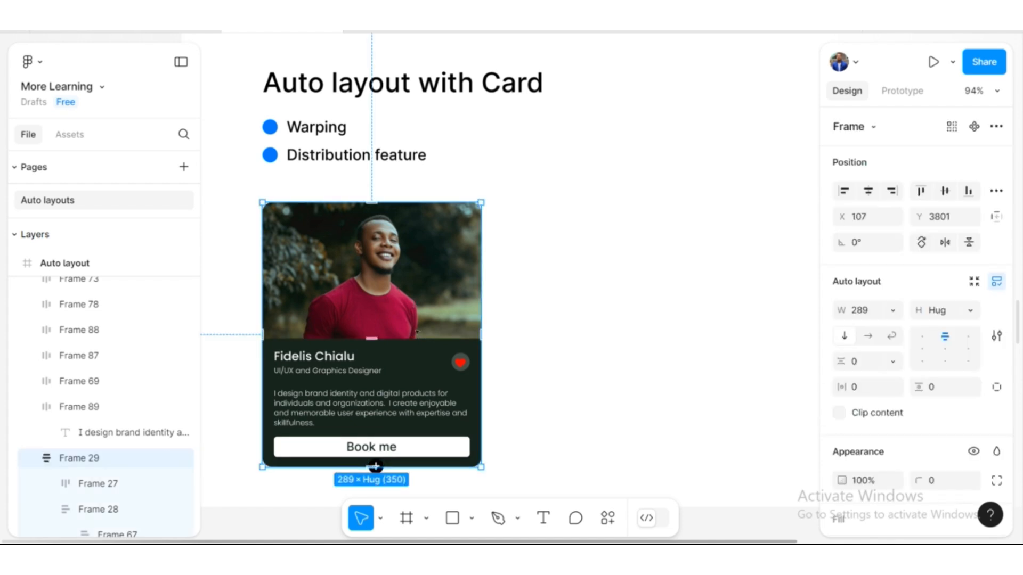
click(343, 359)
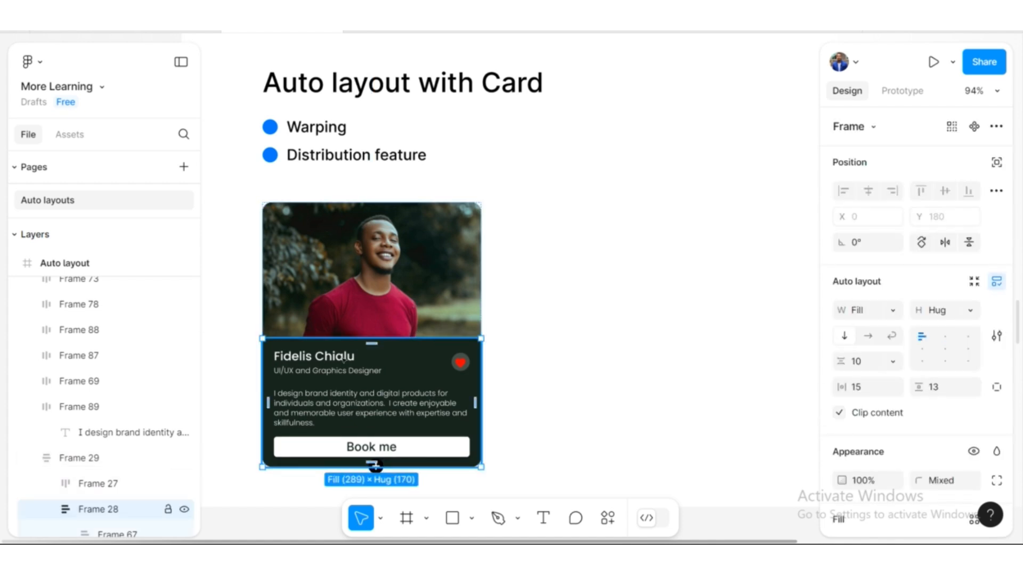
double_click(344, 360)
double_click(344, 360)
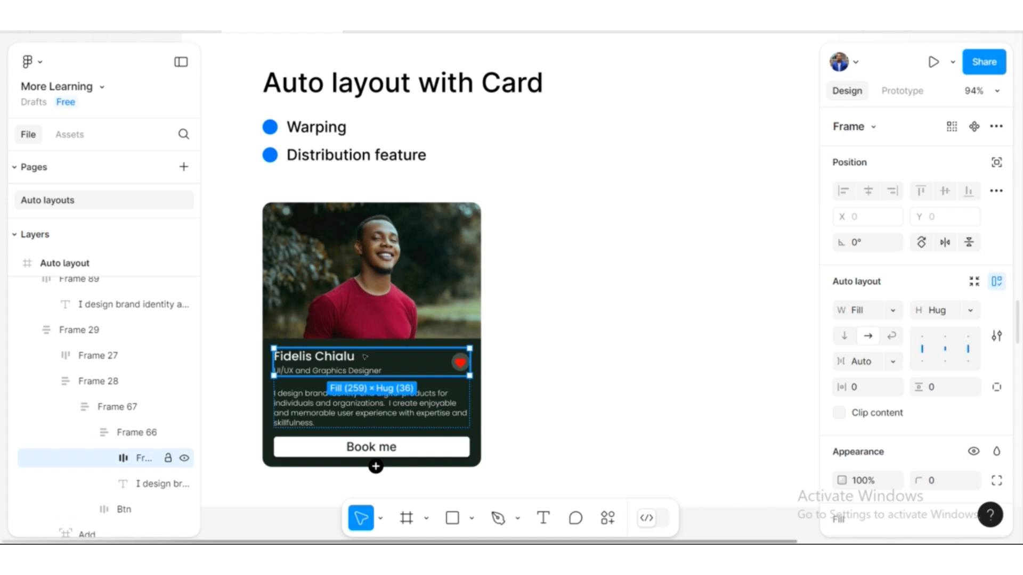
double_click(365, 356)
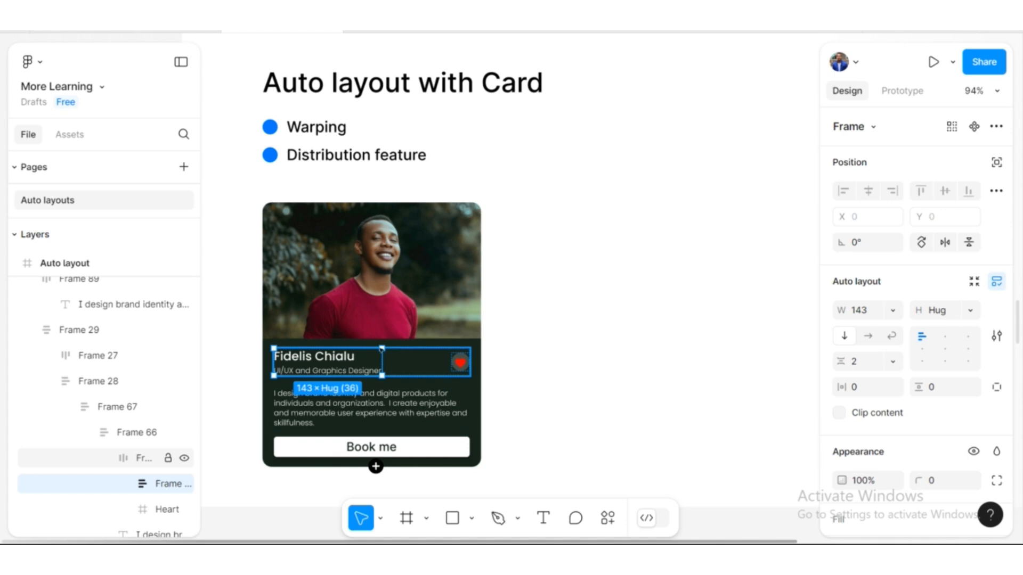
click(420, 350)
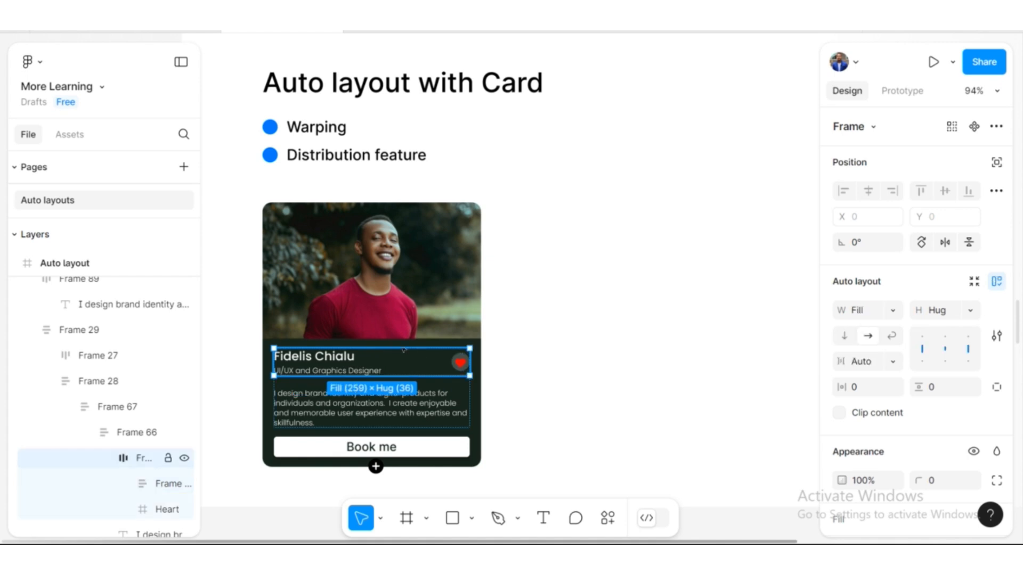
- Compare the layout settings of the card's name block, heart icon, header row, Book me button and details section
click(336, 352)
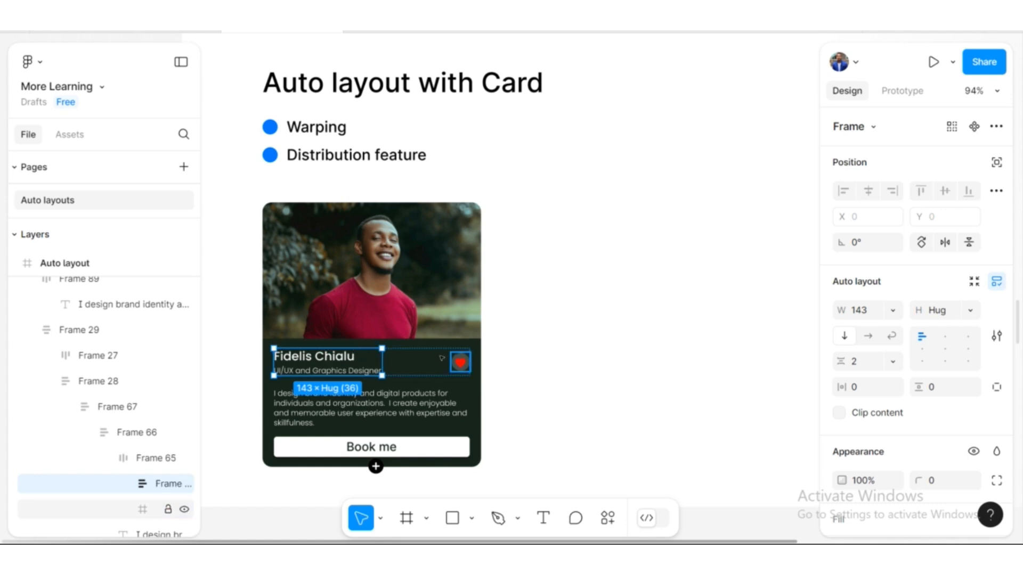
click(459, 362)
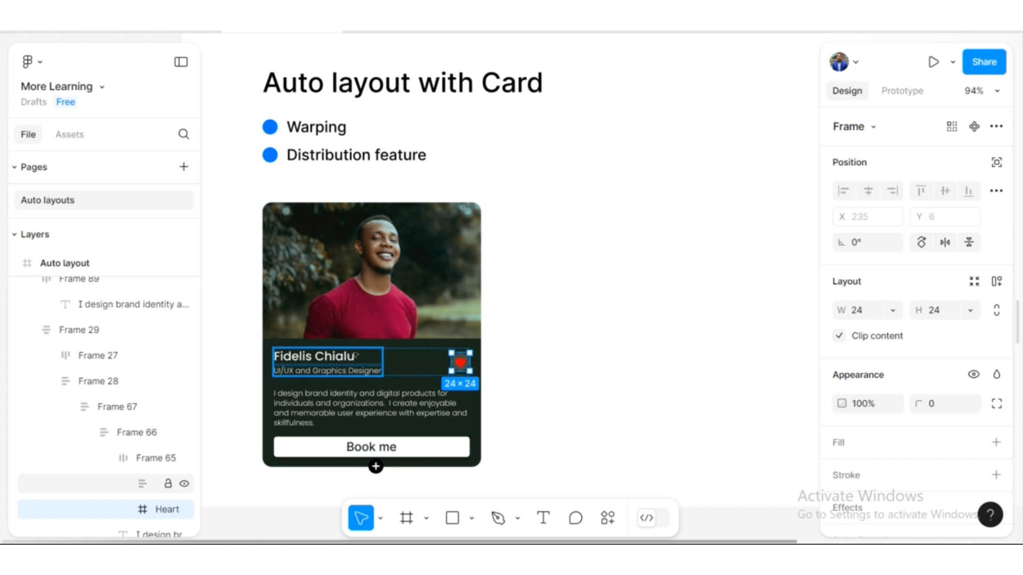
key(shift+a)
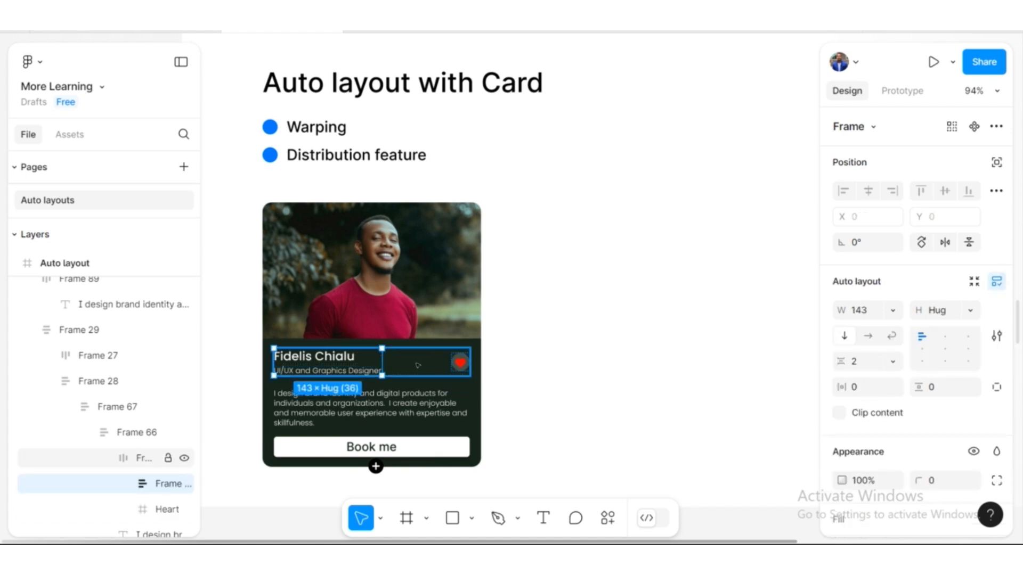
scroll(418, 366, down, 1)
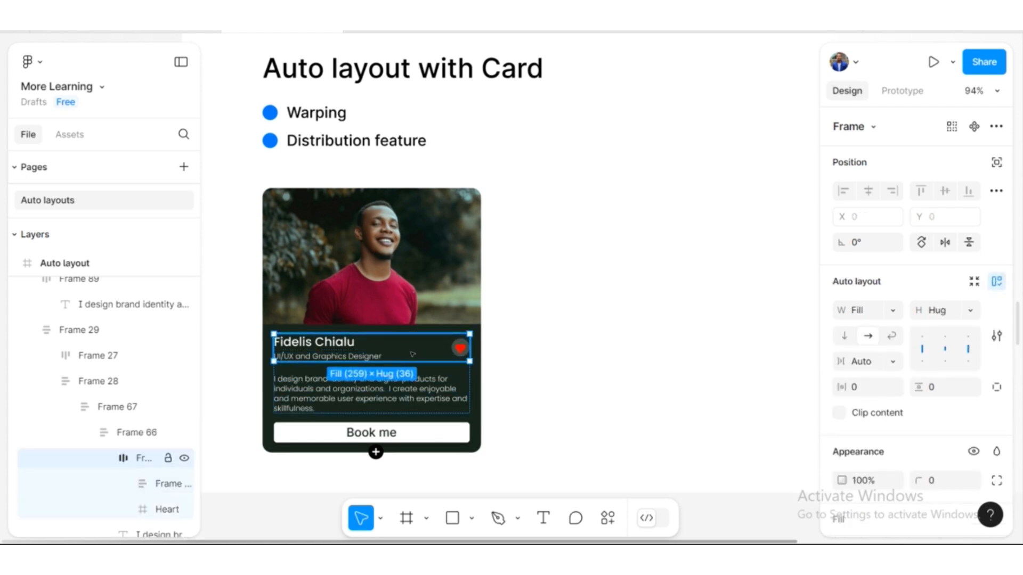
click(420, 349)
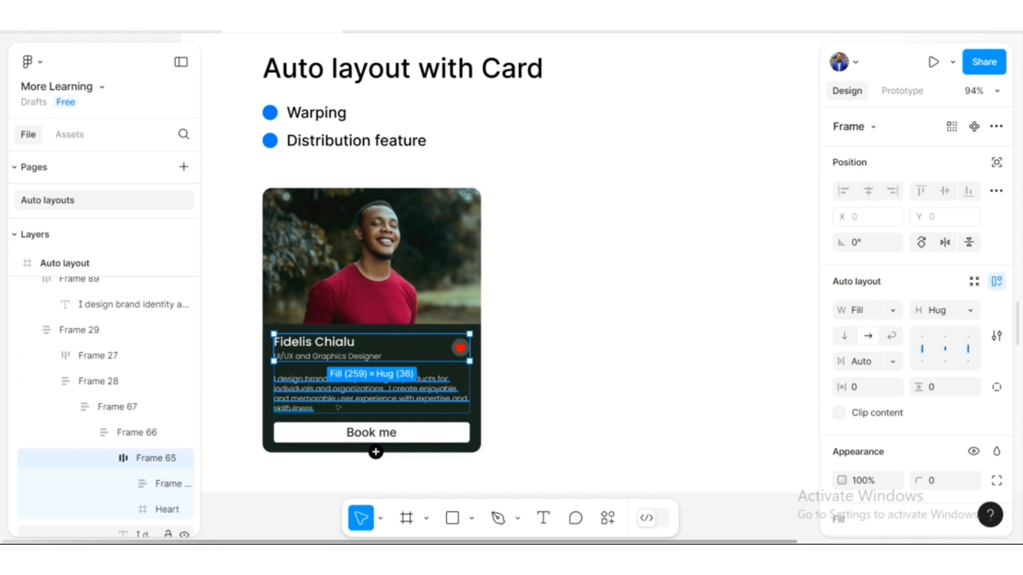
click(344, 419)
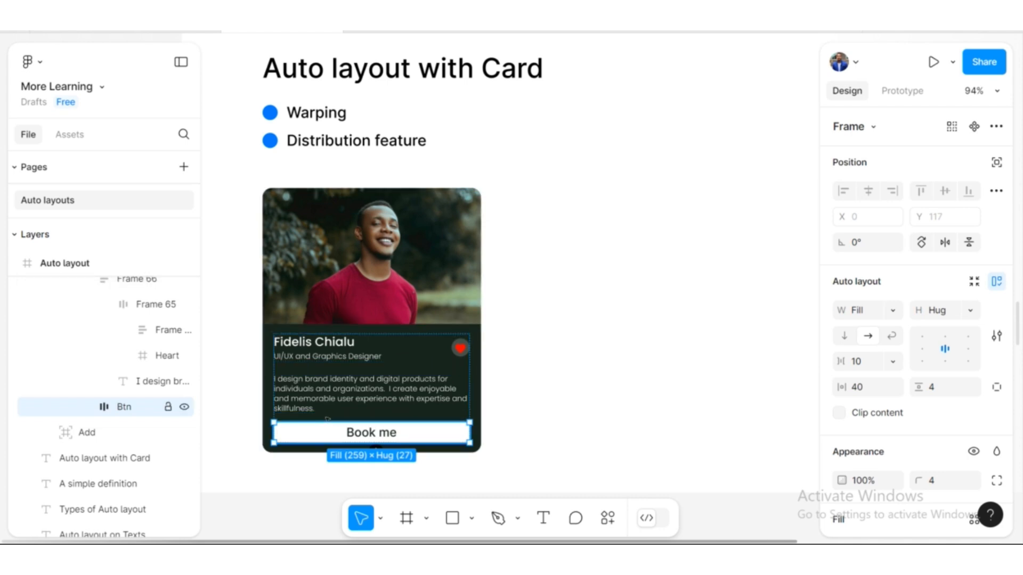
click(472, 348)
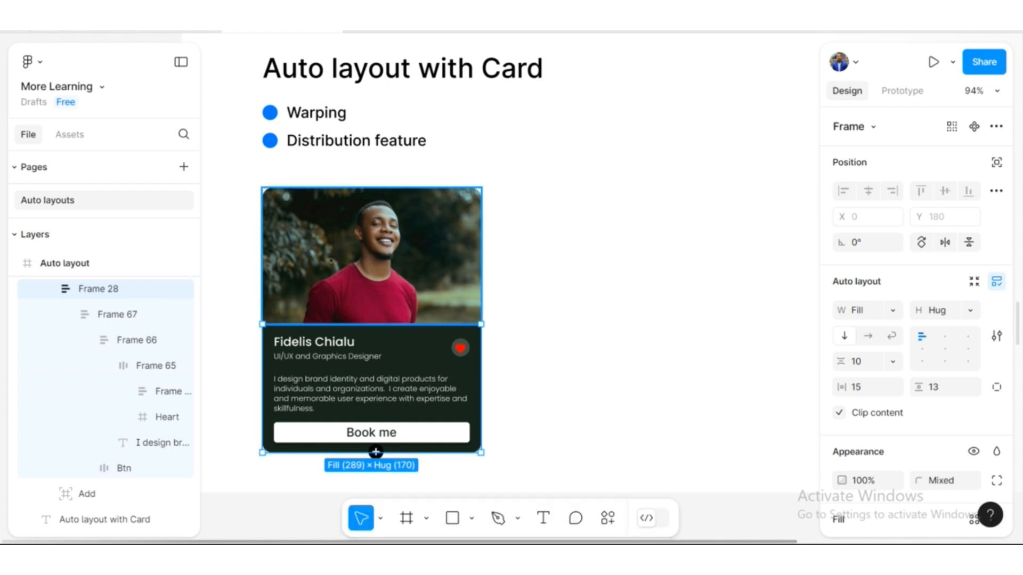
- Select the whole profile card and enclose it in an outer auto layout frame set to wrap
click(494, 196)
drag(466, 178, 439, 364)
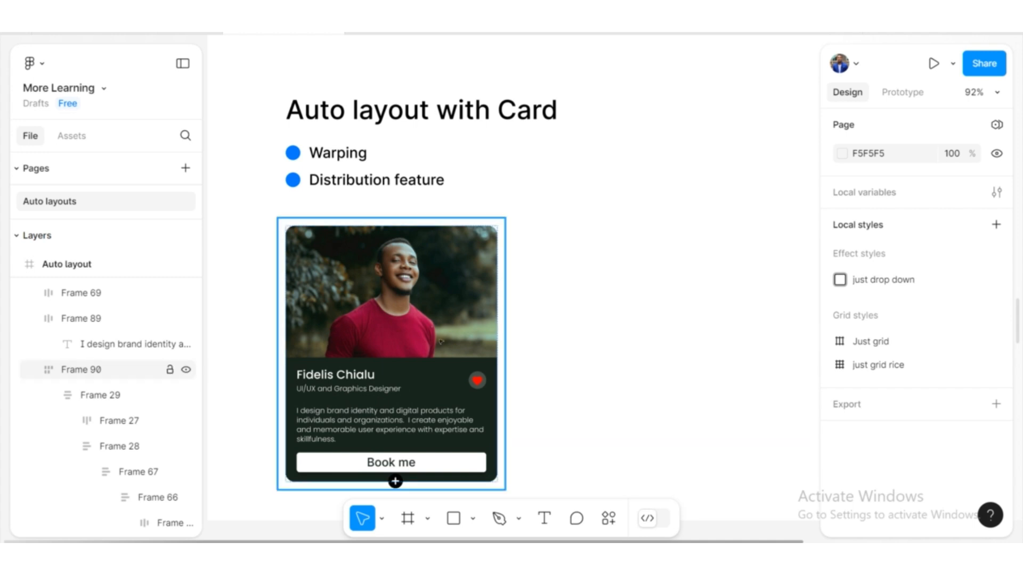
- Compare the outer wrap frame's settings with the card's own, and test the frame's response by narrowing it to about 297
click(395, 482)
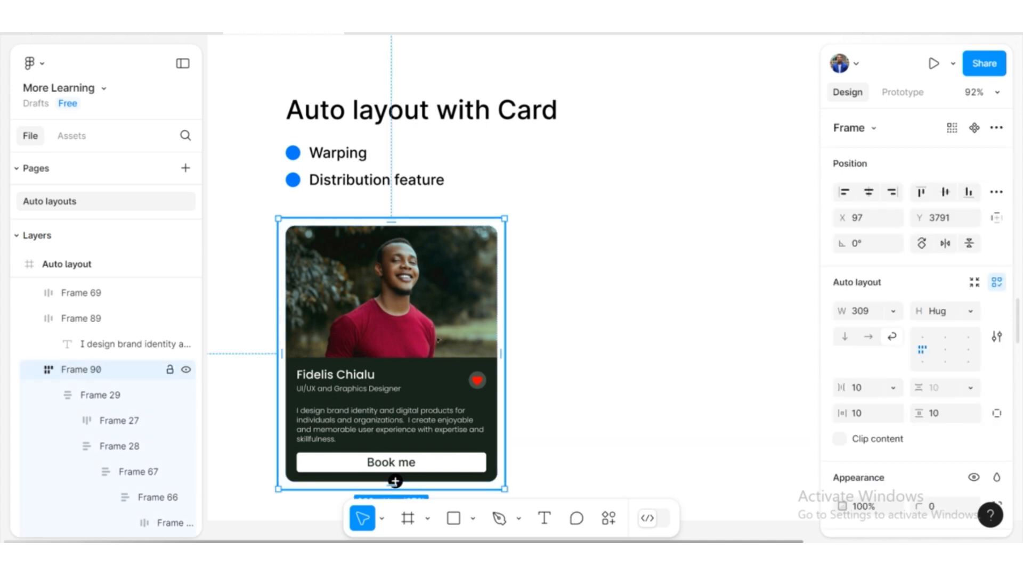
click(395, 481)
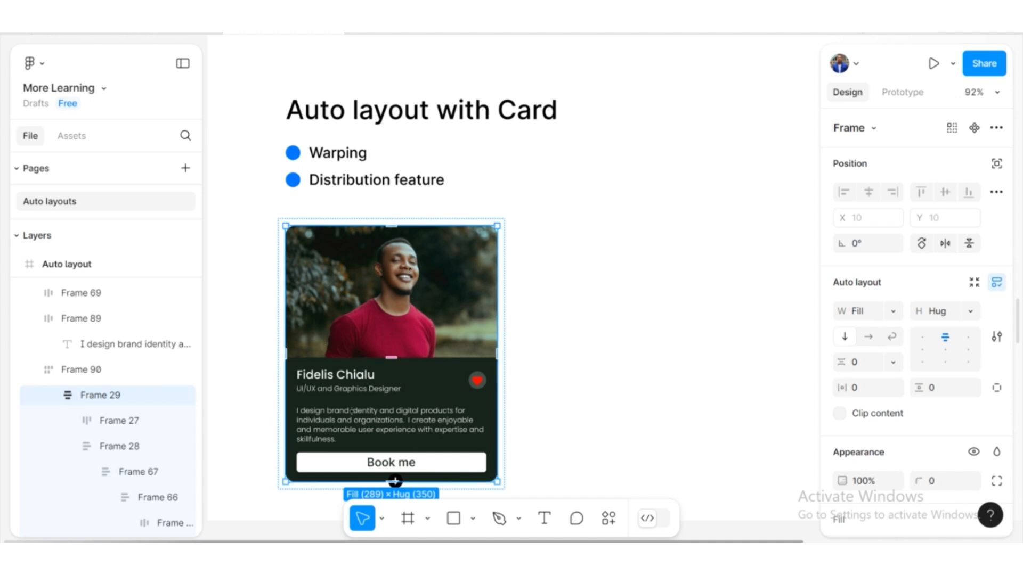
click(495, 309)
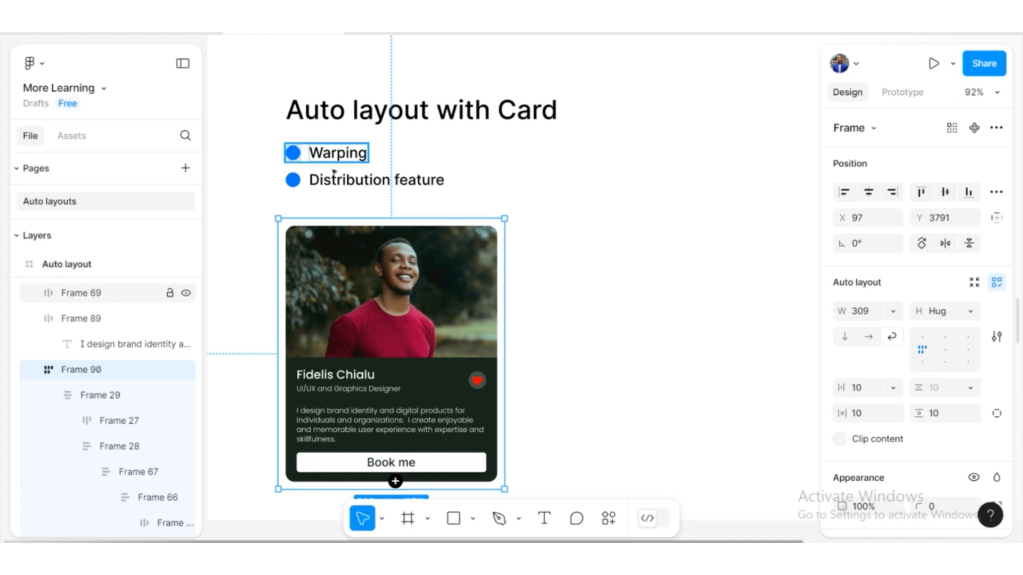
click(453, 288)
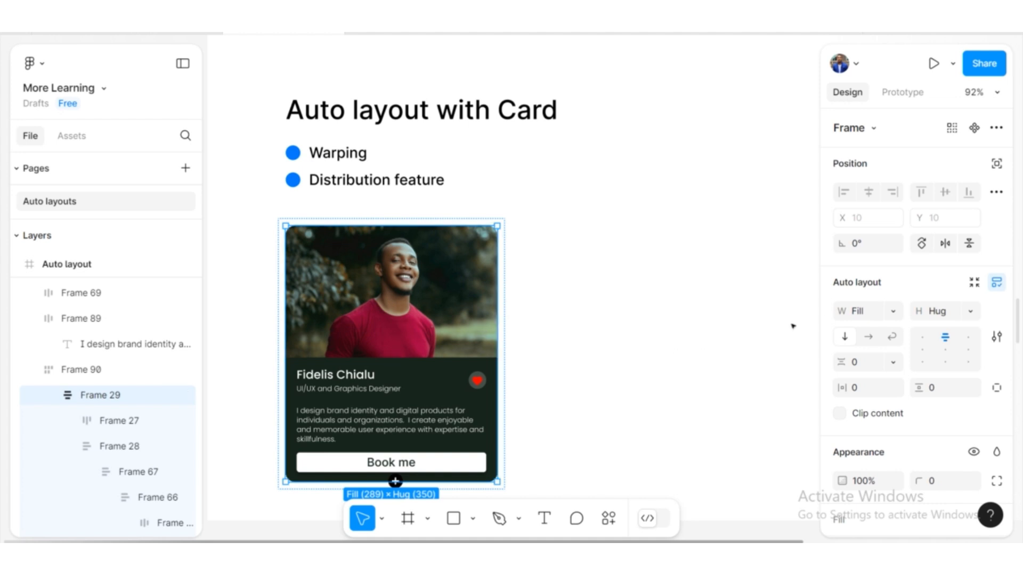
click(493, 259)
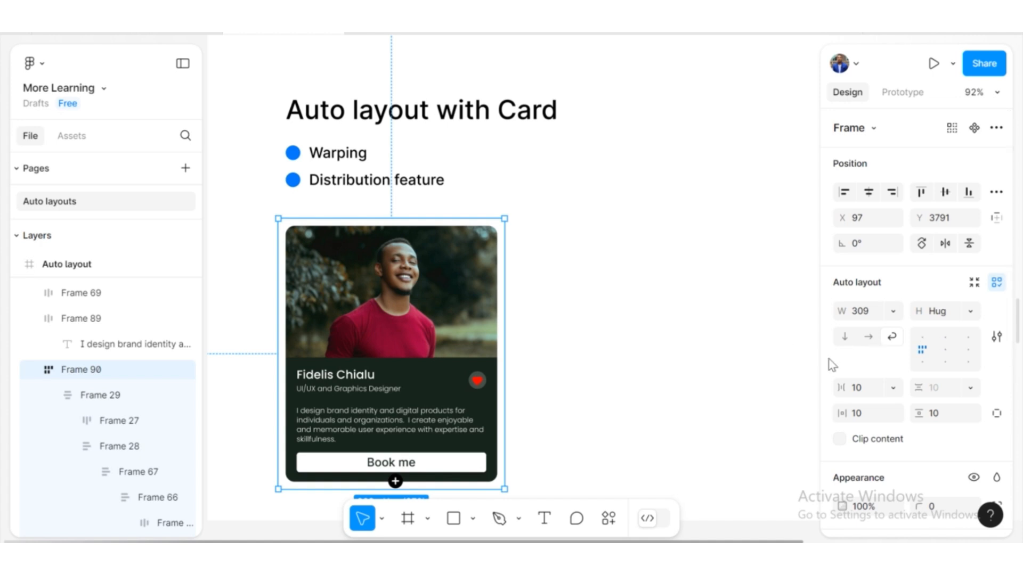
drag(500, 357, 496, 416)
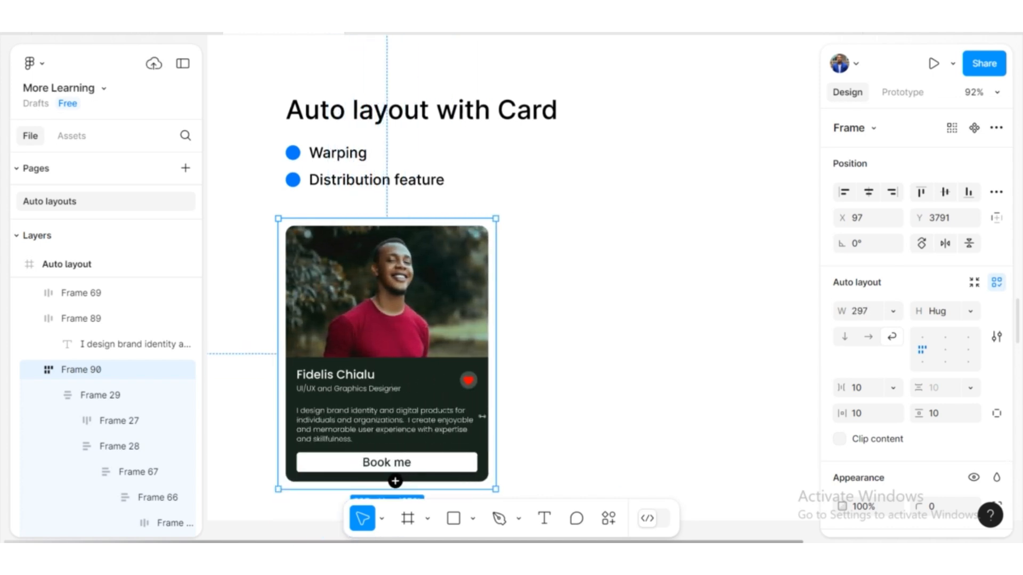
click(564, 383)
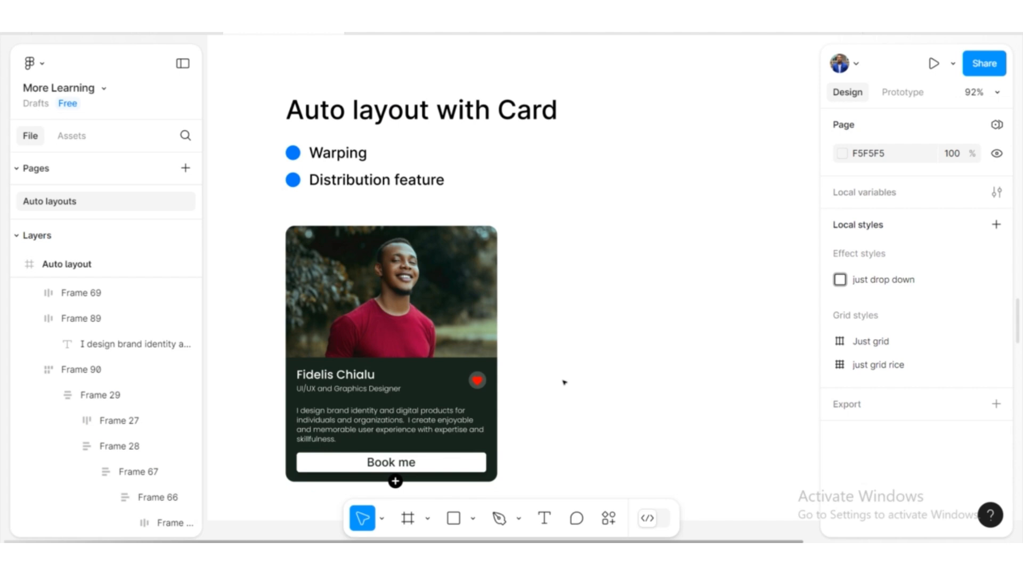
- Add the text "Button" in the empty area beside the profile card and apply auto layout to it
scroll(563, 346, up, 1)
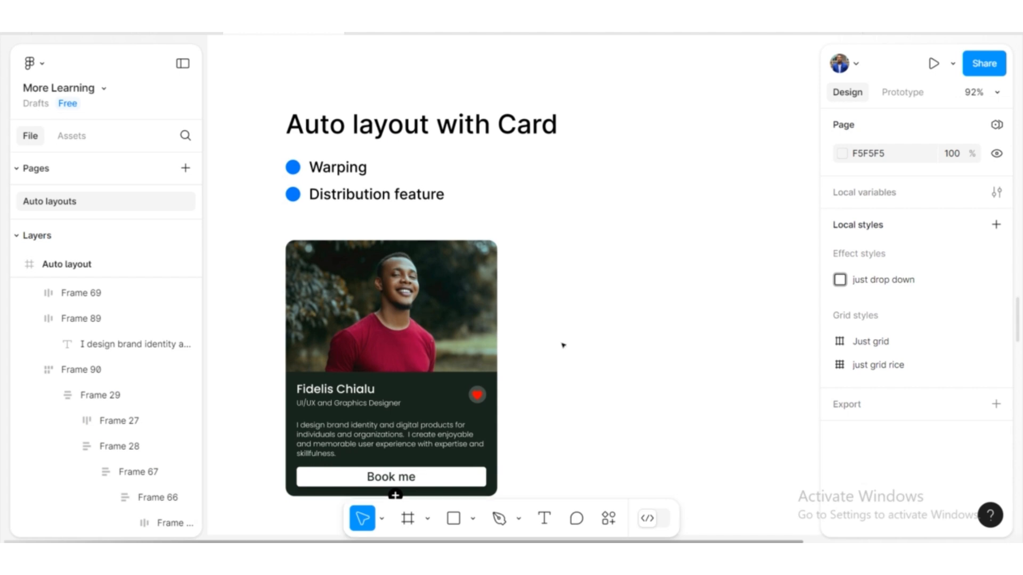
key(t)
click(600, 341)
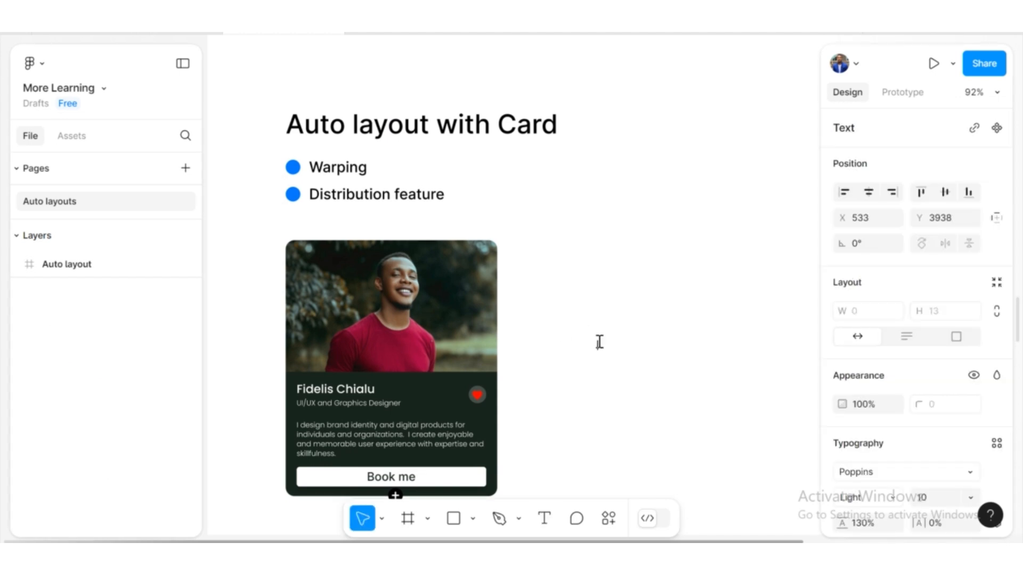
text(Button)
key(Escape)
key(shift+a)
- Set the button label's font size to 24 and its weight to Medium
key(Return)
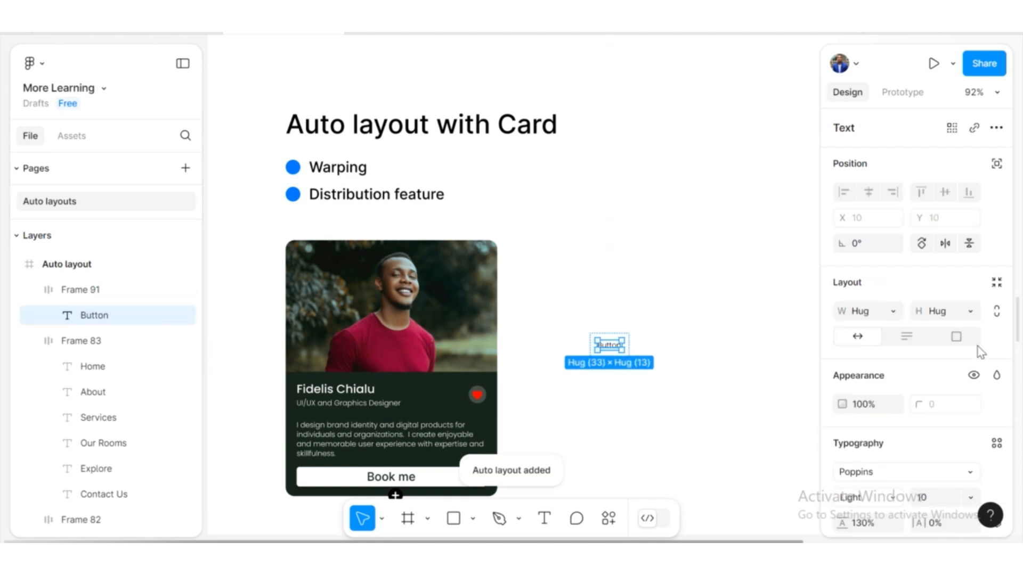
scroll(977, 357, down, 1)
click(970, 418)
click(950, 356)
click(884, 418)
click(896, 233)
- Fill the button's frame with blue 007AFF and colour its label white FFFFFF
key(shift+Return)
click(995, 363)
click(841, 390)
click(686, 466)
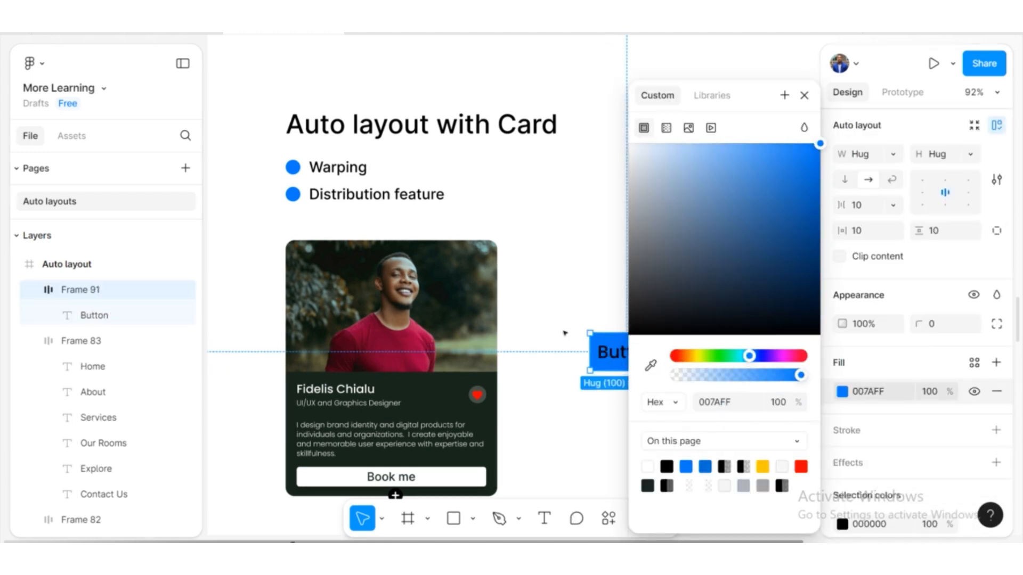
double_click(613, 352)
scroll(865, 418, down, 3)
click(841, 376)
click(804, 95)
- Widen the button's label box to about 210 and centre its text horizontally
drag(664, 352, 751, 352)
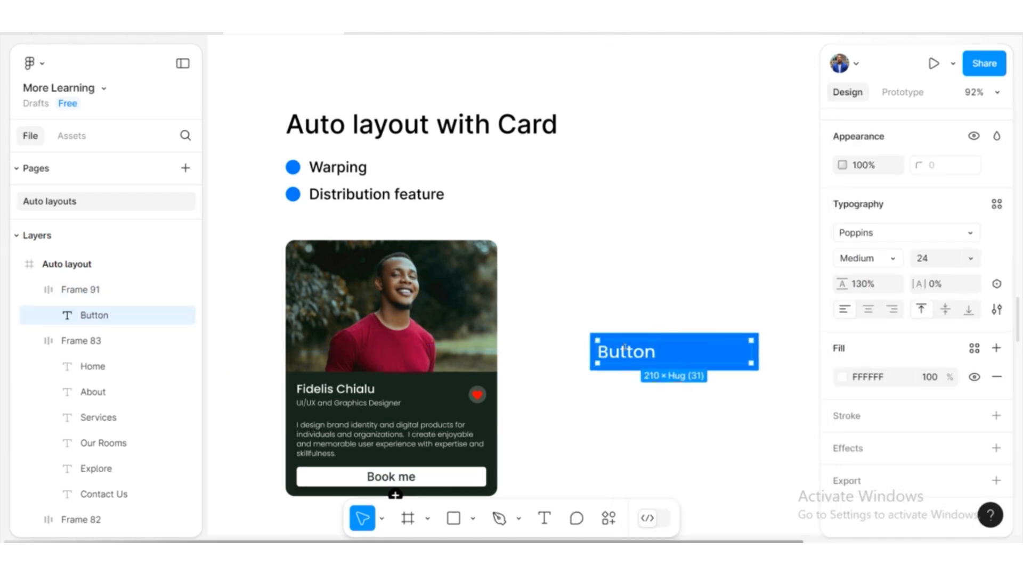
click(868, 309)
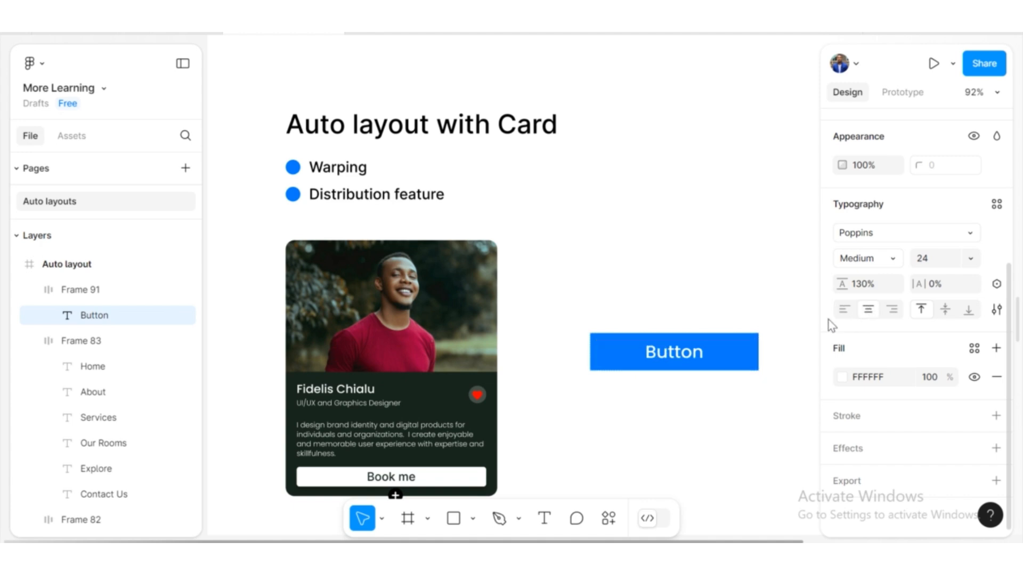
click(688, 276)
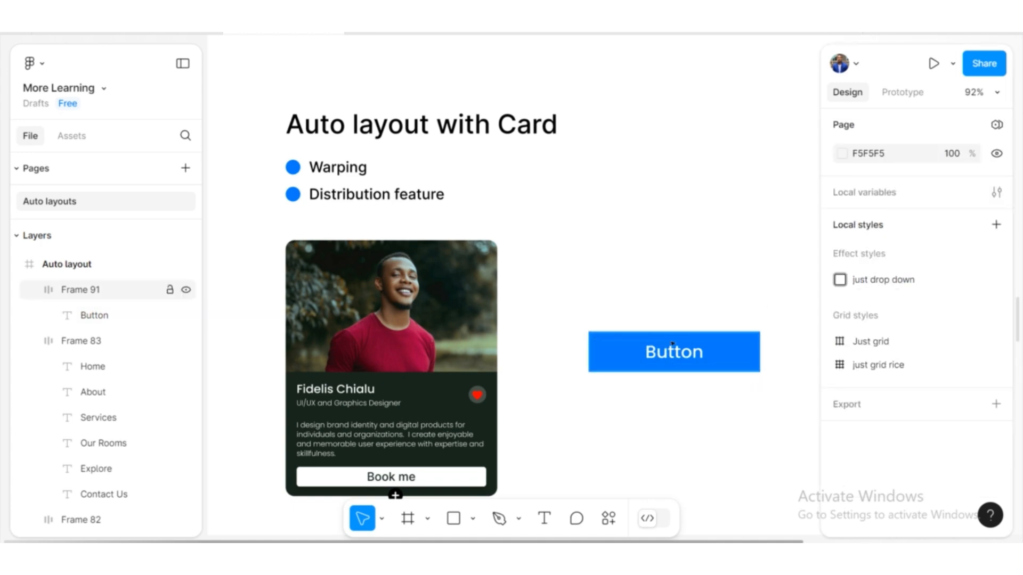
- Duplicate the blue button five times to form two columns of three buttons
click(672, 343)
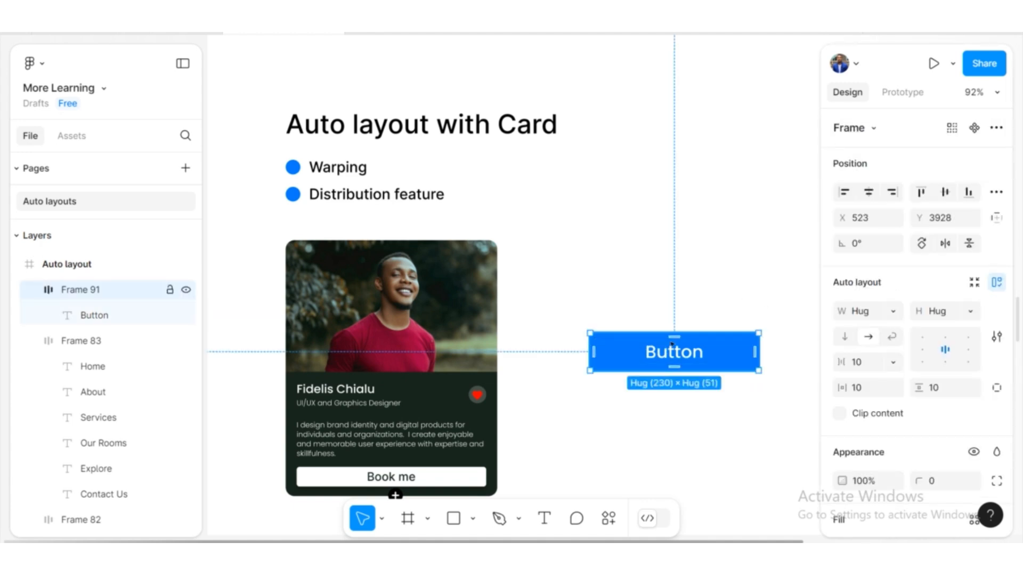
alt+drag(672, 344, 674, 413)
scroll(673, 414, down, 1)
alt+drag(673, 376, 674, 444)
scroll(590, 292, right, 5)
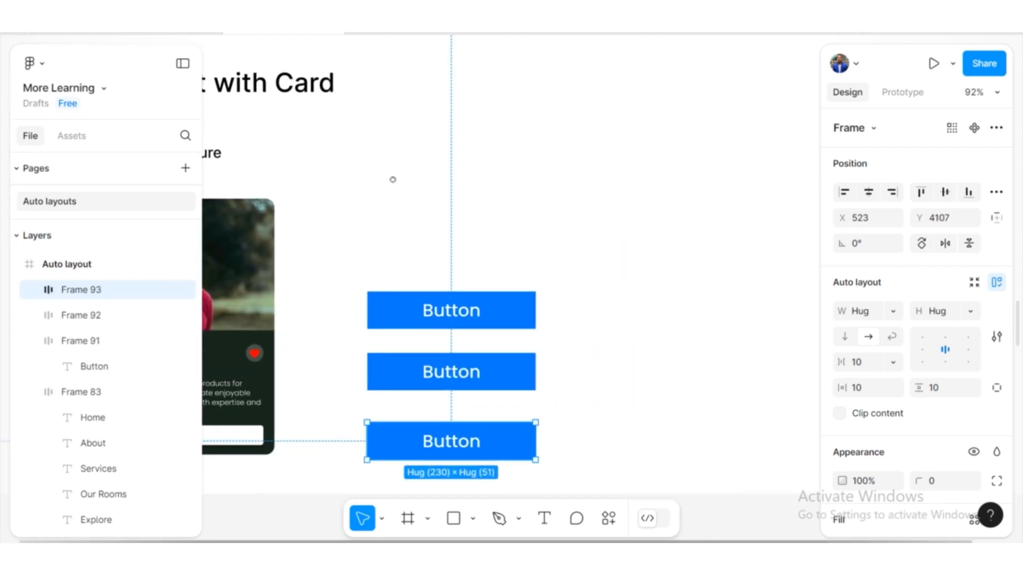
alt+drag(454, 432, 675, 368)
alt+drag(451, 436, 675, 444)
scroll(673, 413, down, 1)
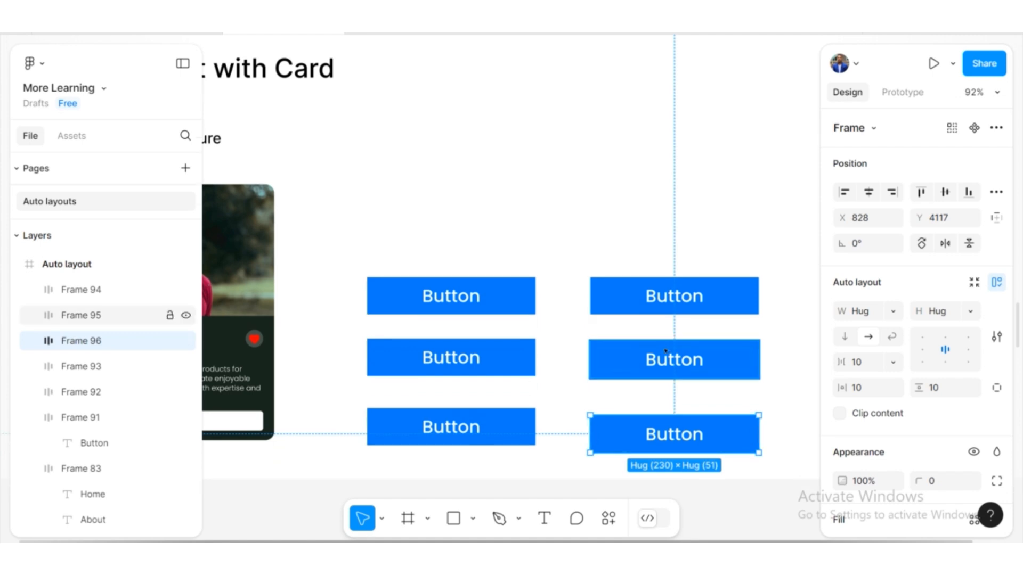
- Enclose all six buttons in one wrapping auto layout frame and narrow it to about 287 so they stack in one column
drag(348, 206, 766, 482)
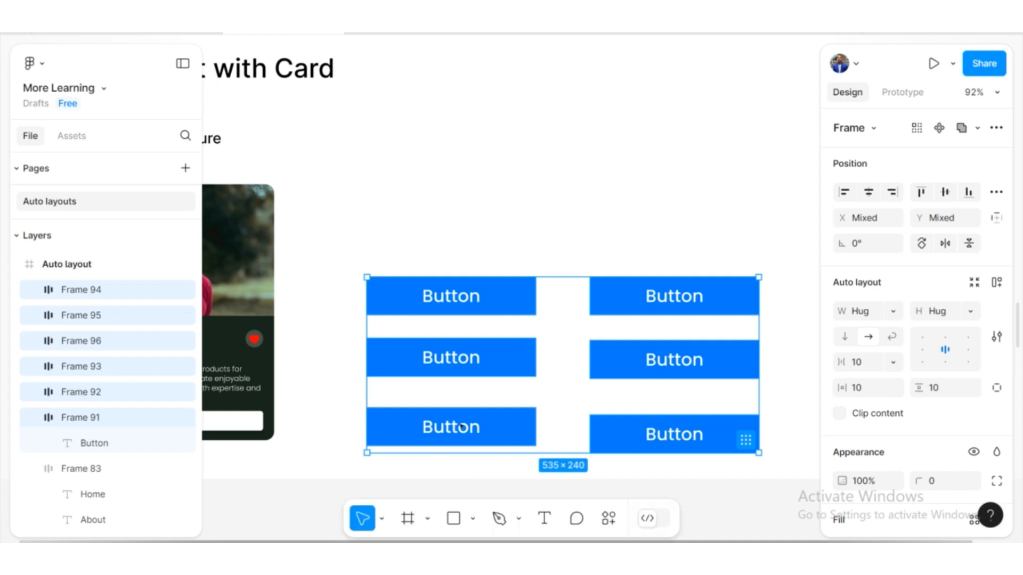
key(shift+a)
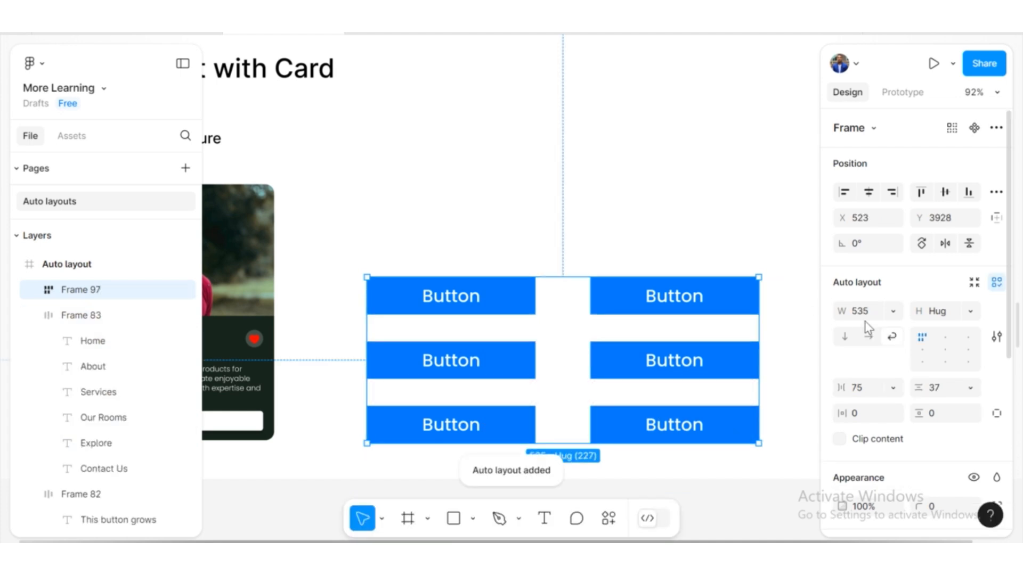
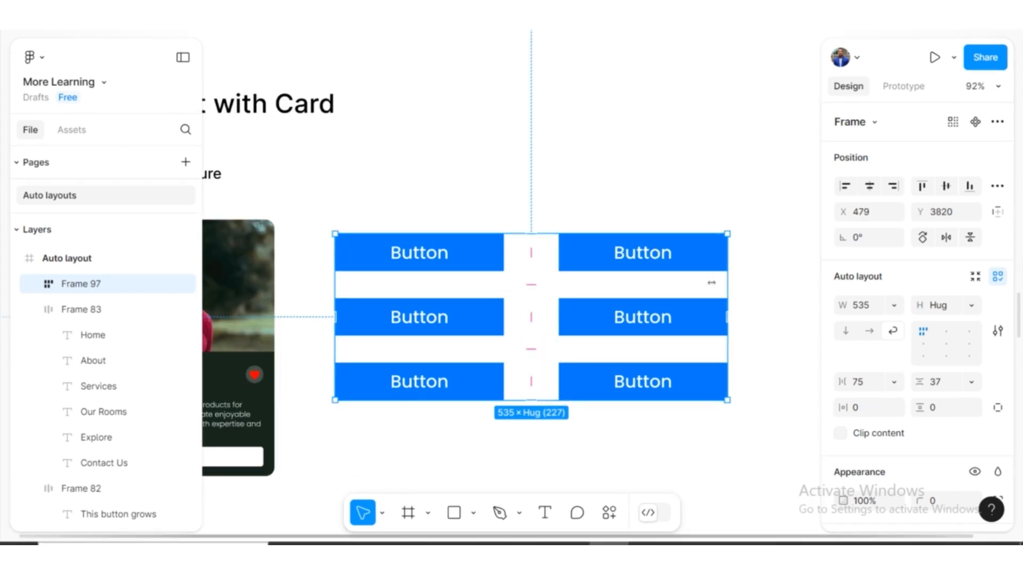
drag(711, 283, 531, 288)
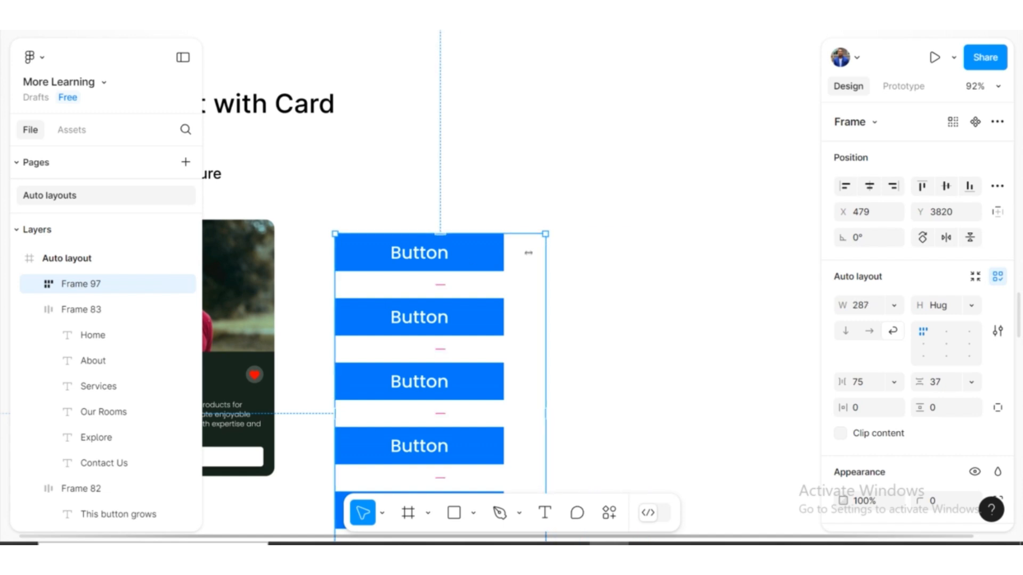
scroll(528, 253, down, 3)
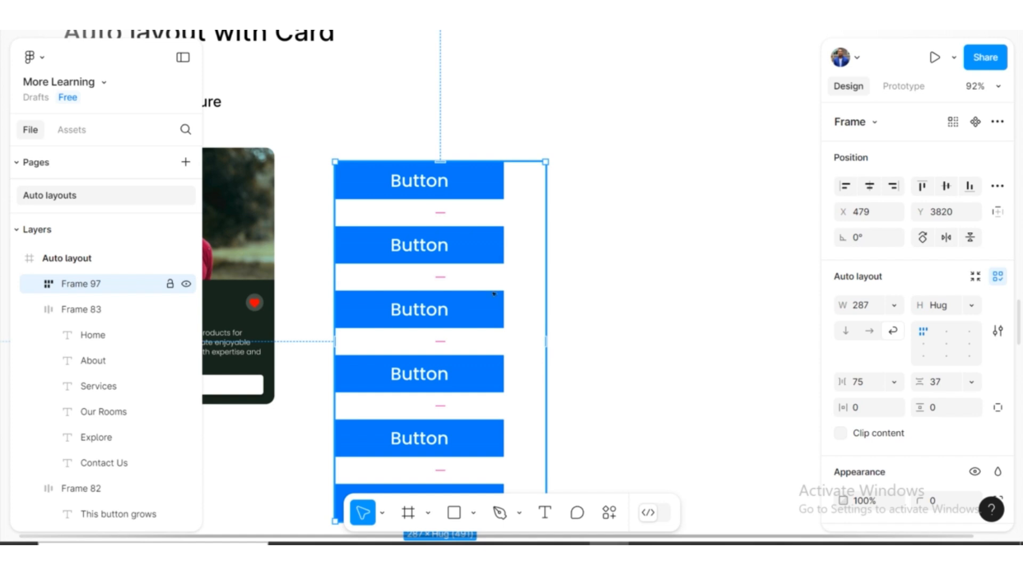
- Widen the wrapping button frame to about 692 so the six buttons flow into two columns
scroll(528, 266, up, 1)
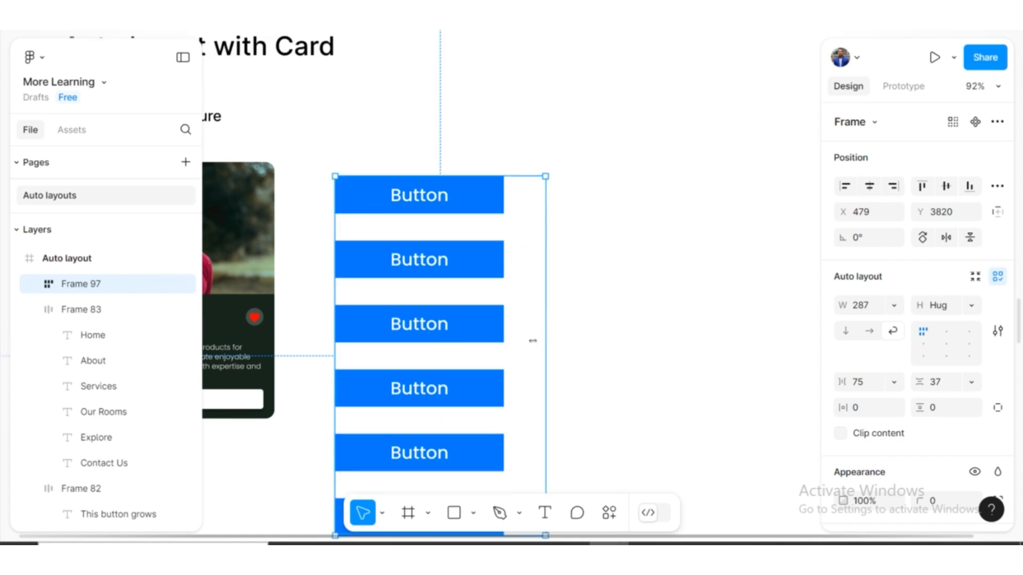
drag(533, 340, 846, 349)
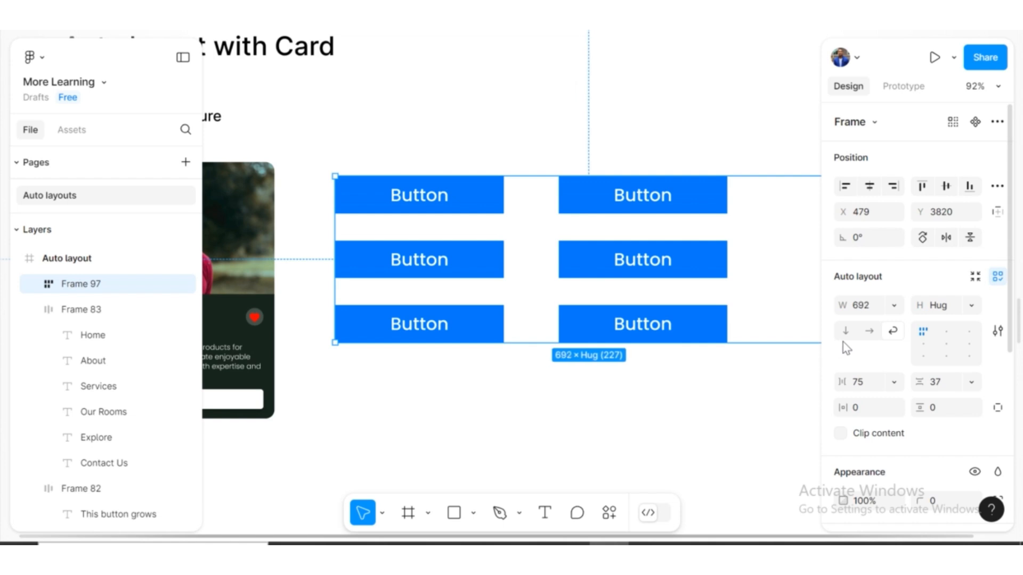
scroll(698, 354, down, 3)
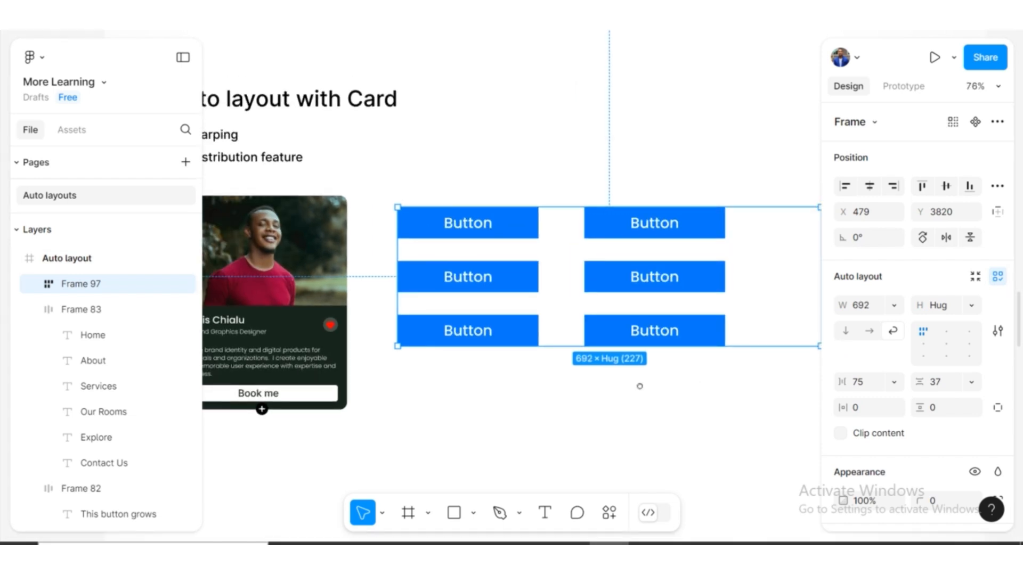
- Narrow the button frame to about 501 so the buttons stack in one column, and reduce the vertical gap to 21
scroll(639, 386, right, 5)
drag(640, 278, 512, 318)
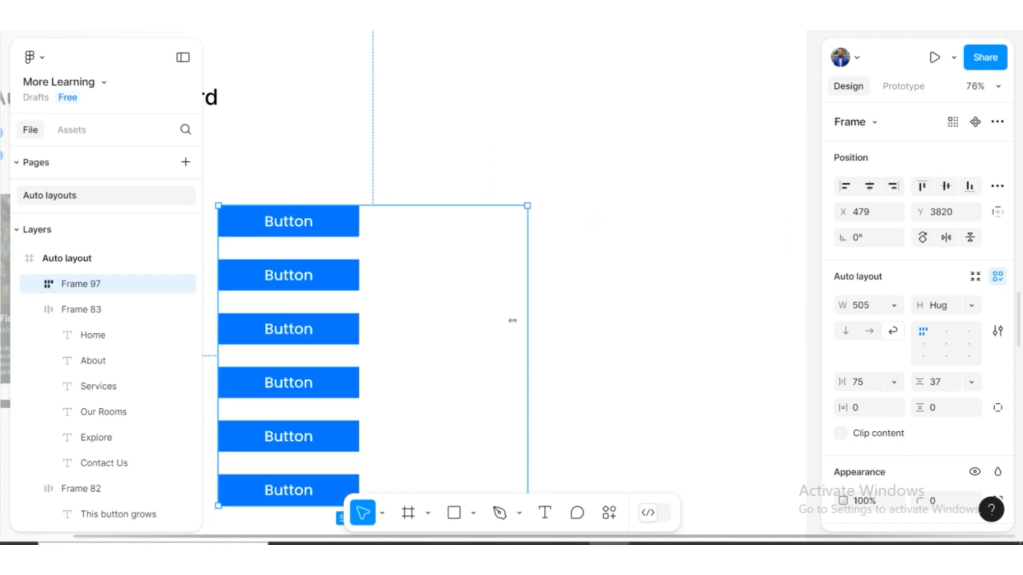
scroll(437, 304, down, 2)
scroll(398, 244, left, 3)
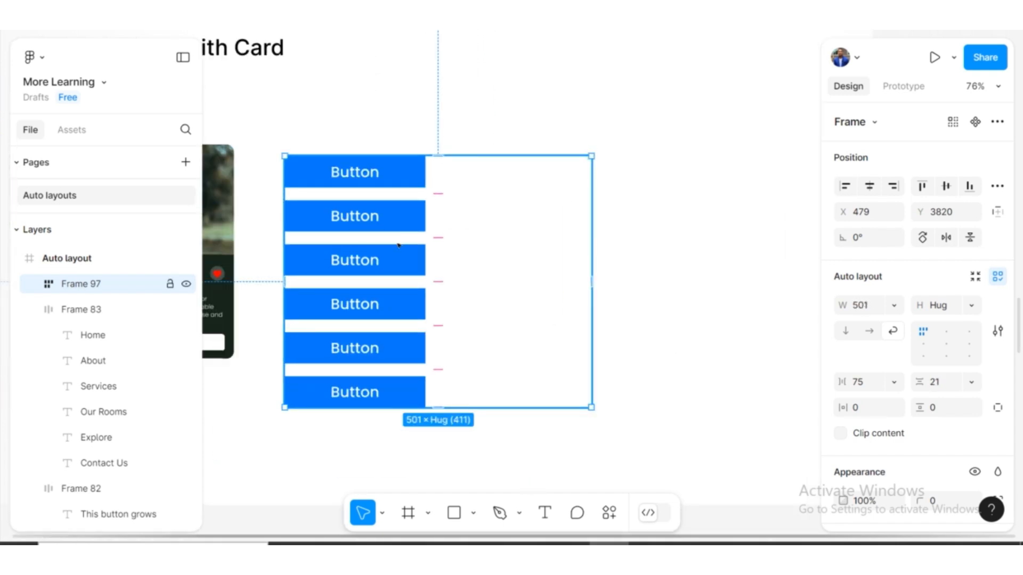
- Move the button frame away from the card to X 684, Y 3824 and narrow it to about 298
drag(379, 241, 503, 244)
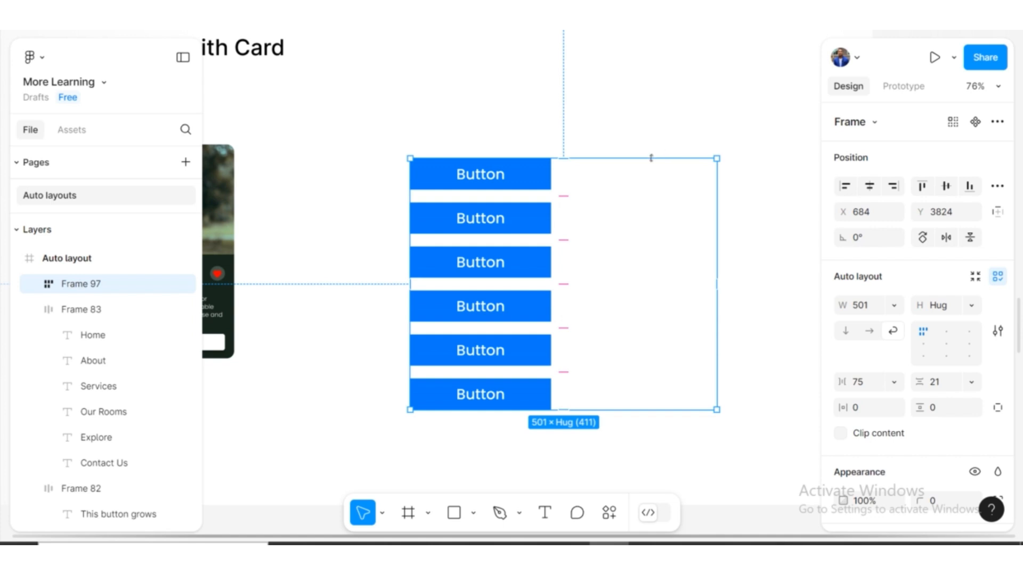
drag(717, 263, 699, 263)
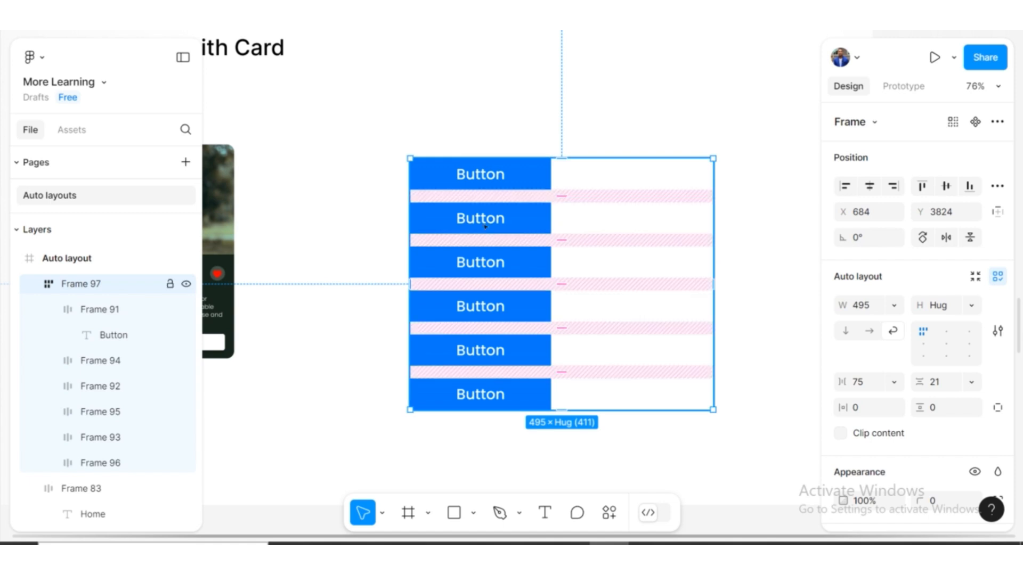
drag(694, 245, 574, 260)
- Place a copy of the card's plus icon on the empty canvas beside the card, at about X 486, Y 4073
scroll(509, 256, left, 3)
scroll(510, 256, left, 5)
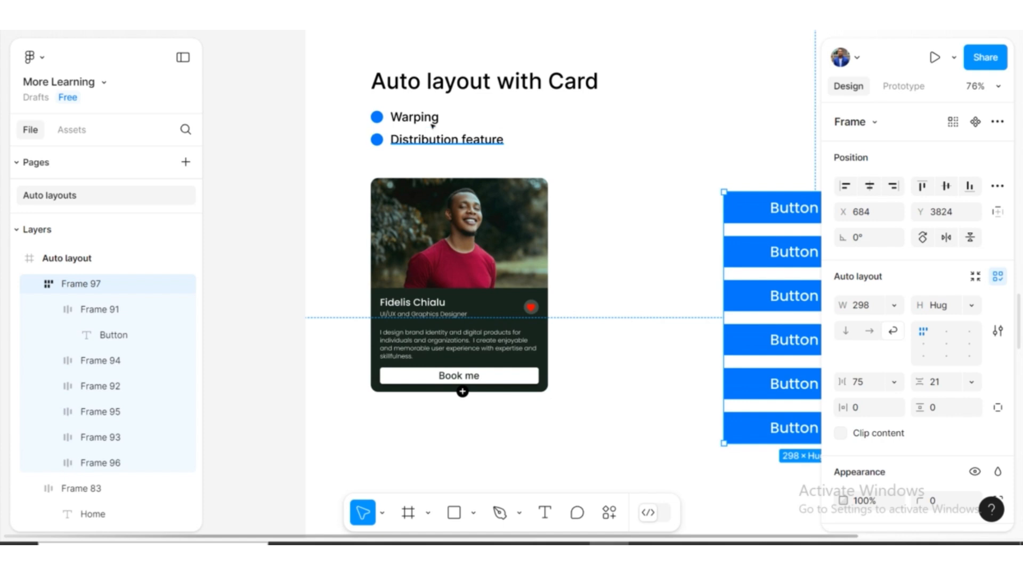
scroll(434, 132, up, 2)
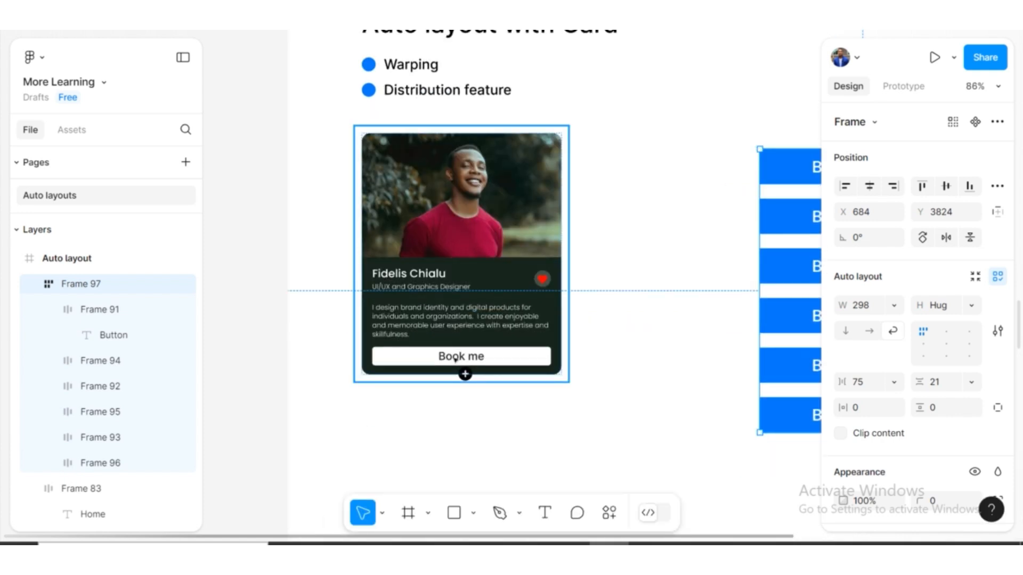
scroll(456, 359, up, 5)
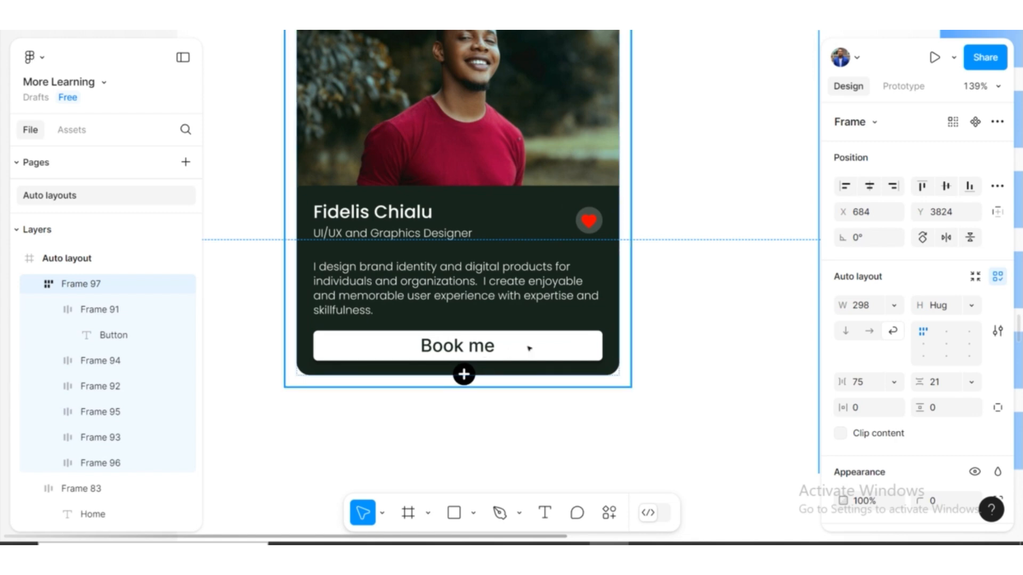
click(670, 313)
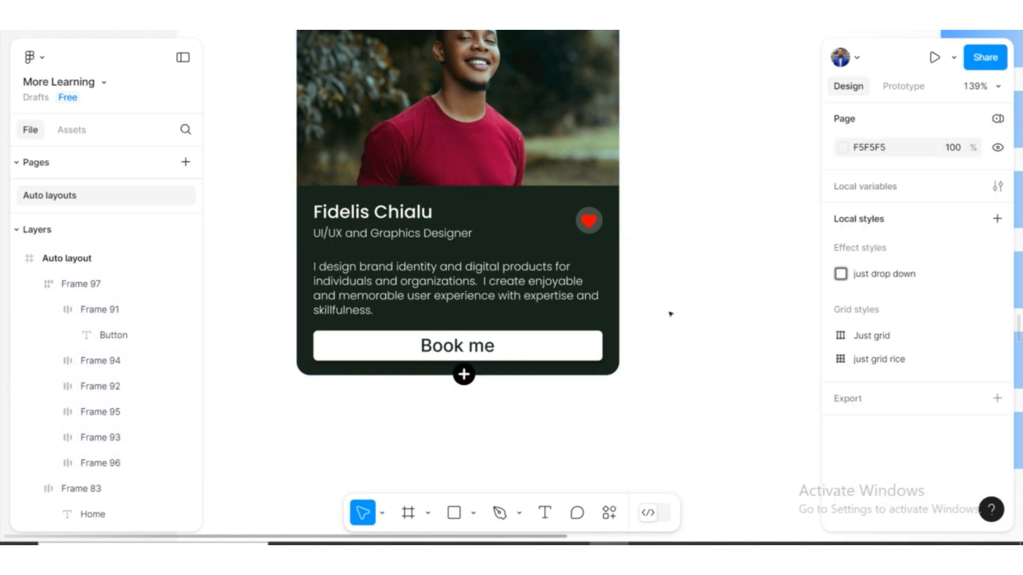
double_click(457, 369)
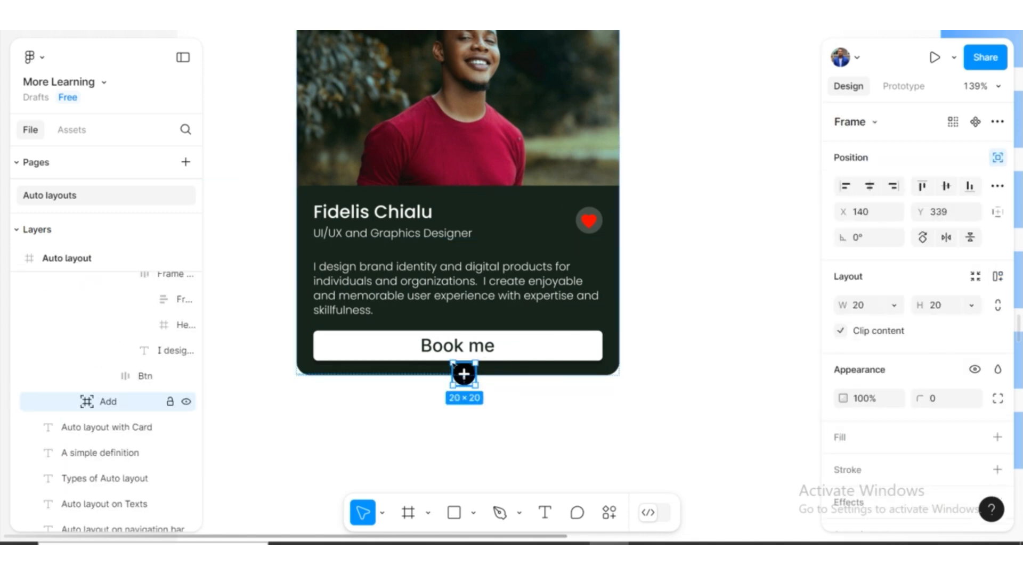
drag(454, 364, 719, 289)
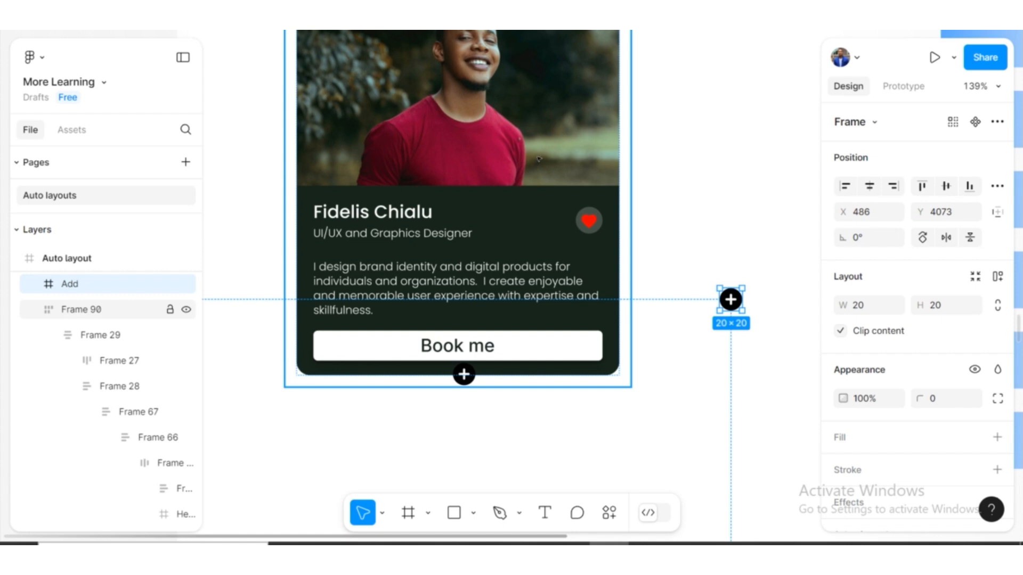
- Insert the copied plus icon below the card's subtitle, make it ignore auto layout, and place it over the name at X 15, Y 6
scroll(538, 159, up, 1)
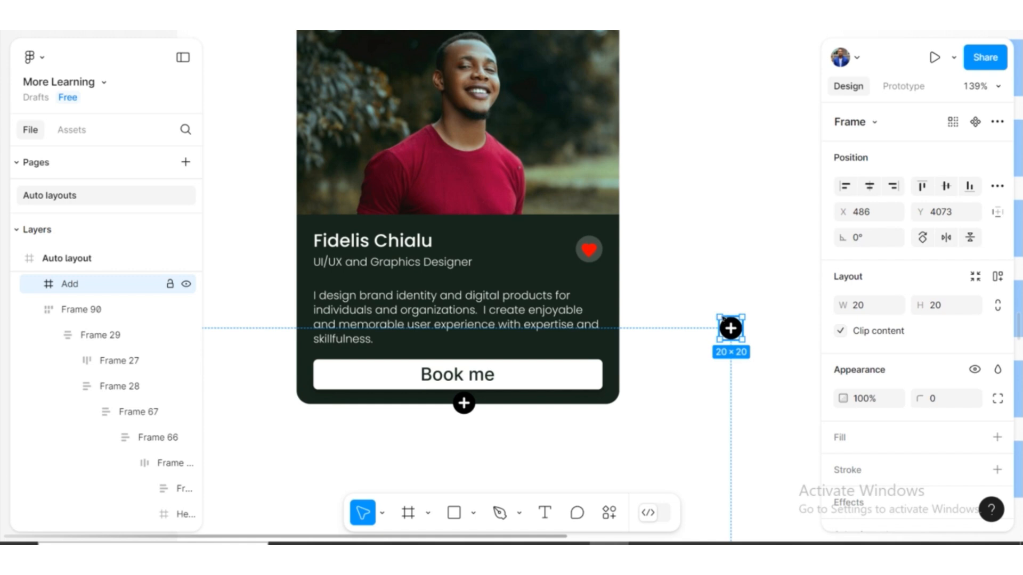
drag(727, 323, 471, 261)
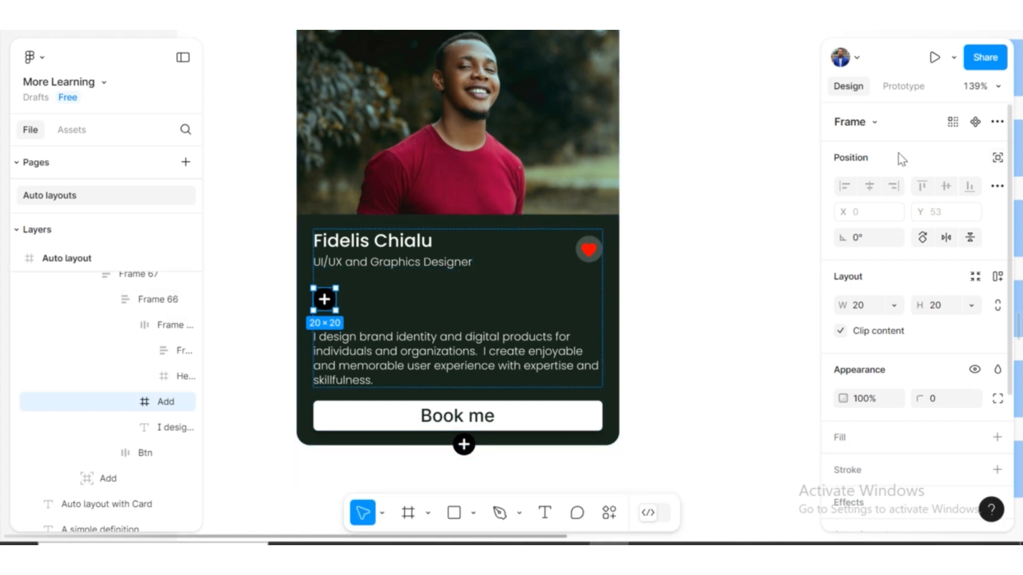
click(996, 158)
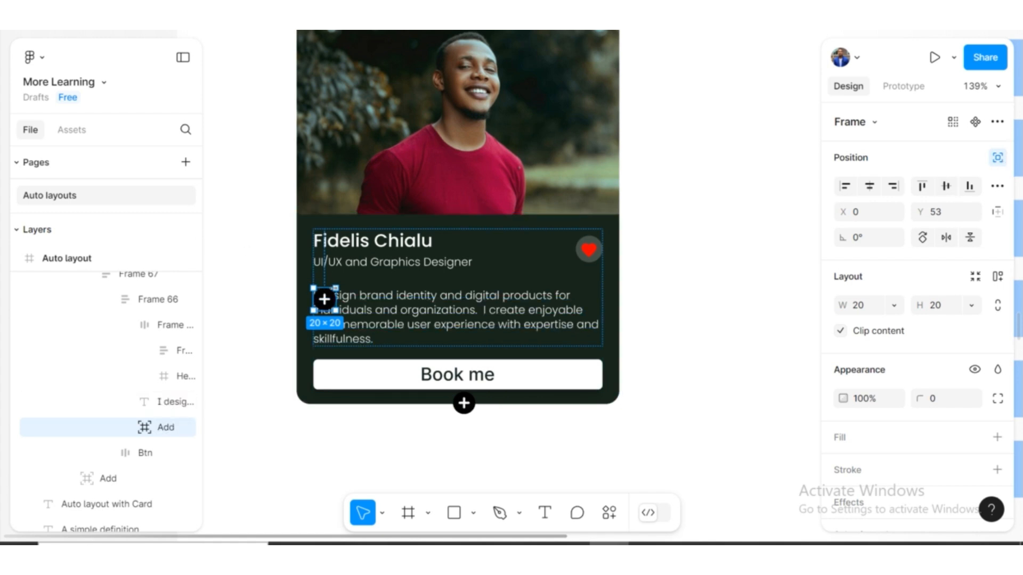
drag(313, 289, 341, 246)
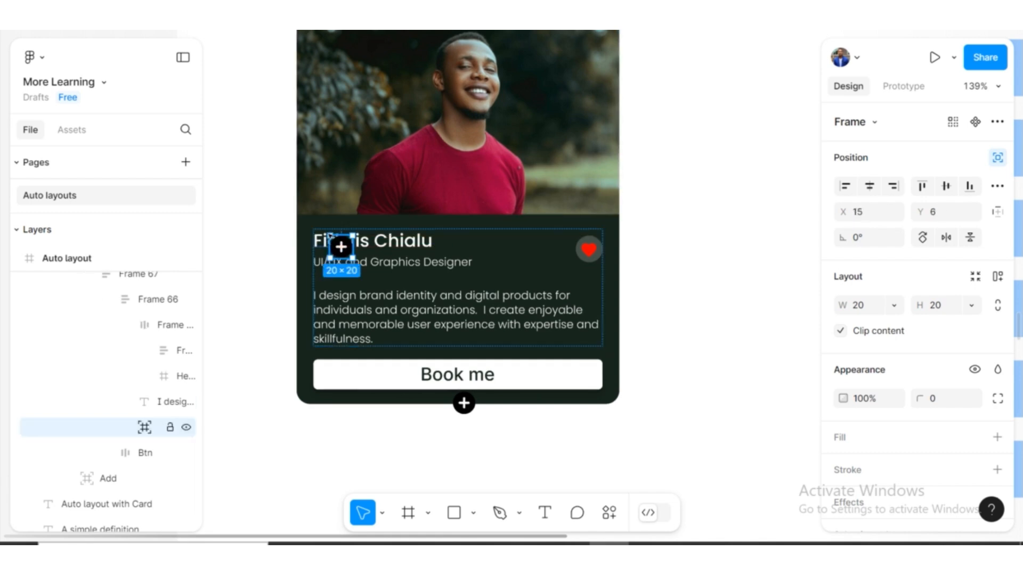
- Return the copied plus icon to the card's auto layout flow and delete it
click(997, 158)
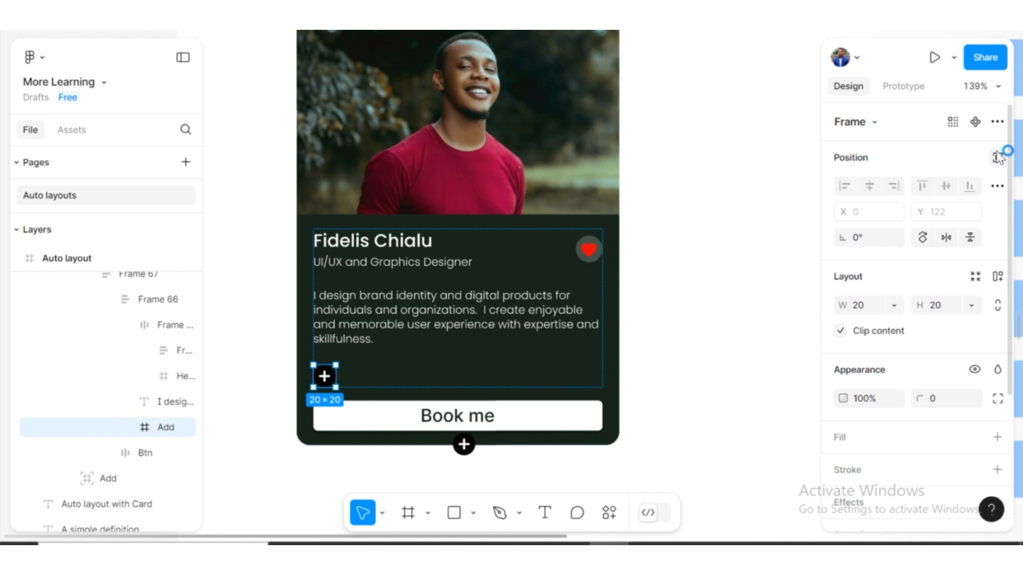
key(Delete)
- Move the Landing page frame farther below the Auto layout frame, to X -2644, Y 5290
scroll(442, 351, up, 3)
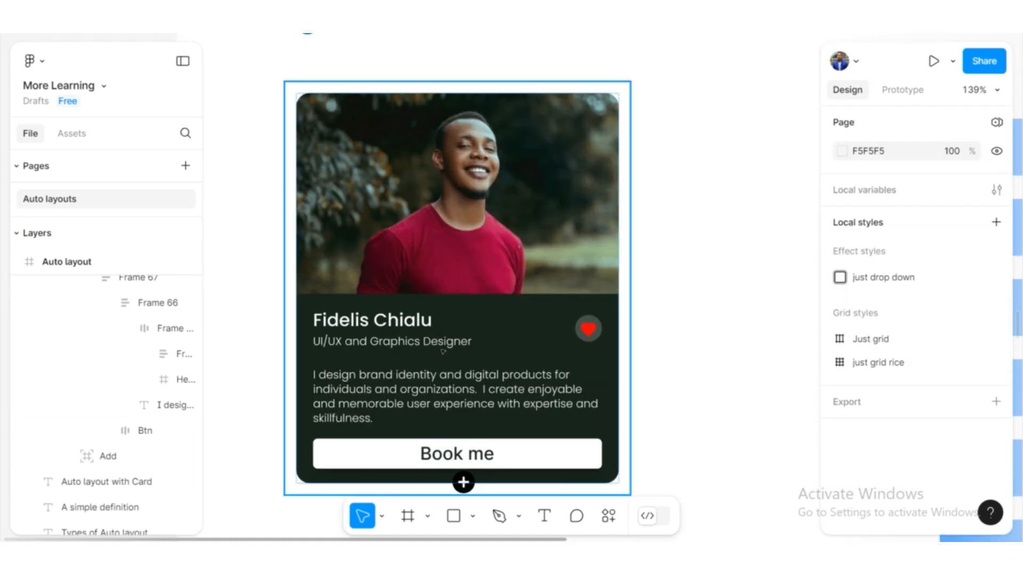
scroll(443, 351, up, 3)
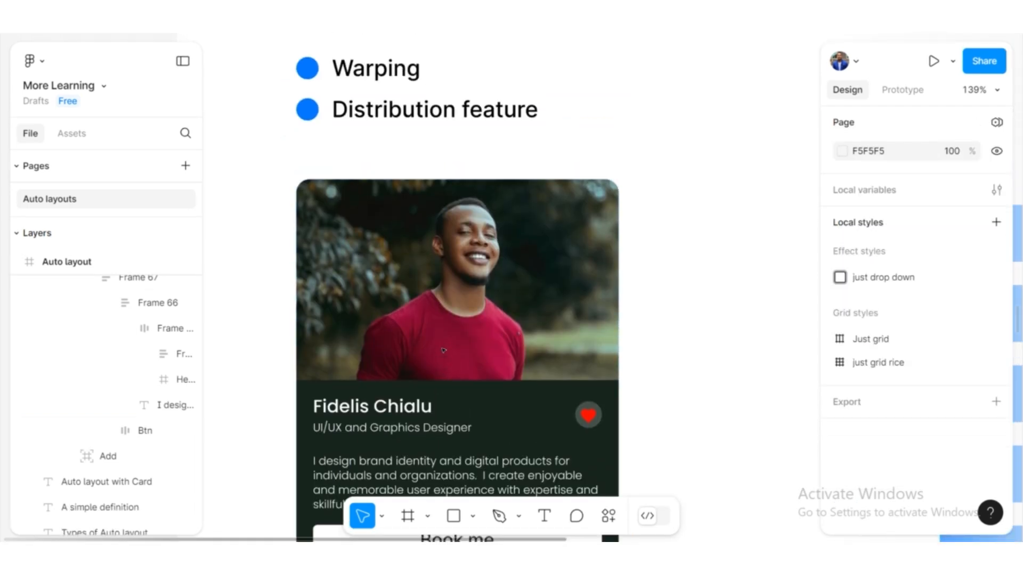
scroll(443, 351, up, 2)
scroll(443, 351, down, 3)
scroll(446, 348, down, 5)
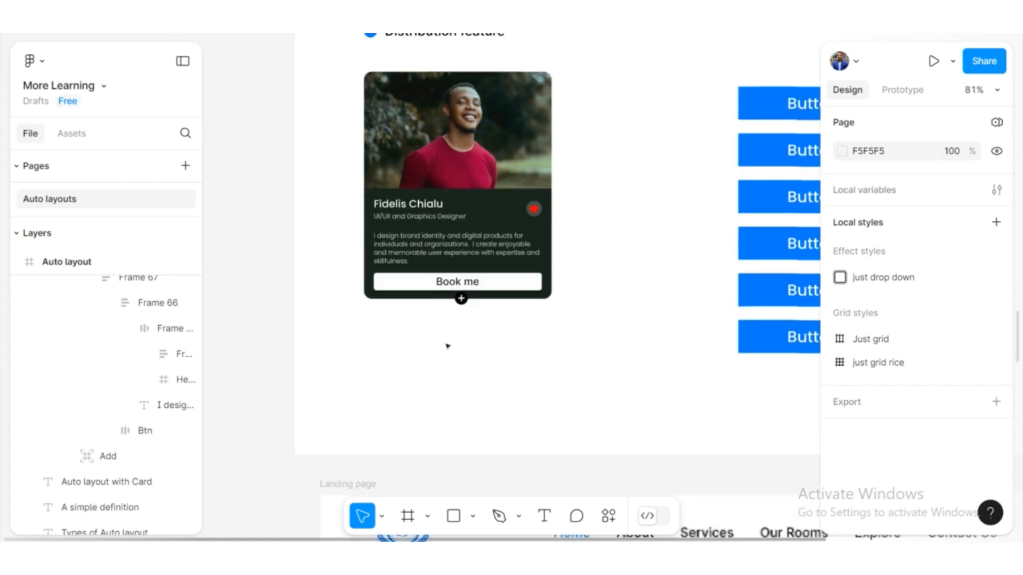
scroll(447, 346, down, 8)
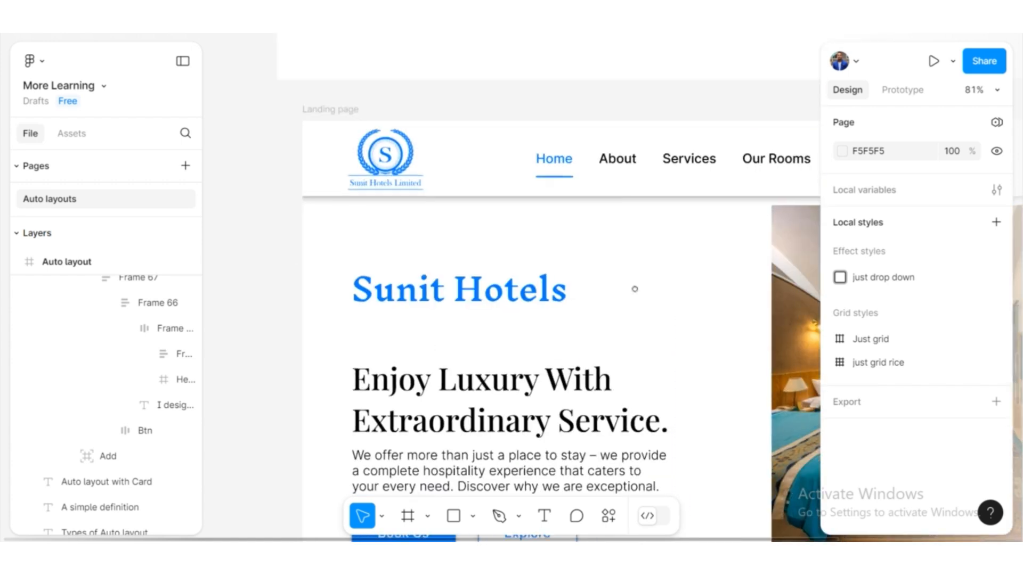
scroll(545, 292, right, 3)
scroll(546, 292, down, 5)
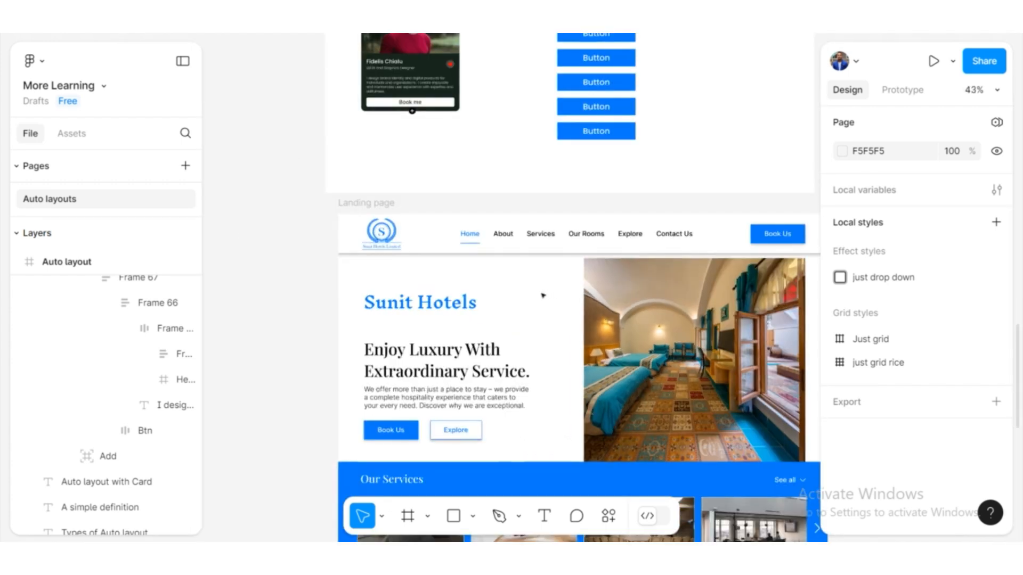
scroll(541, 296, up, 1)
scroll(362, 218, down, 1)
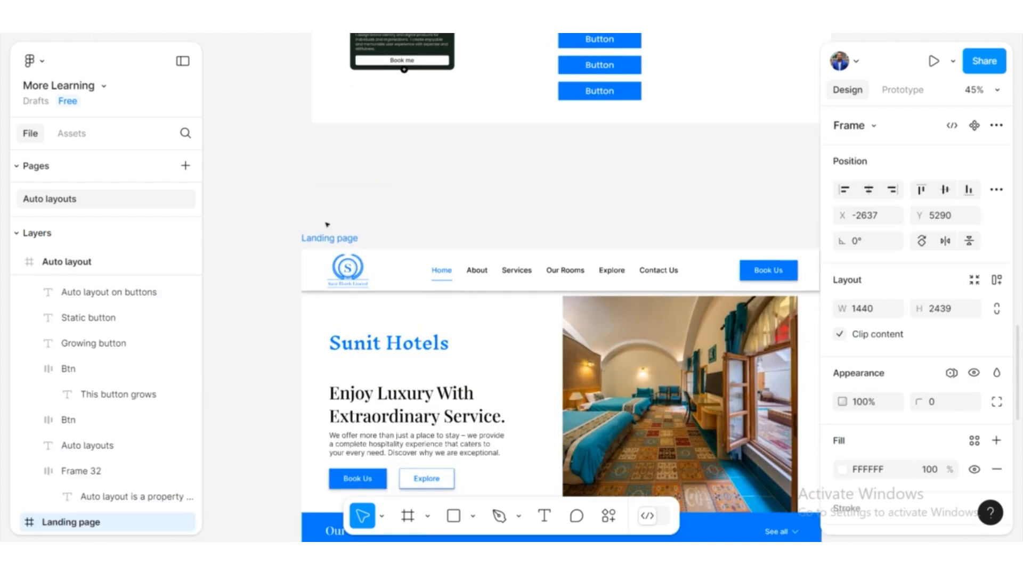
scroll(507, 159, down, 2)
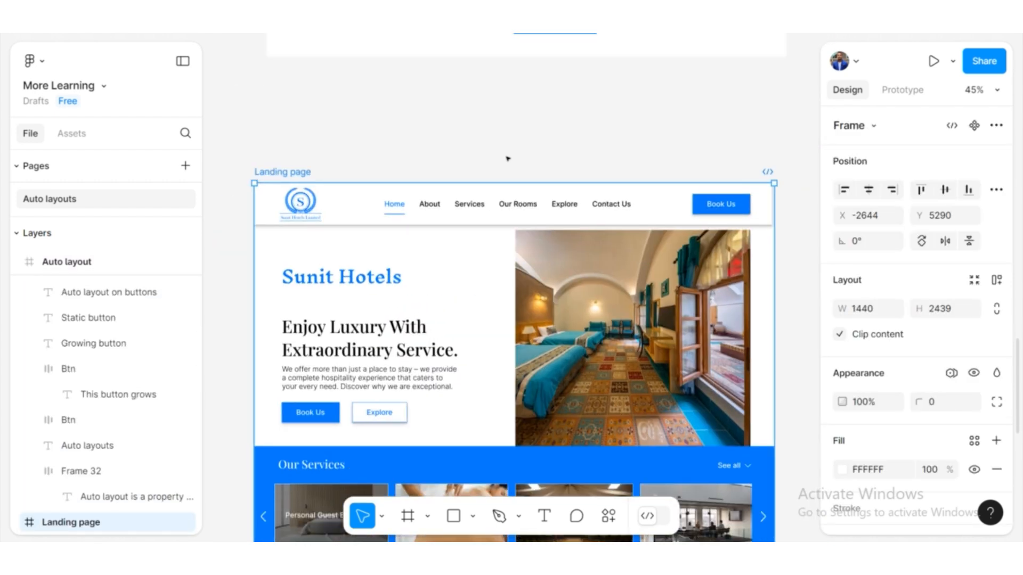
- Inspect the nested auto layout frames of the landing page's hero section, from the whole section down to the button row
scroll(518, 213, down, 2)
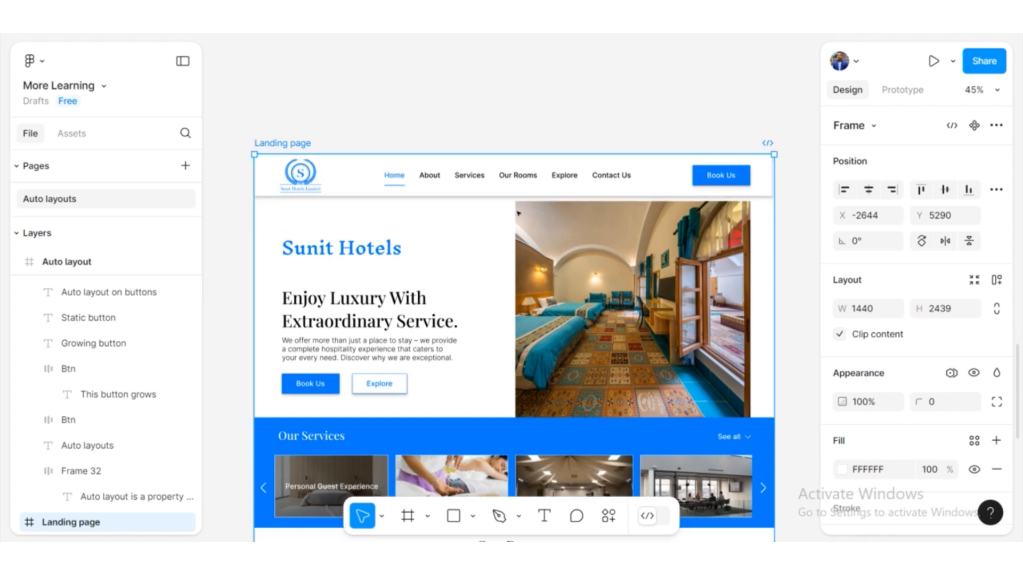
scroll(518, 213, down, 1)
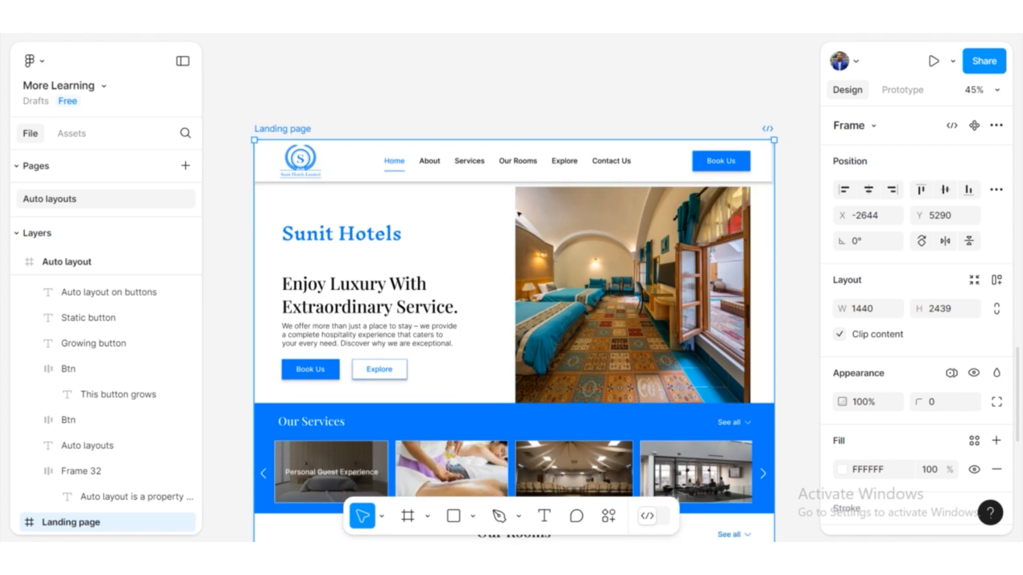
click(424, 251)
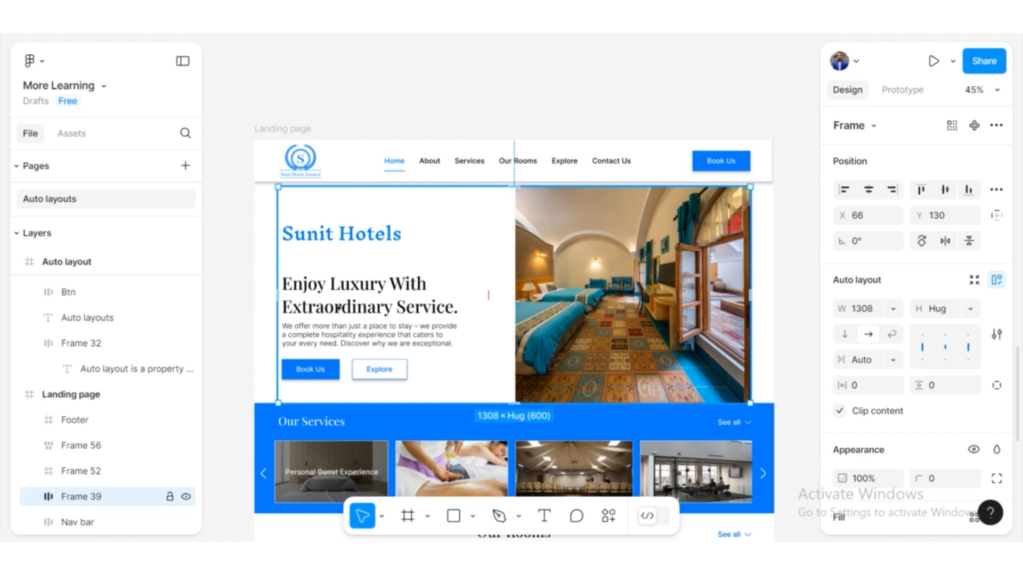
scroll(338, 308, up, 1)
click(346, 281)
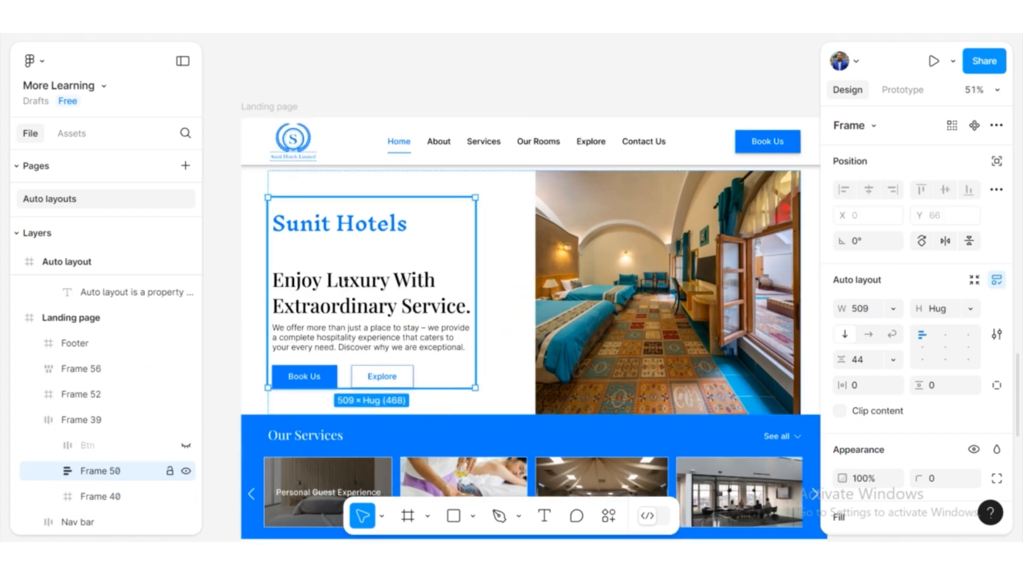
click(352, 280)
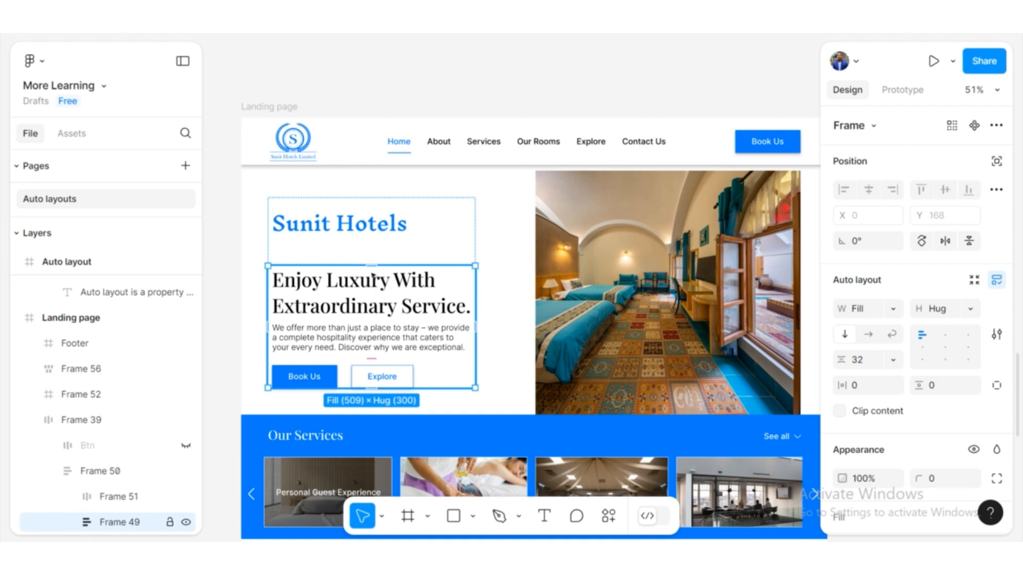
click(375, 364)
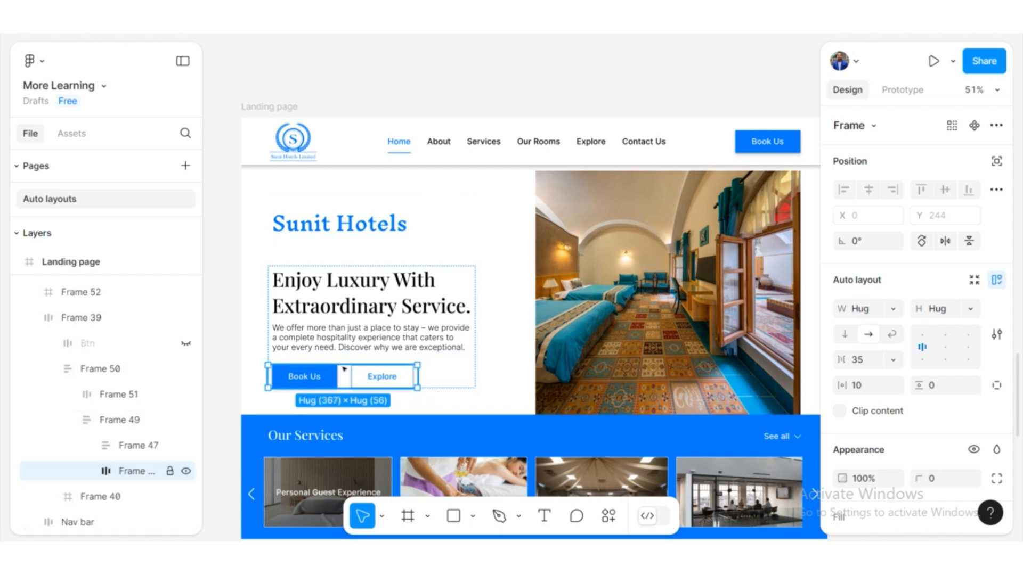
- Swap the hero's Book Us button with the Explore button, and return it to first place
click(305, 366)
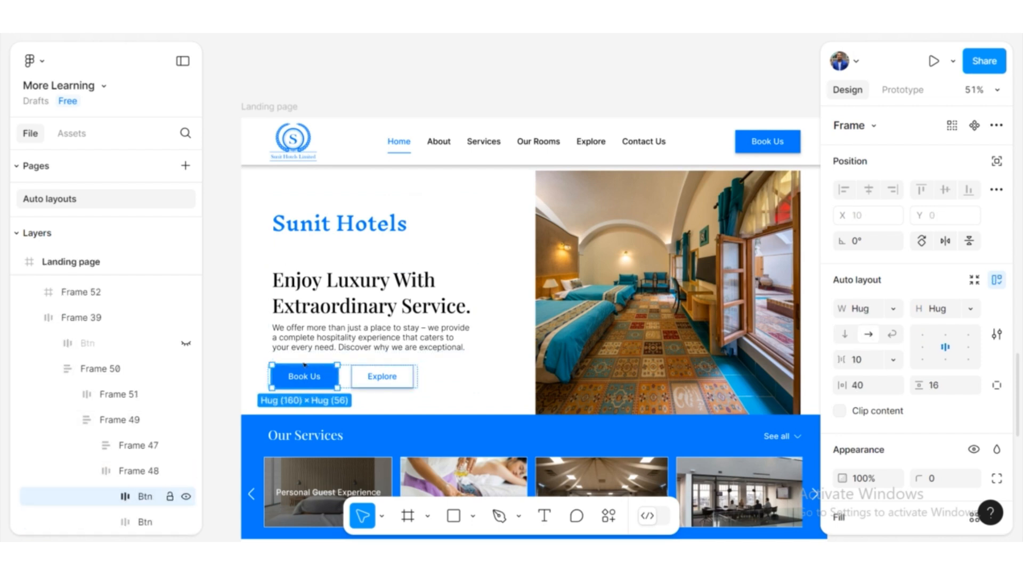
key(Right)
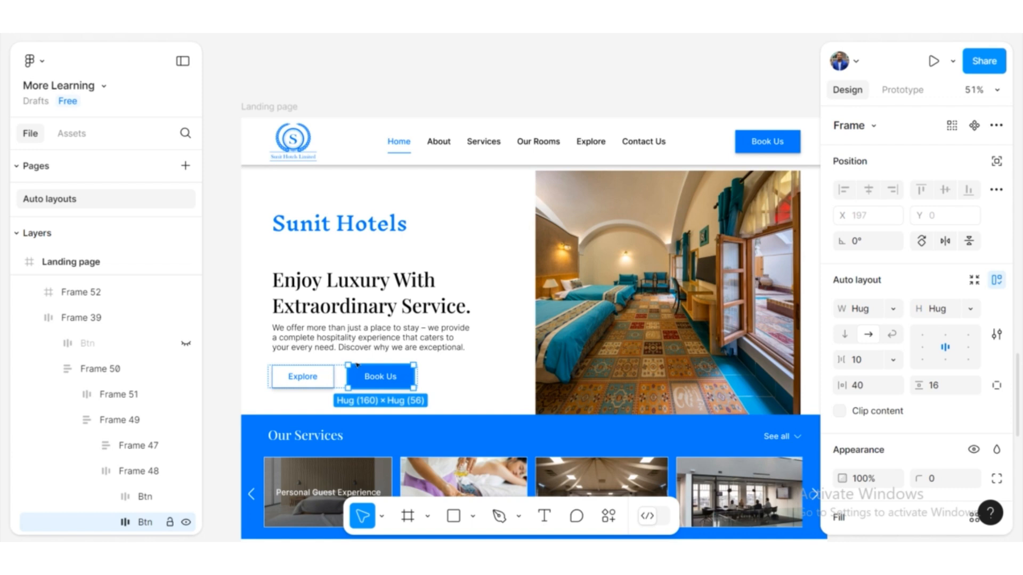
key(Left)
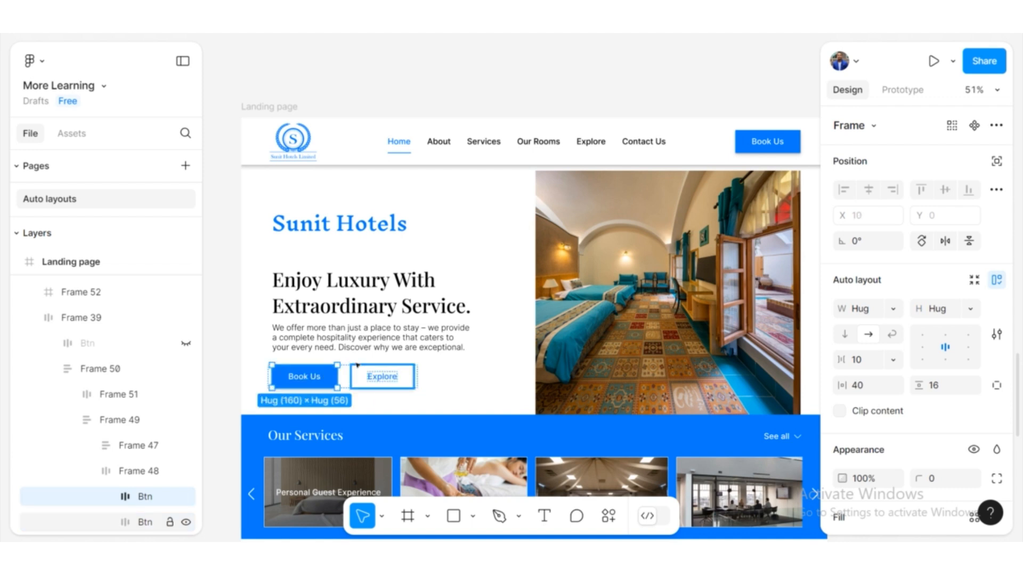
- Move the hero's description paragraph above the "Enjoy Luxury With Extraordinary Service." heading
click(379, 329)
key(Up)
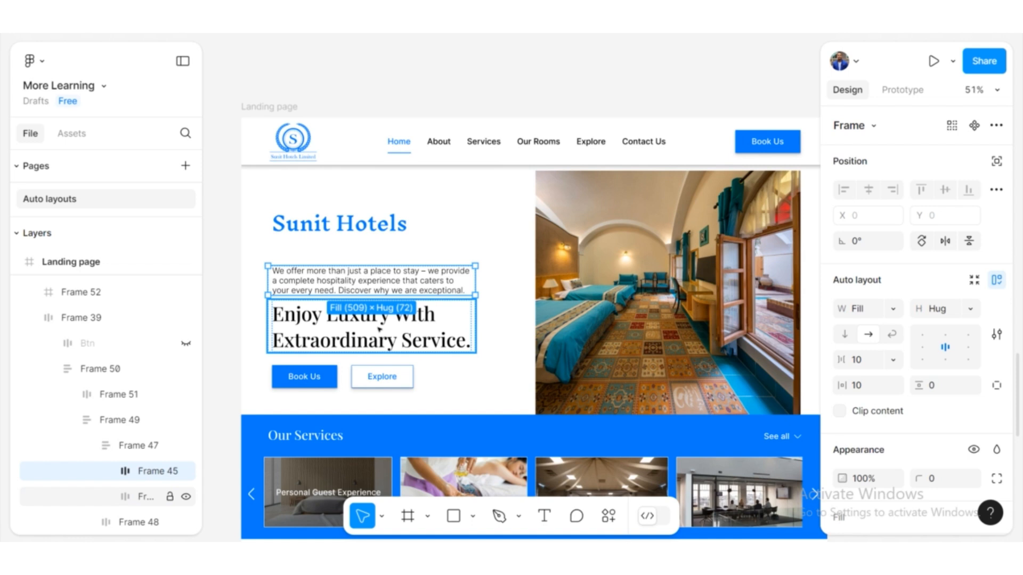
- Return the hero's description paragraph below its heading, and swap the room image with the text block and back
key(Down)
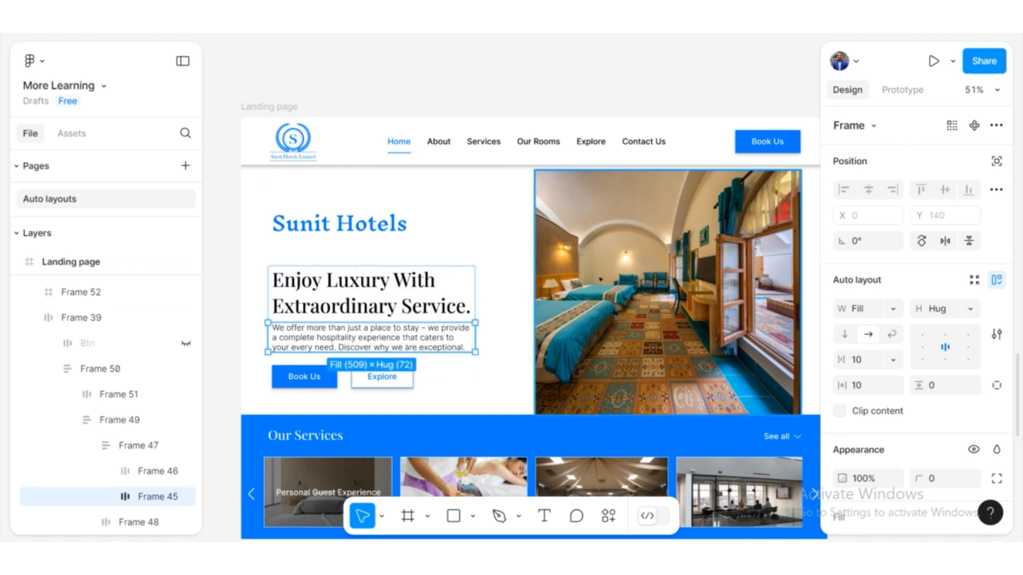
click(600, 278)
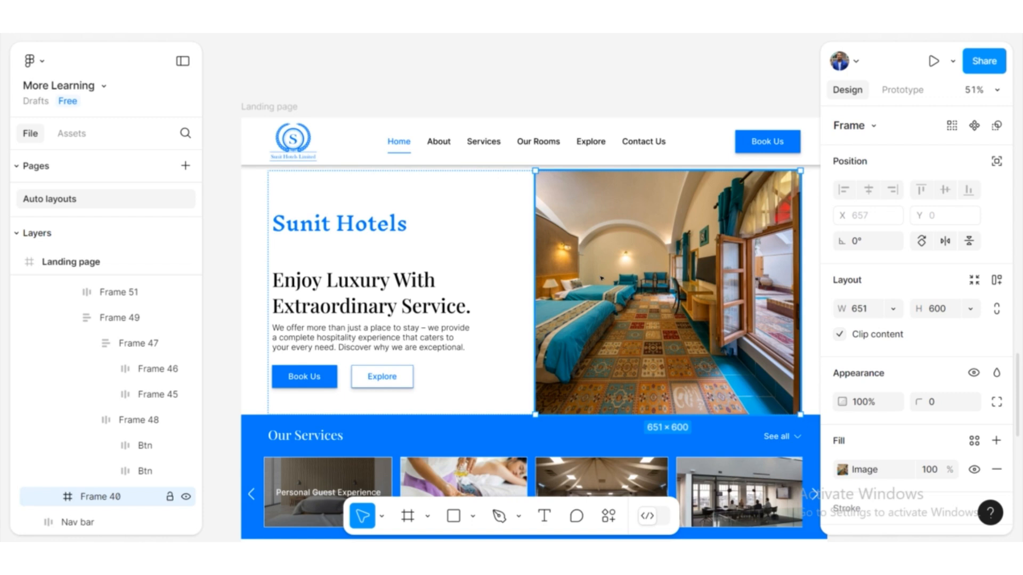
key(Left)
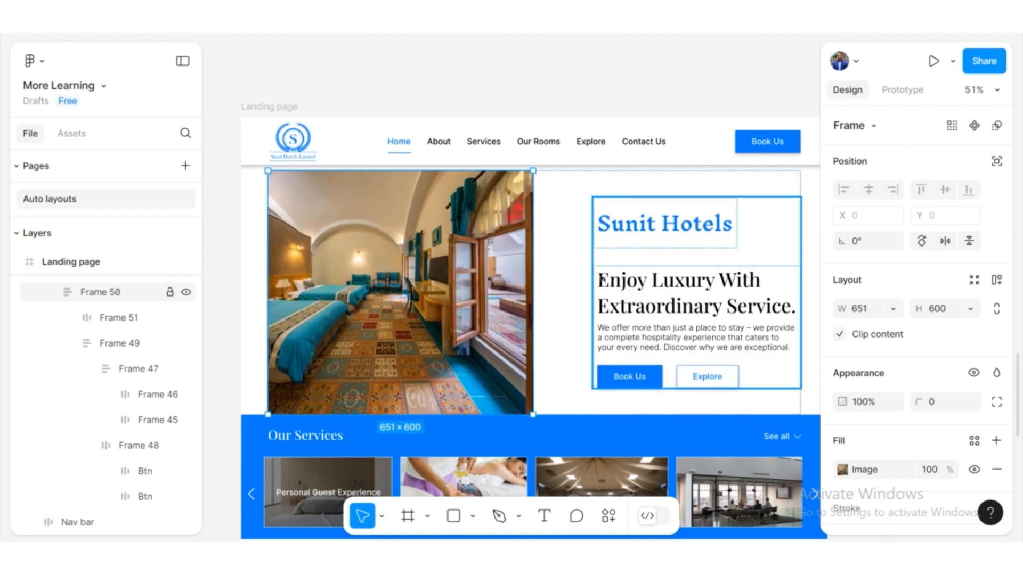
key(Right)
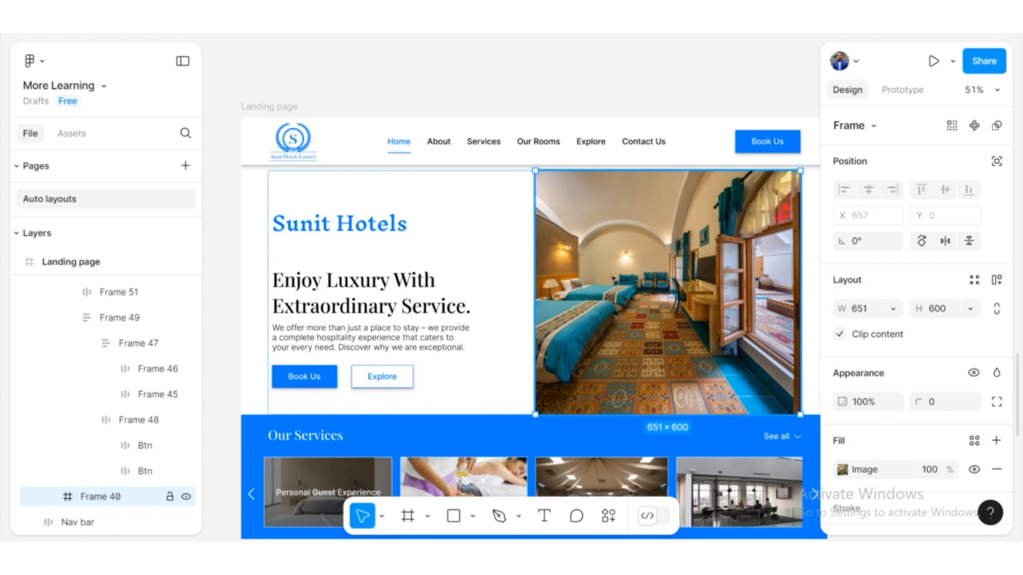
- Move the massage image in the Our Services carousel from second to last place
scroll(530, 287, down, 3)
click(532, 267)
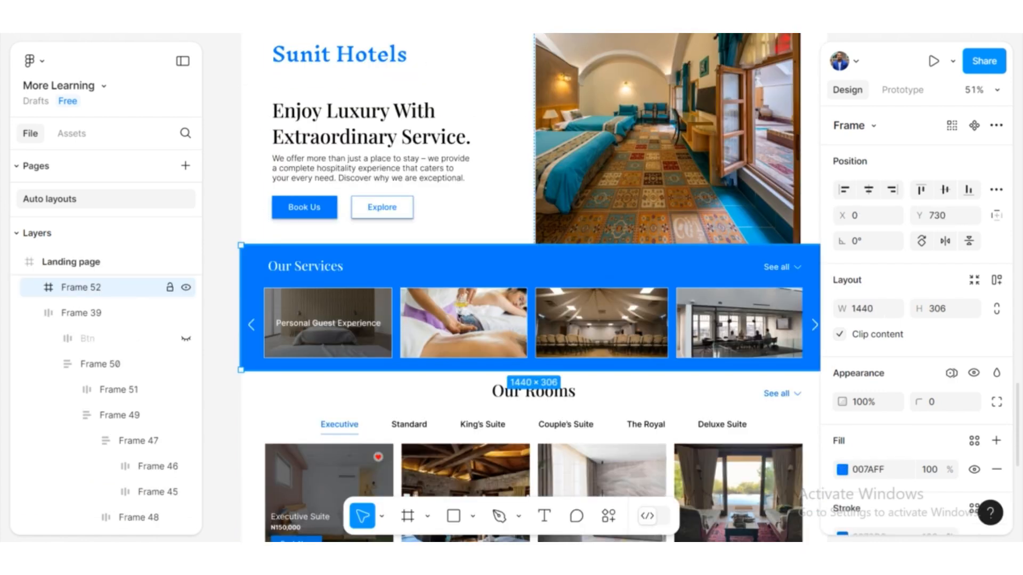
double_click(533, 323)
double_click(533, 322)
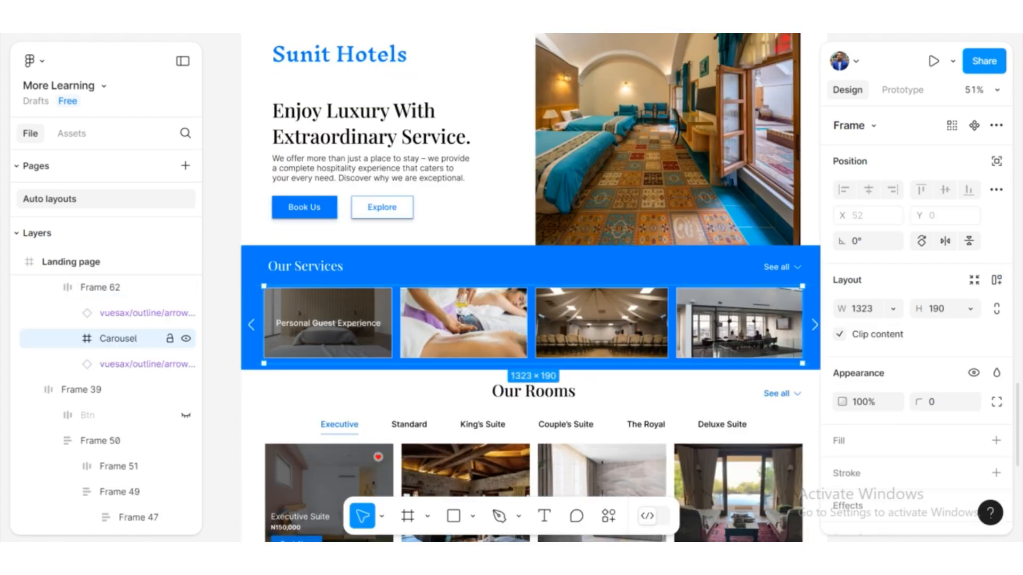
key(shift+a)
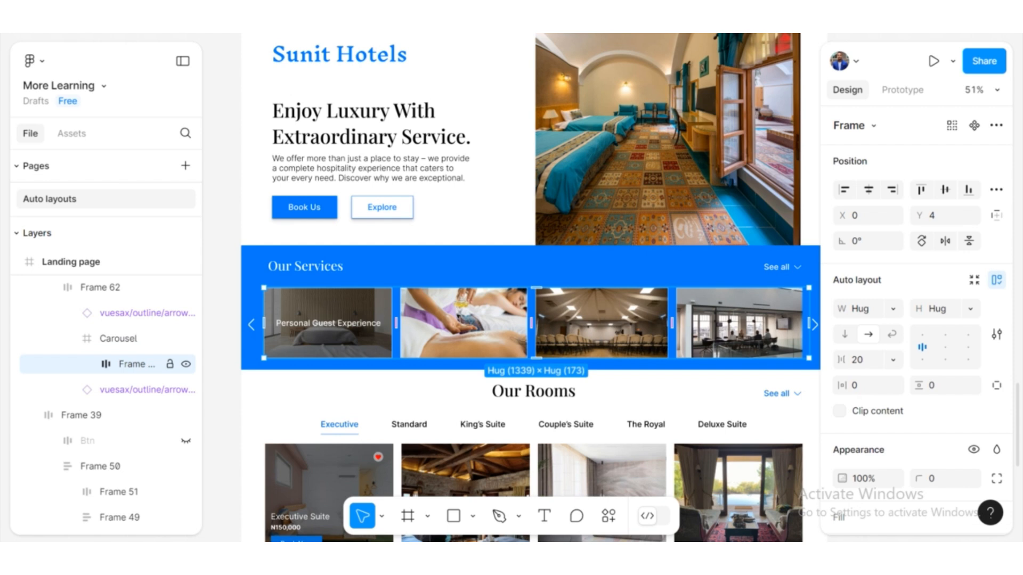
double_click(463, 323)
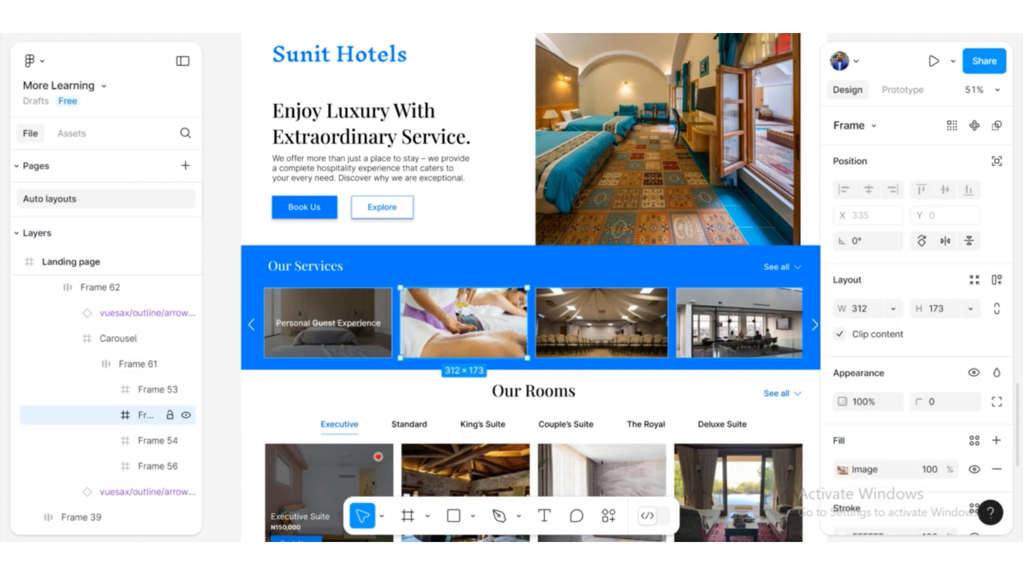
key(Right)
key(Right)
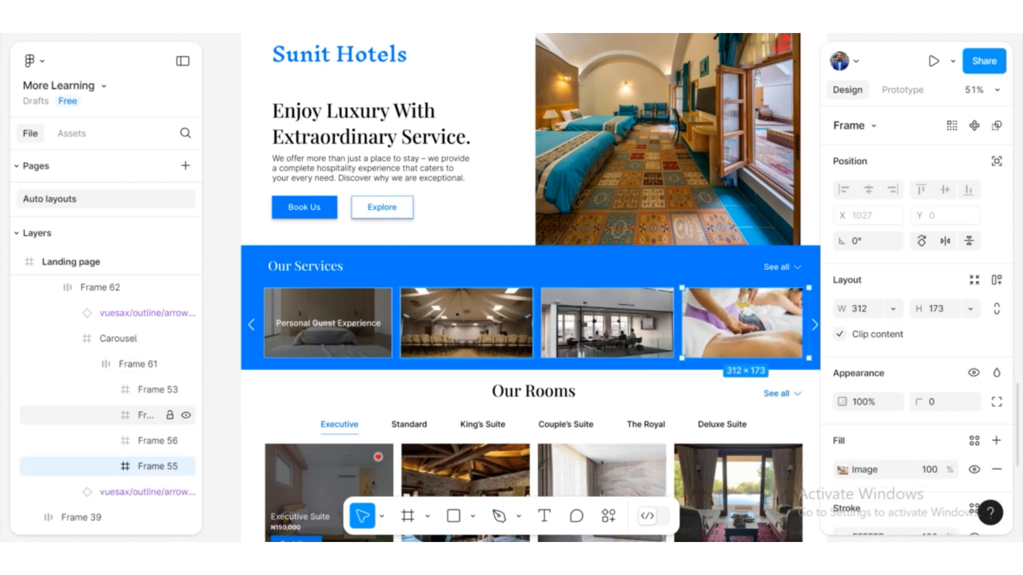
- Move the conference hall image after the office image in the Our Services carousel, and return the massage image to second place
click(456, 315)
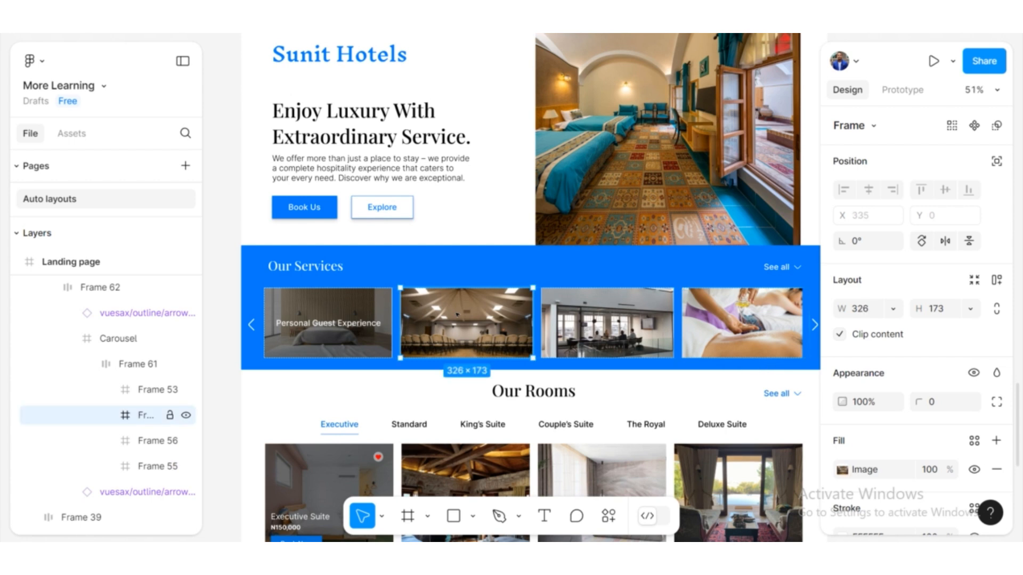
key(Right)
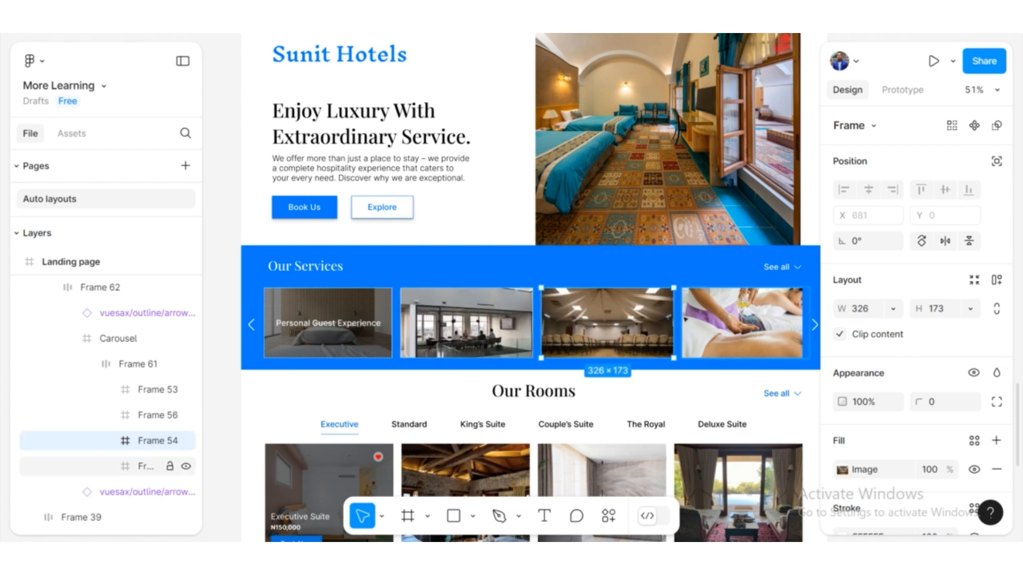
click(154, 466)
key(Left)
key(Left)
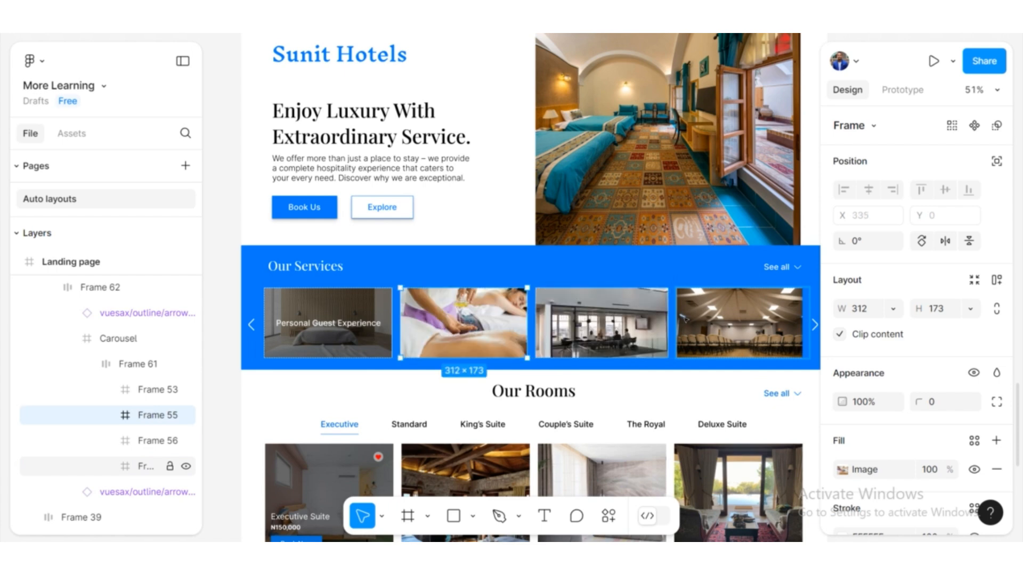
- Move the second image in the lower row of Our Rooms to last place, and return it to second place
scroll(506, 367, down, 5)
click(506, 366)
key(Right)
key(Right)
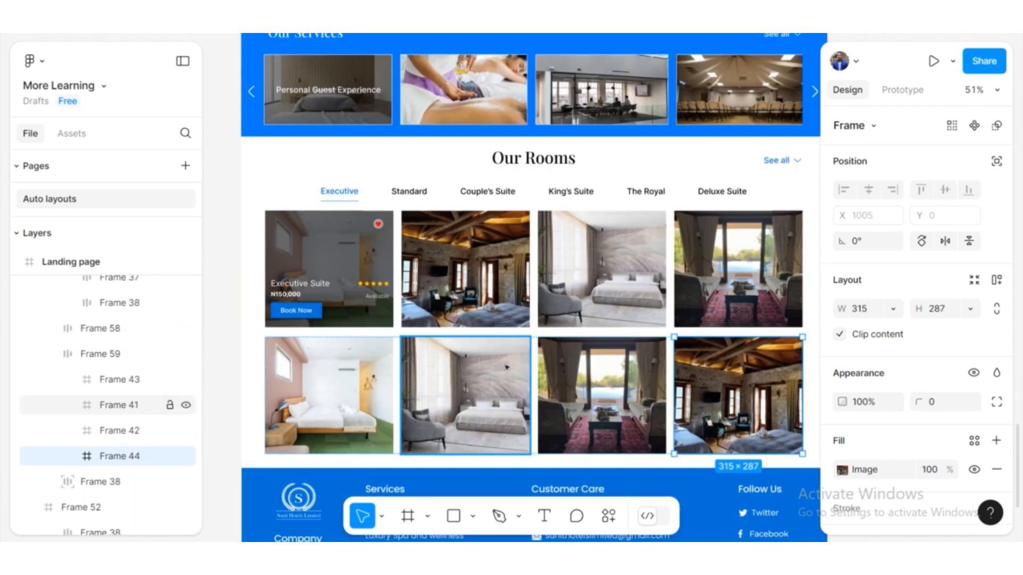
key(Left)
key(Left)
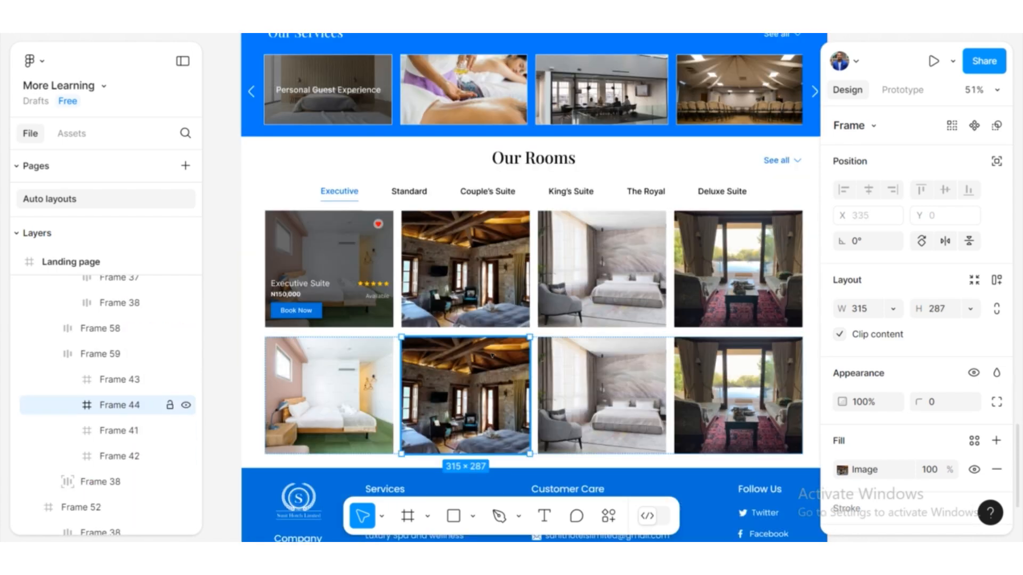
- Move the Services link to the end of the landing page's navigation links, and return it to third place after About
scroll(492, 356, up, 10)
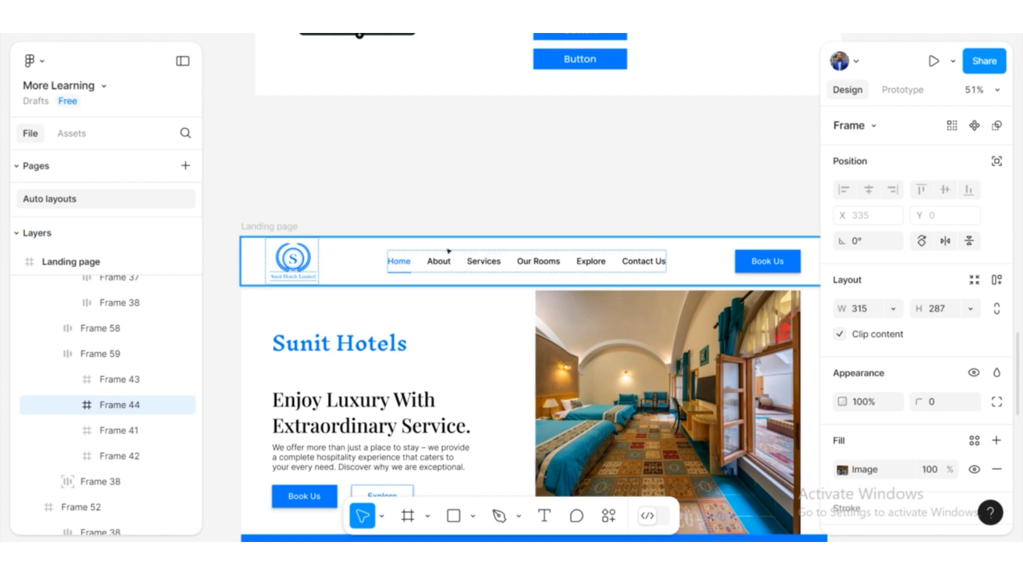
double_click(448, 250)
click(465, 253)
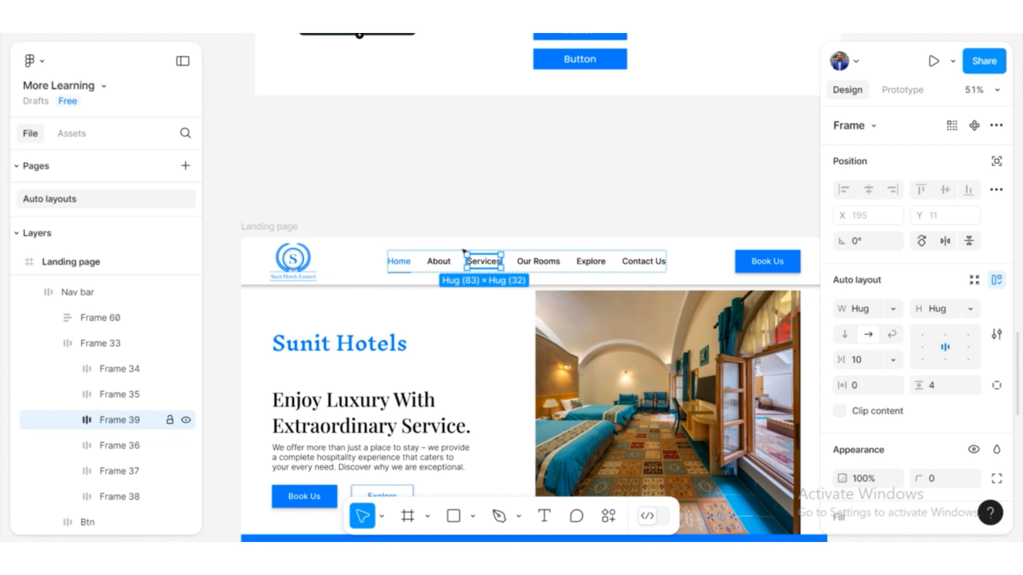
key(Right)
key(Right)
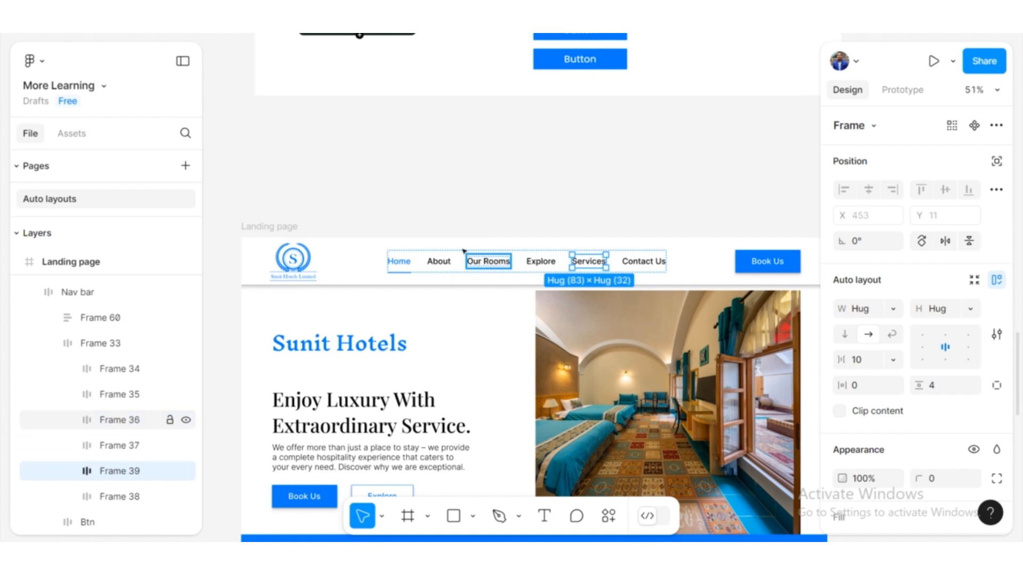
key(Right)
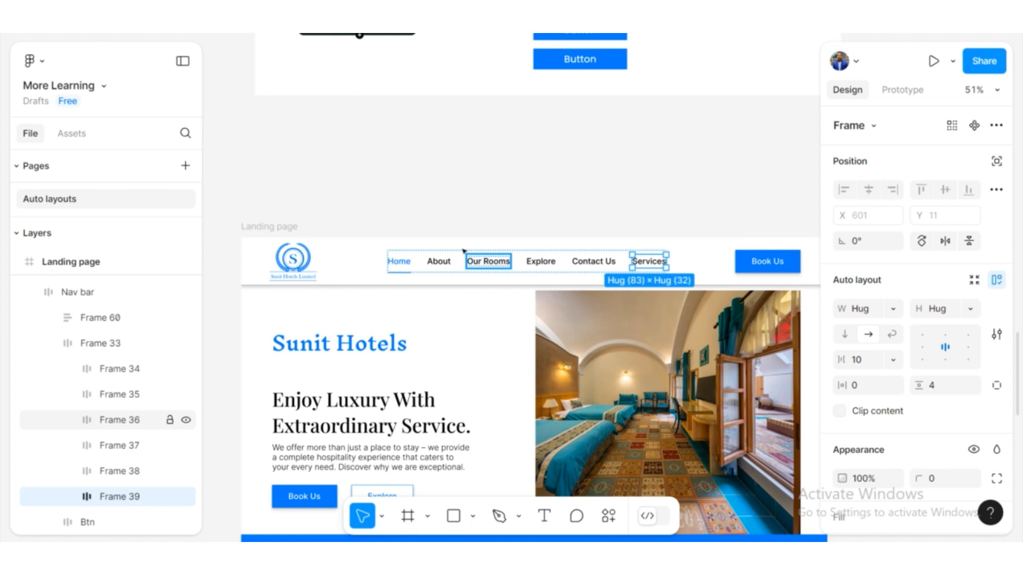
key(Left)
key(Left)
key(Left)
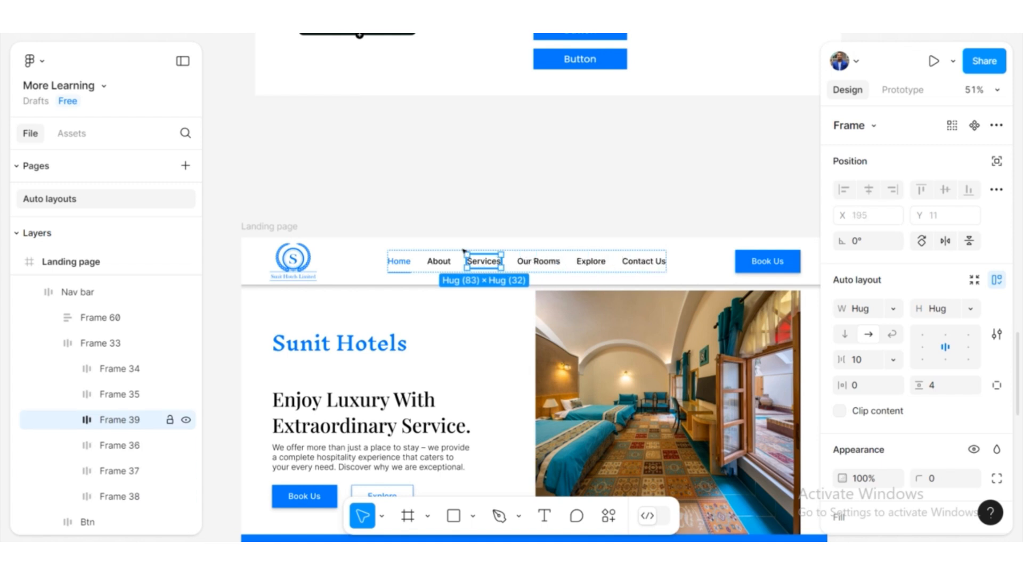
- Reorder the Services link to after Explore, move it ahead of About, and return it between About and Our Rooms
scroll(463, 247, down, 5)
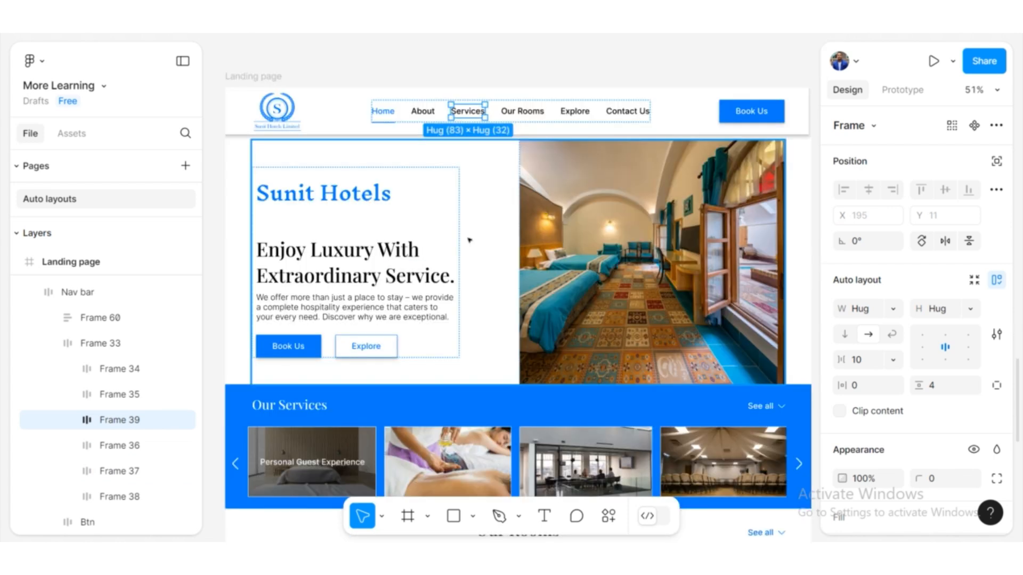
key(Right)
key(Right)
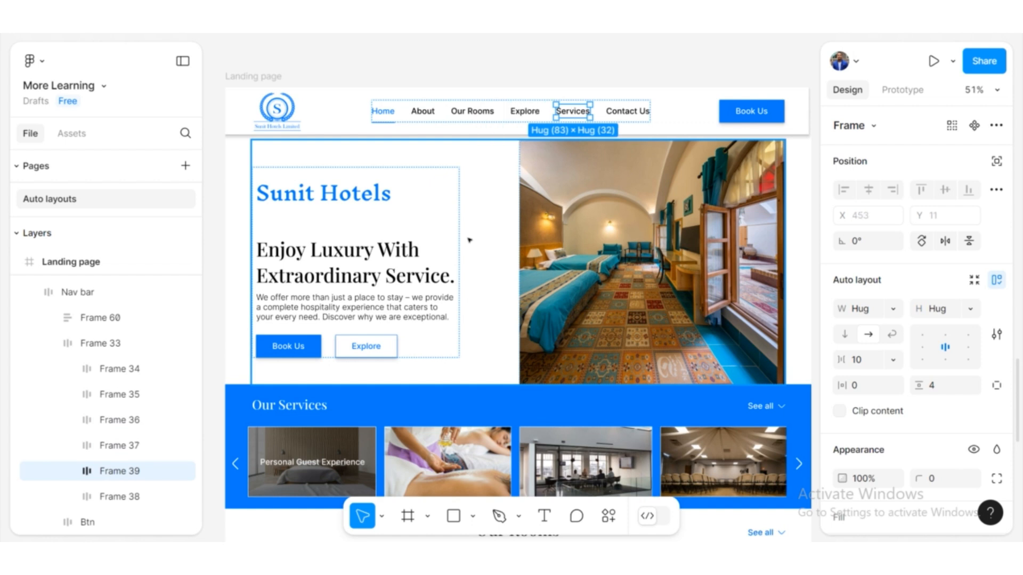
key(Left)
key(Left)
key(Left)
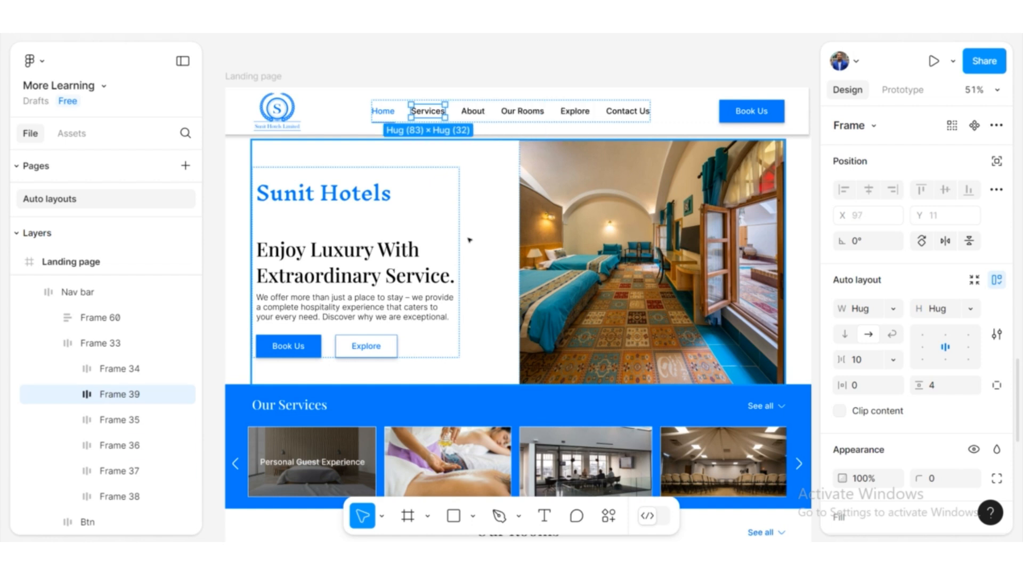
key(Right)
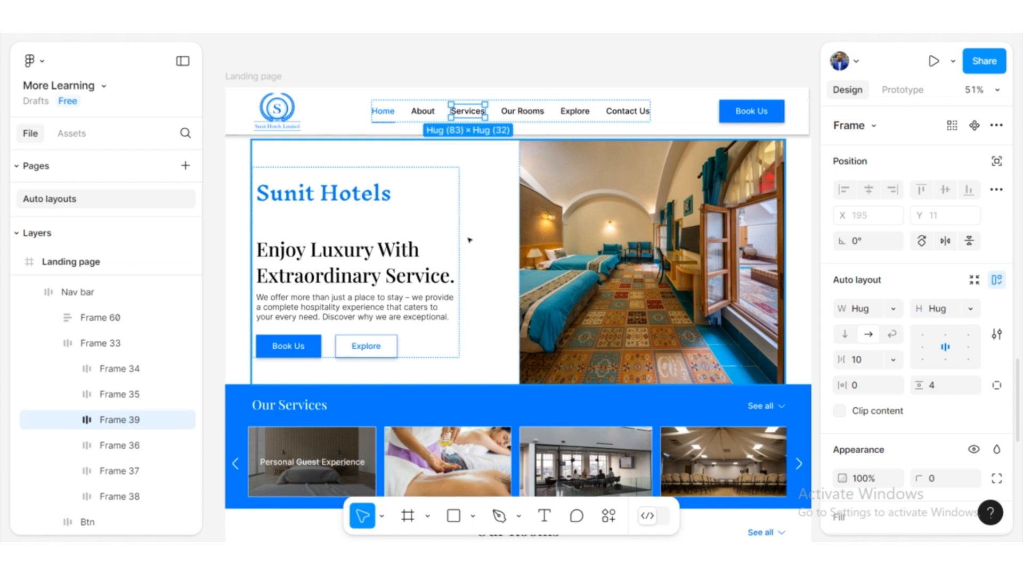